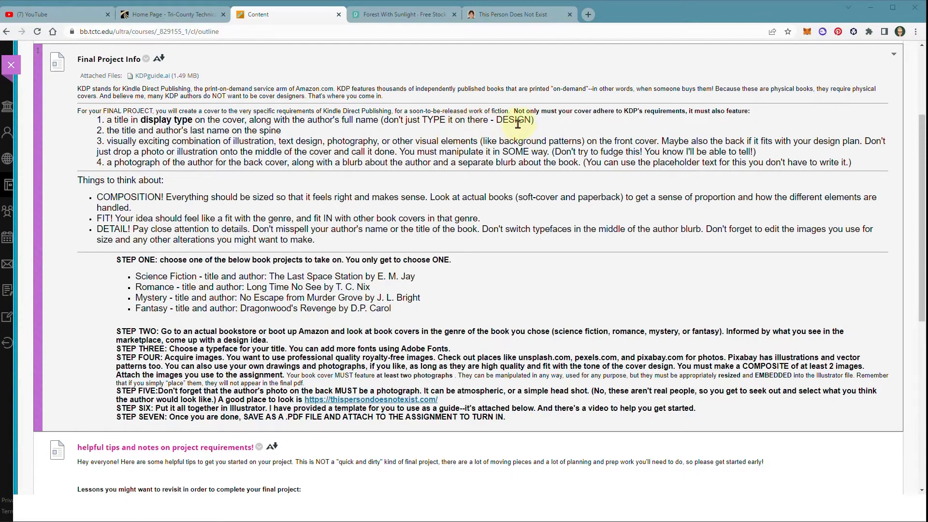
- Review the Final Project Info brief, highlighting the title design note, suggested photo sites, image attachment rule and embedding requirement
{"action": "left_click_drag", "start_coordinate": [496, 121], "coordinate": [534, 120]}
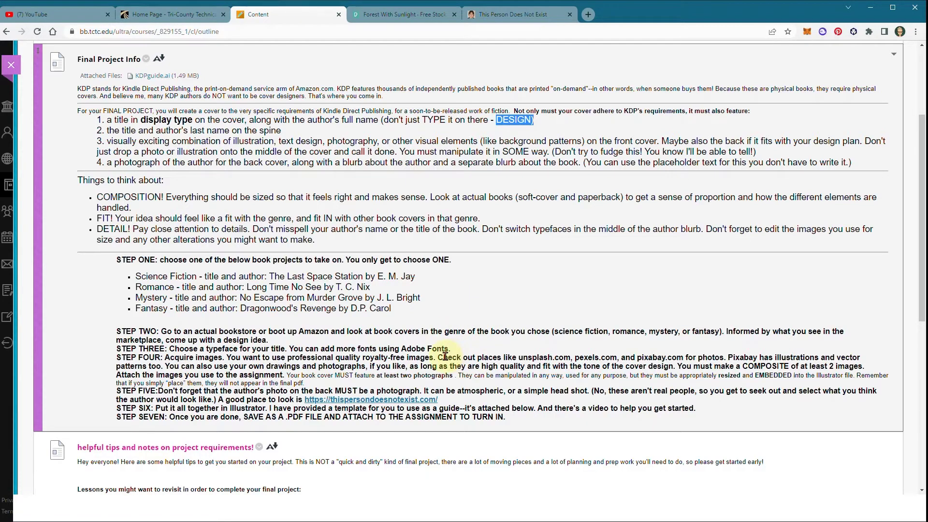
{"action": "left_click_drag", "start_coordinate": [518, 356], "coordinate": [688, 357]}
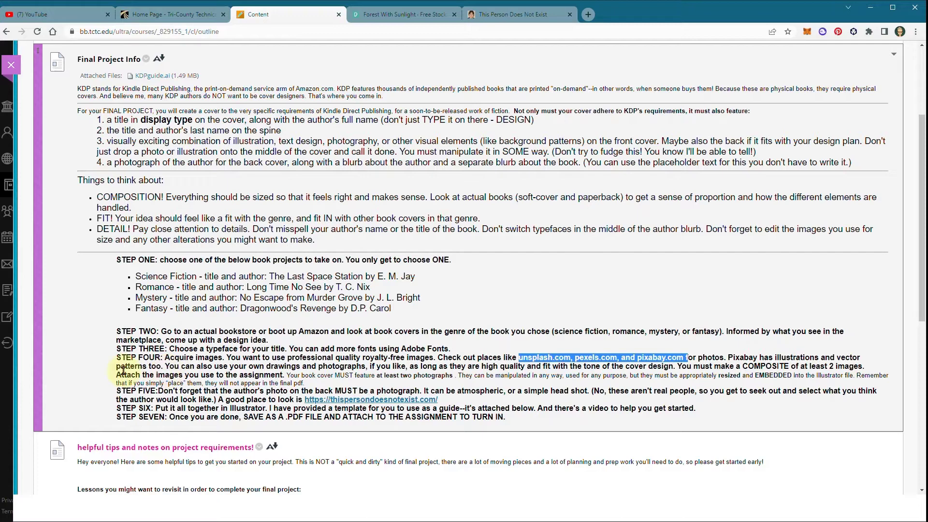
{"action": "left_click_drag", "start_coordinate": [122, 375], "coordinate": [286, 376]}
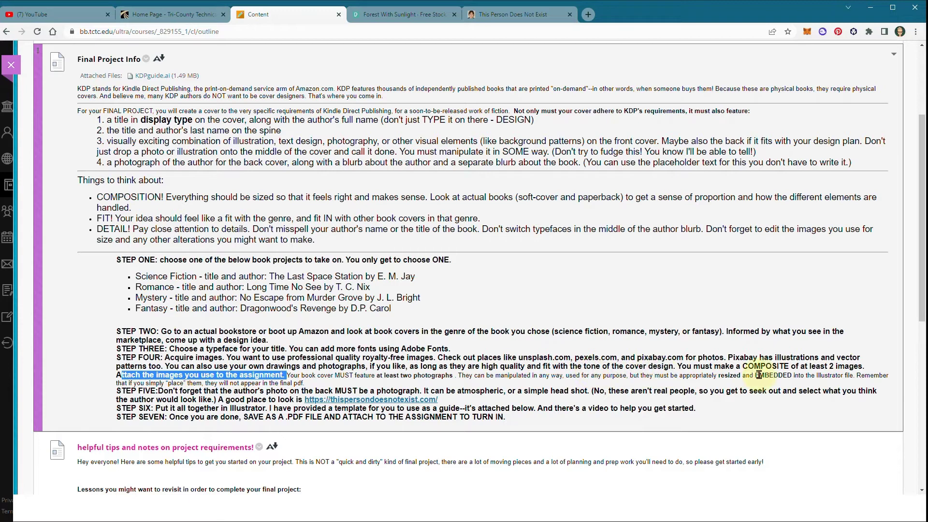
{"action": "left_click_drag", "start_coordinate": [759, 376], "coordinate": [859, 373]}
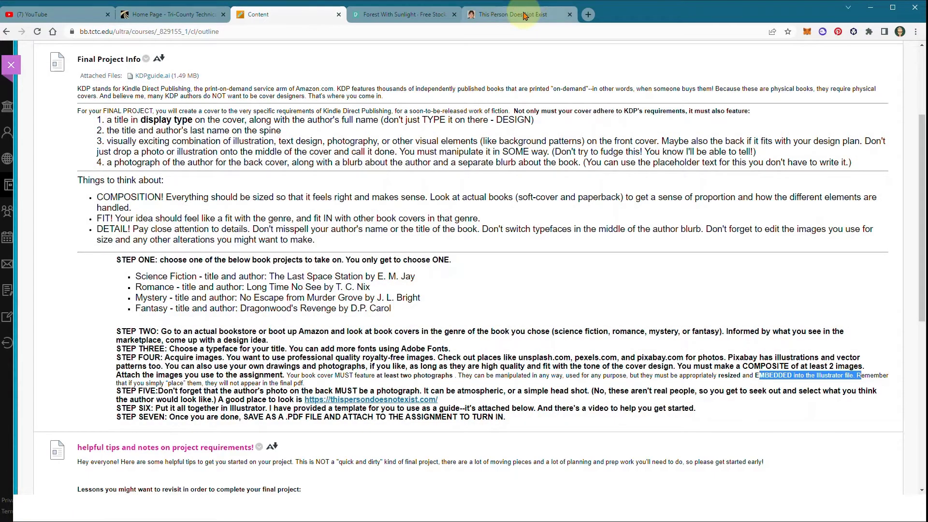
- Switch to the thispersondoesnotexist.com page and reload it four times to browse generated author portraits
{"action": "left_click", "coordinate": [524, 14]}
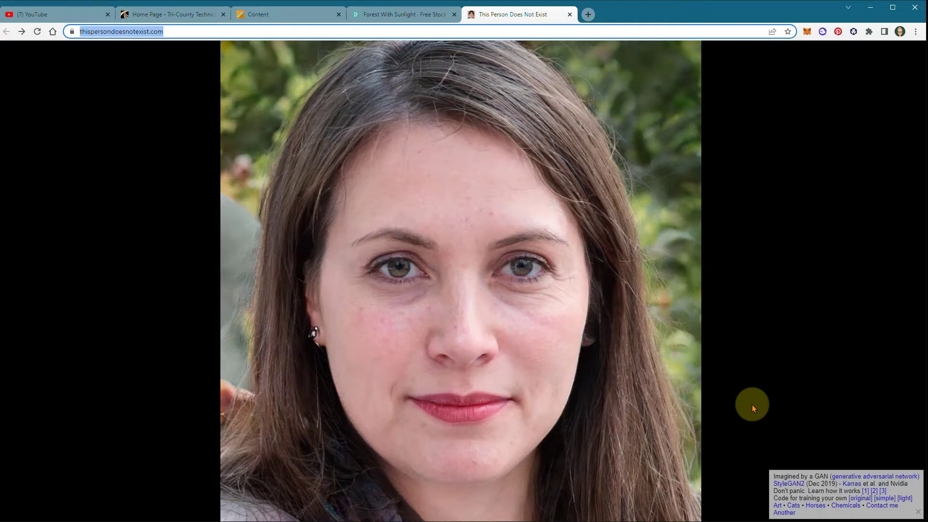
{"action": "left_click", "coordinate": [35, 32]}
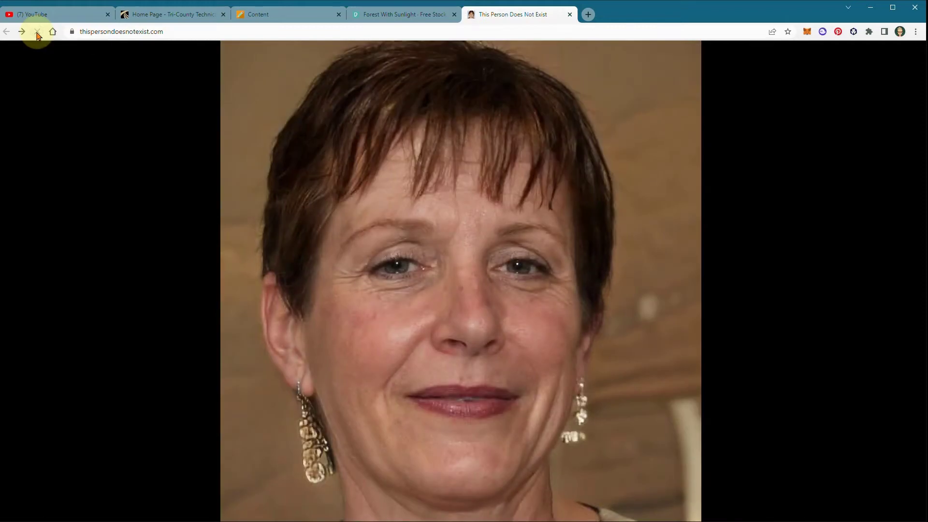
{"action": "left_click", "coordinate": [37, 32]}
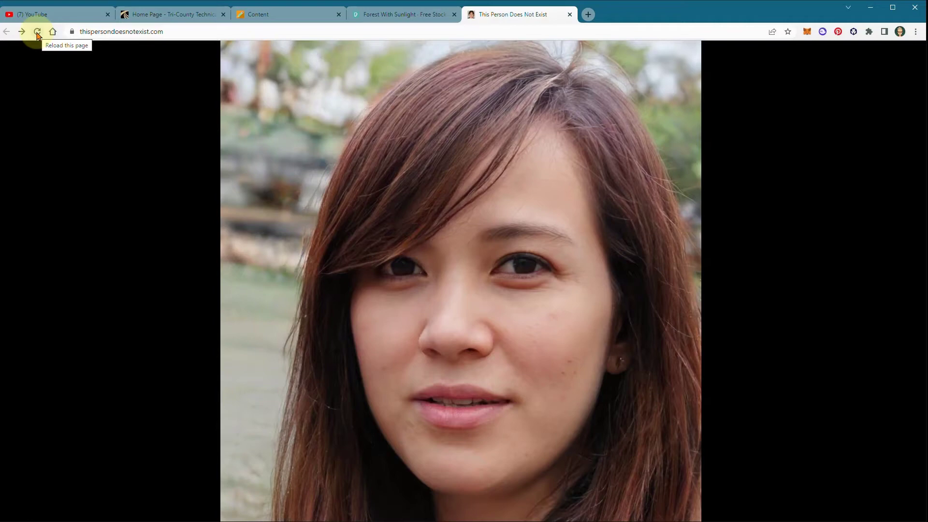
{"action": "left_click", "coordinate": [37, 32]}
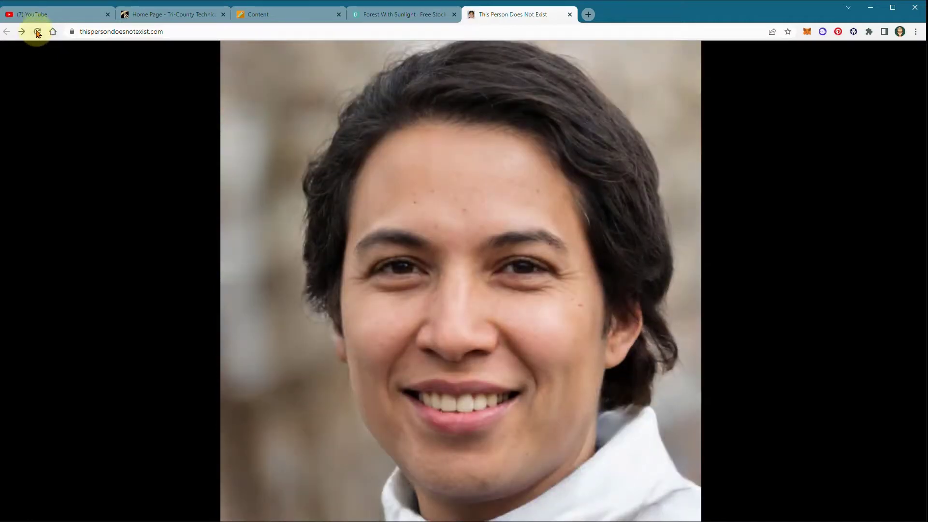
{"action": "left_click", "coordinate": [37, 32]}
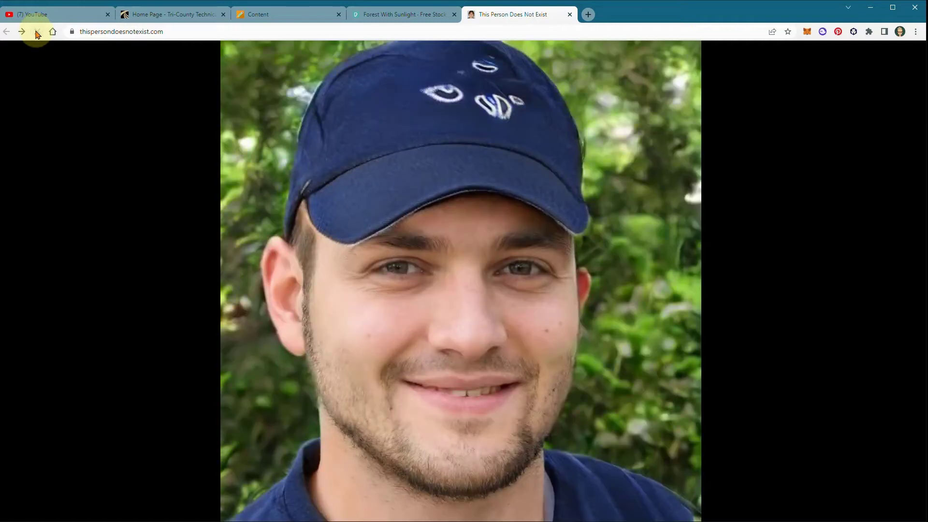
- Return to the course content page and review the helpful tips, highlighting the Week 4 to Week 7 lessons worth revisiting
{"action": "left_click", "coordinate": [259, 14]}
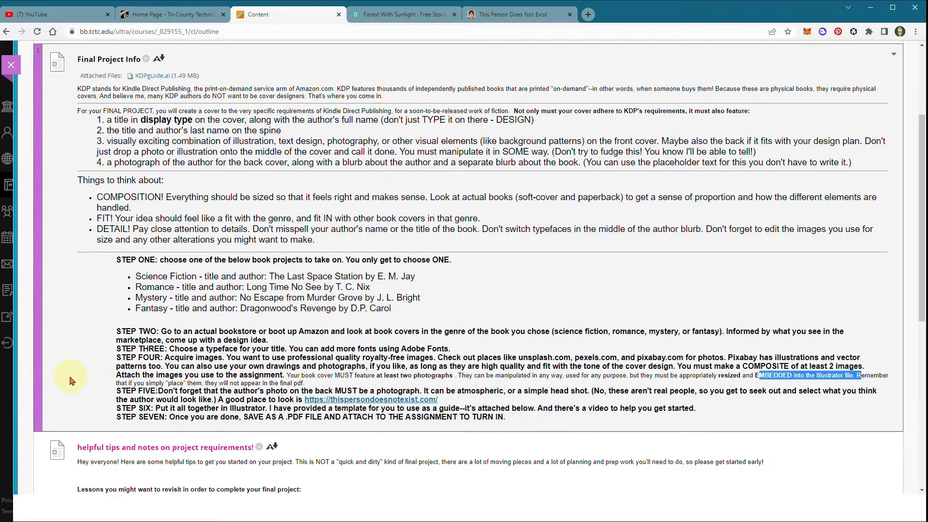
{"action": "scroll", "coordinate": [70, 380], "scroll_direction": "down", "scroll_amount": 3}
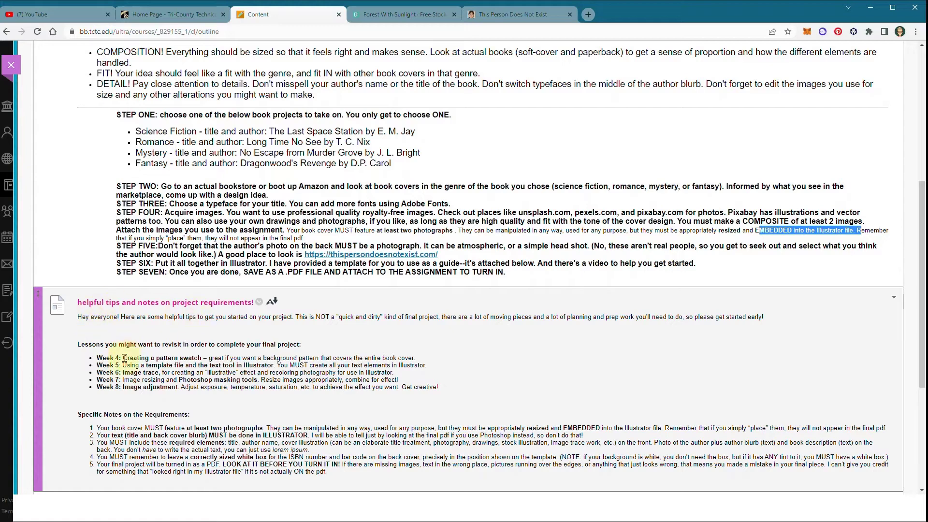
{"action": "left_click_drag", "start_coordinate": [123, 358], "coordinate": [285, 358]}
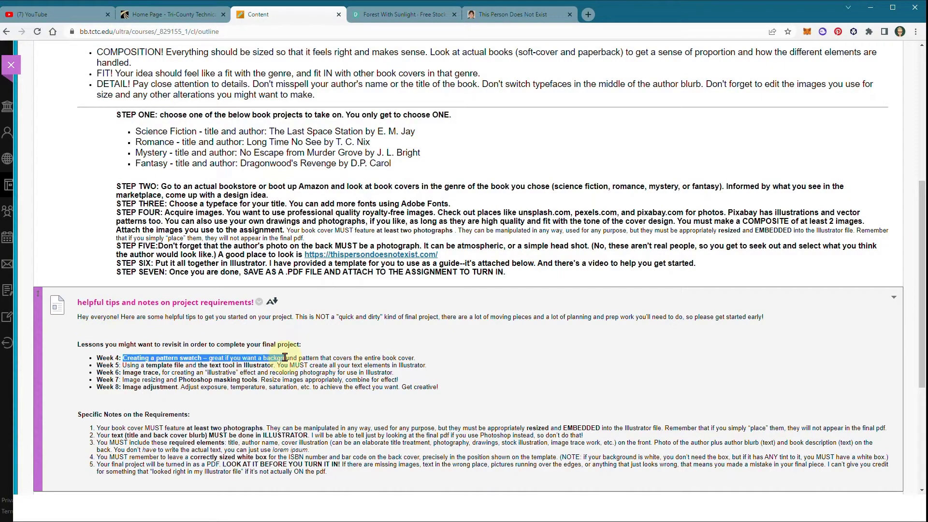
{"action": "left_click_drag", "start_coordinate": [122, 366], "coordinate": [264, 368]}
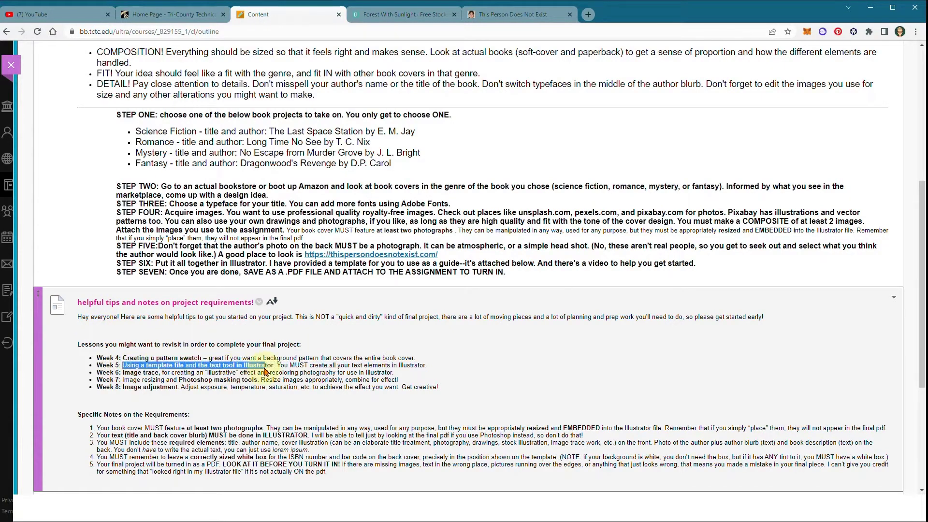
{"action": "left_click", "coordinate": [121, 371]}
{"action": "left_click_drag", "start_coordinate": [121, 370], "coordinate": [225, 373]}
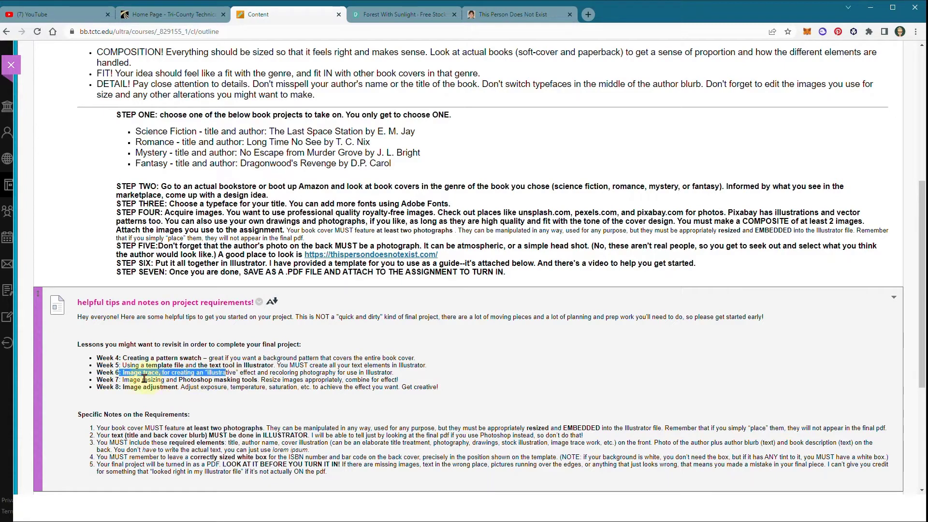
{"action": "left_click_drag", "start_coordinate": [144, 379], "coordinate": [272, 380]}
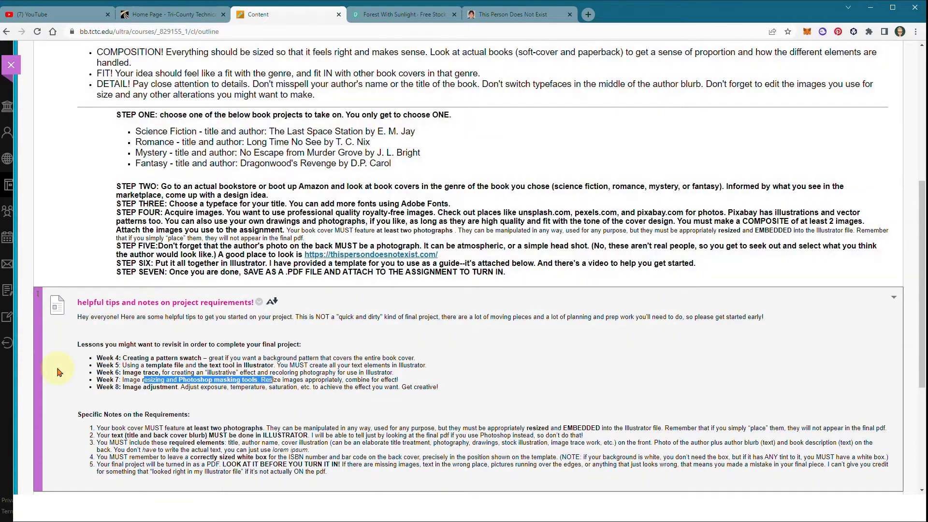
{"action": "scroll", "coordinate": [57, 371], "scroll_direction": "down", "scroll_amount": 2}
{"action": "scroll", "coordinate": [58, 370], "scroll_direction": "up", "scroll_amount": 2}
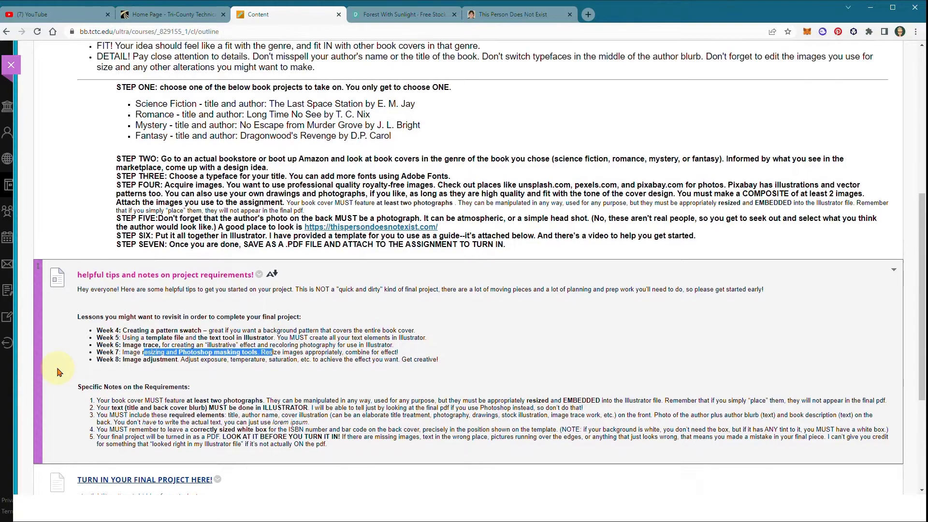
{"action": "scroll", "coordinate": [145, 186], "scroll_direction": "up", "scroll_amount": 7}
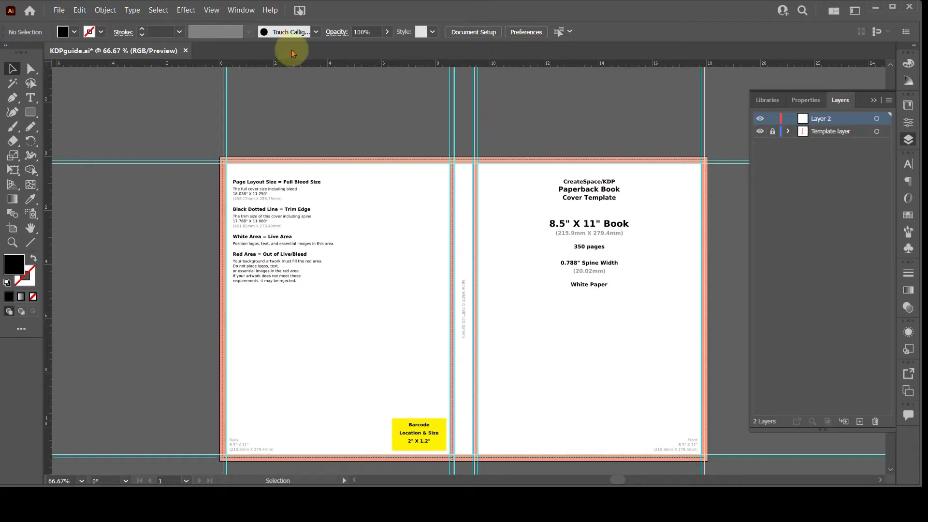
- Switch to KDPguide.ai in Illustrator, look at the guide viewing options, and toggle the Template layer's visibility off and on
{"action": "left_click", "coordinate": [208, 11]}
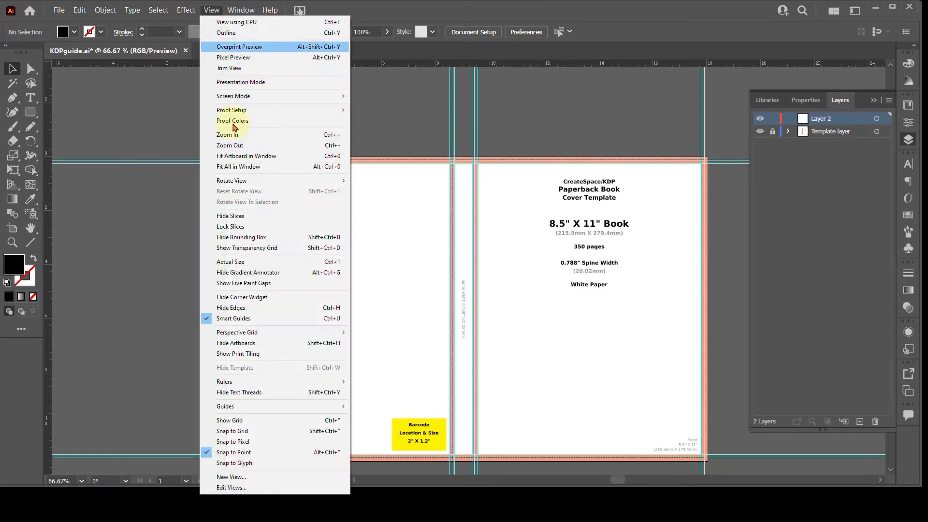
{"action": "mouse_move", "coordinate": [315, 409]}
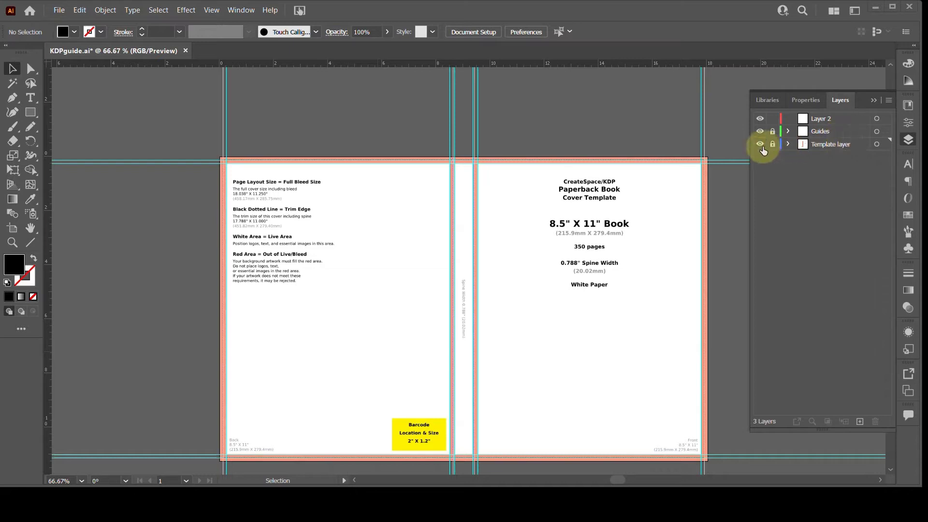
{"action": "left_click", "coordinate": [761, 144]}
{"action": "left_click", "coordinate": [762, 145]}
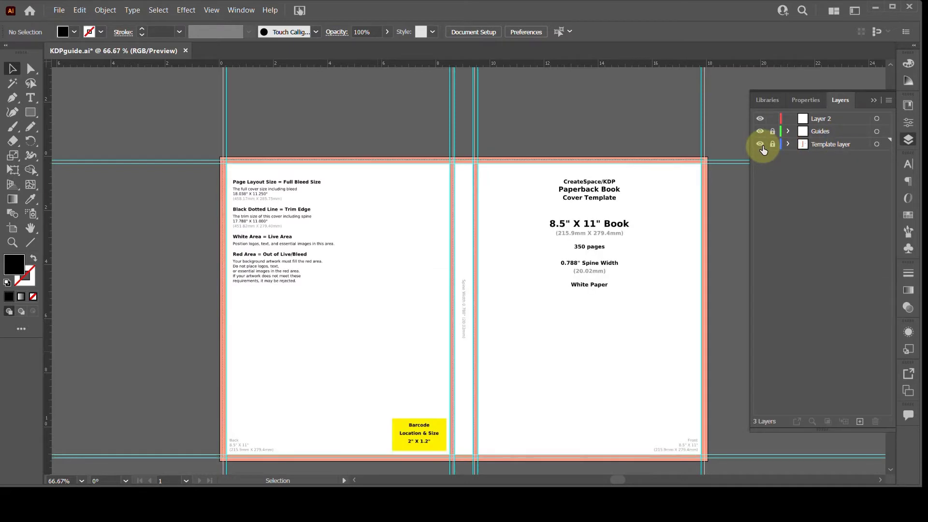
{"action": "left_click", "coordinate": [760, 145]}
{"action": "left_click", "coordinate": [761, 144]}
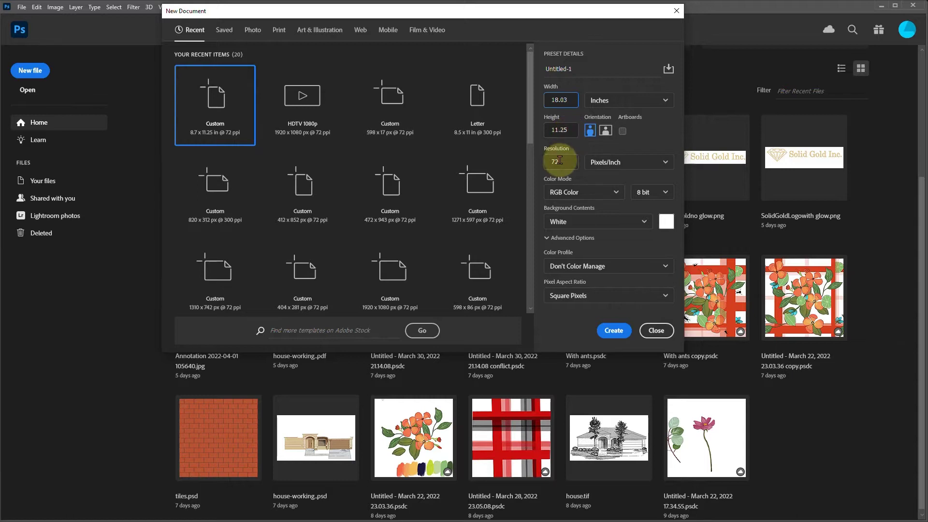
- In Photoshop, create a landscape RGB document 18.03 by 11.25 inches at 300 pixels per inch with a white background
{"action": "left_click_drag", "start_coordinate": [559, 160], "coordinate": [542, 164]}
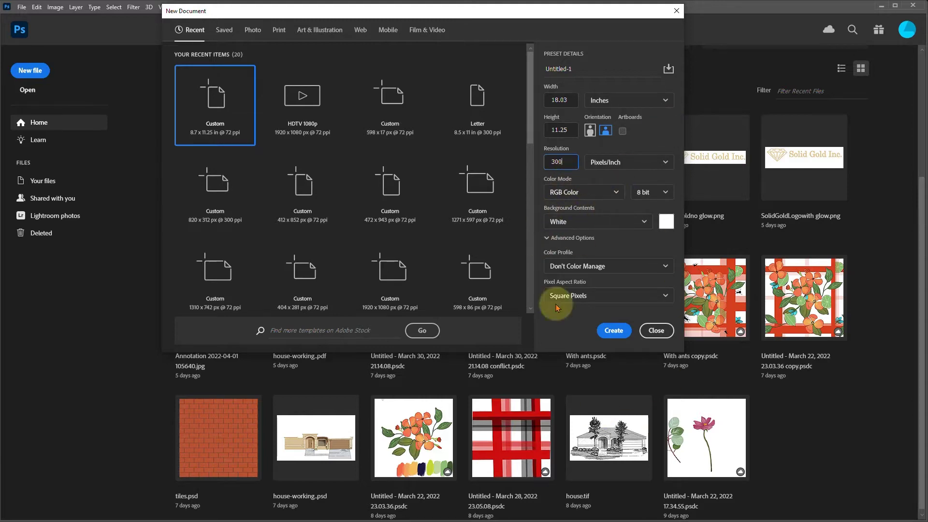
{"action": "left_click", "coordinate": [613, 331]}
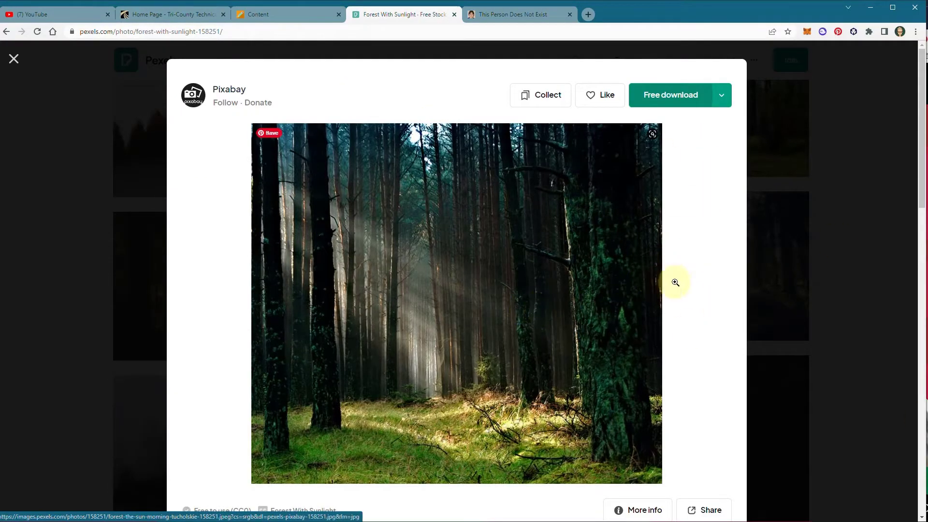
- Switch to Pexels, close the open forest photo and look through the woods search results
{"action": "left_click", "coordinate": [14, 59]}
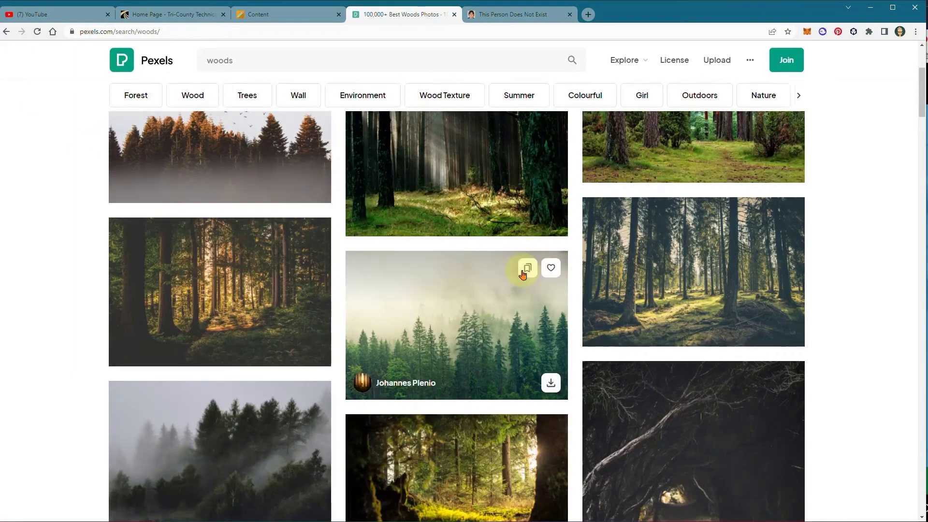
{"action": "scroll", "coordinate": [274, 71], "scroll_direction": "up", "scroll_amount": 3}
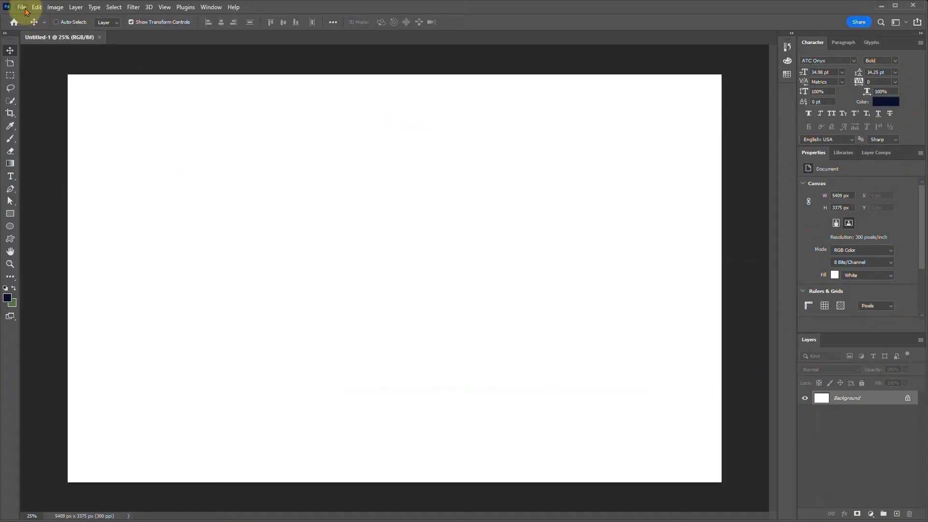
- Switch to Photoshop and place pexels-pixabay-158251.jpg as an embedded image in the blank document at its original scale
{"action": "left_click", "coordinate": [23, 7]}
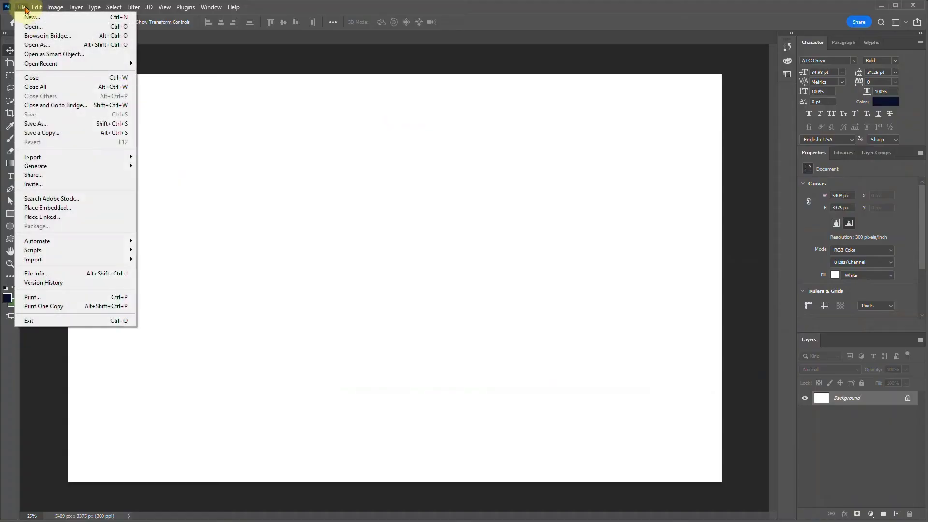
{"action": "left_click", "coordinate": [44, 210]}
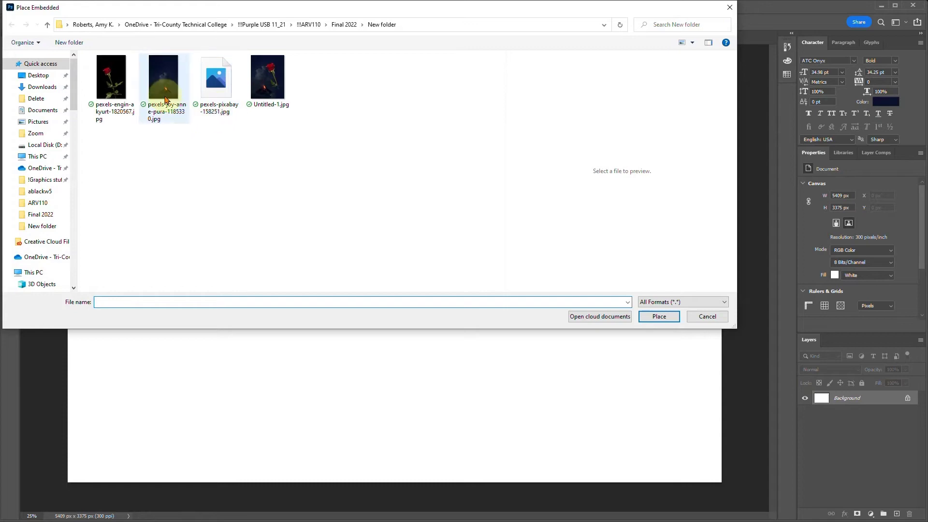
{"action": "left_click", "coordinate": [215, 80]}
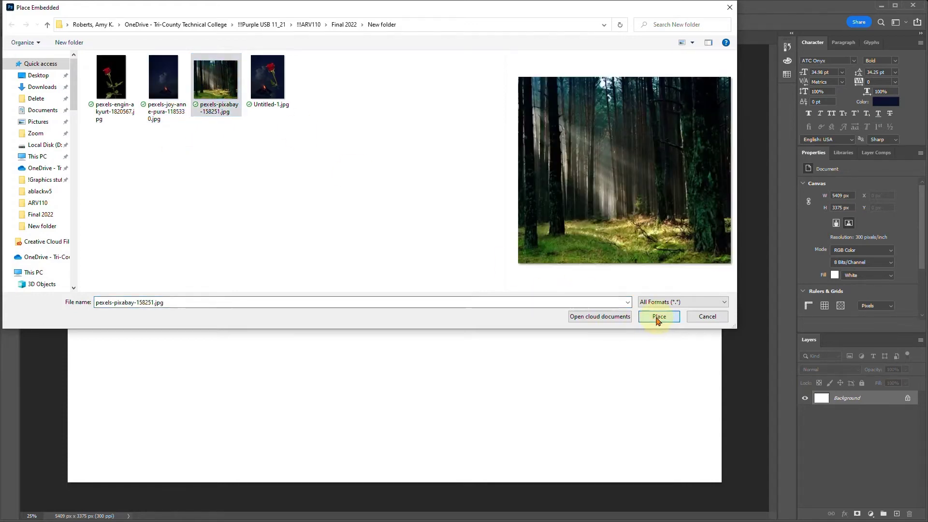
{"action": "left_click", "coordinate": [658, 317]}
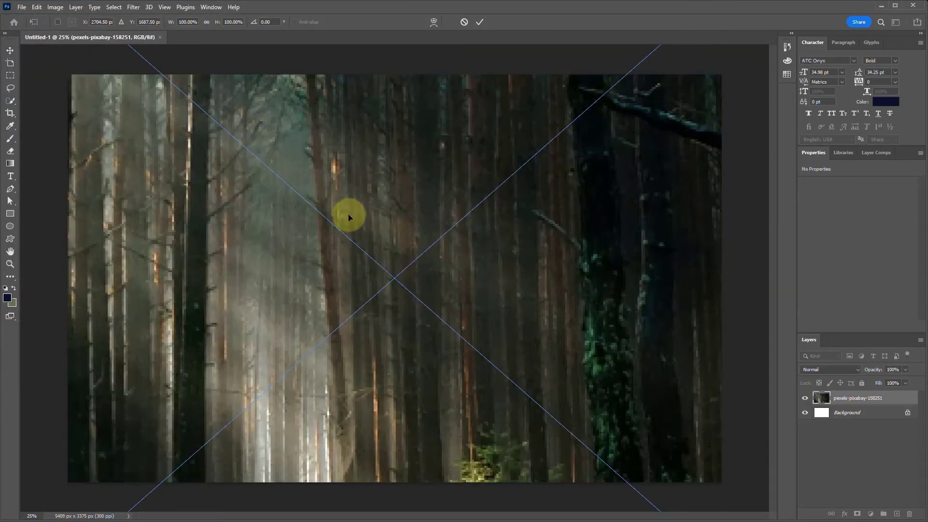
{"action": "scroll", "coordinate": [346, 210], "scroll_direction": "down", "scroll_amount": 5}
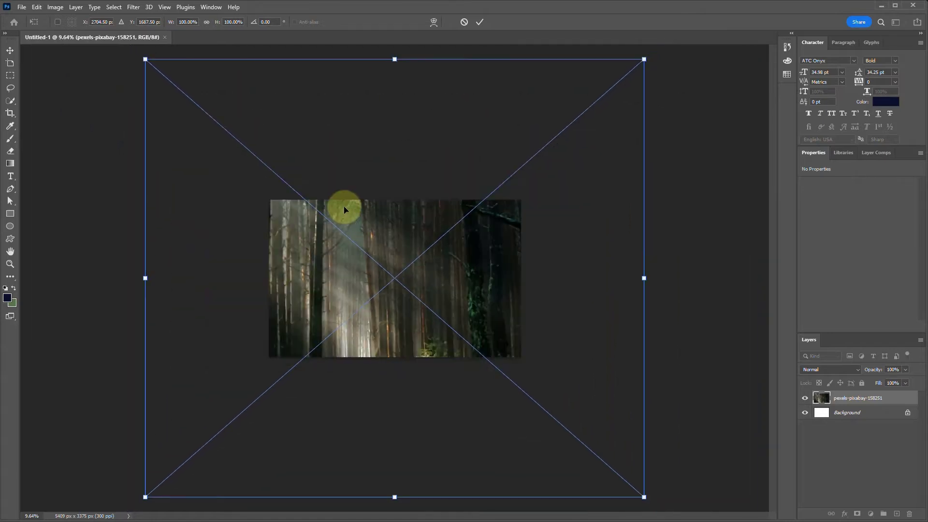
{"action": "left_click", "coordinate": [479, 21]}
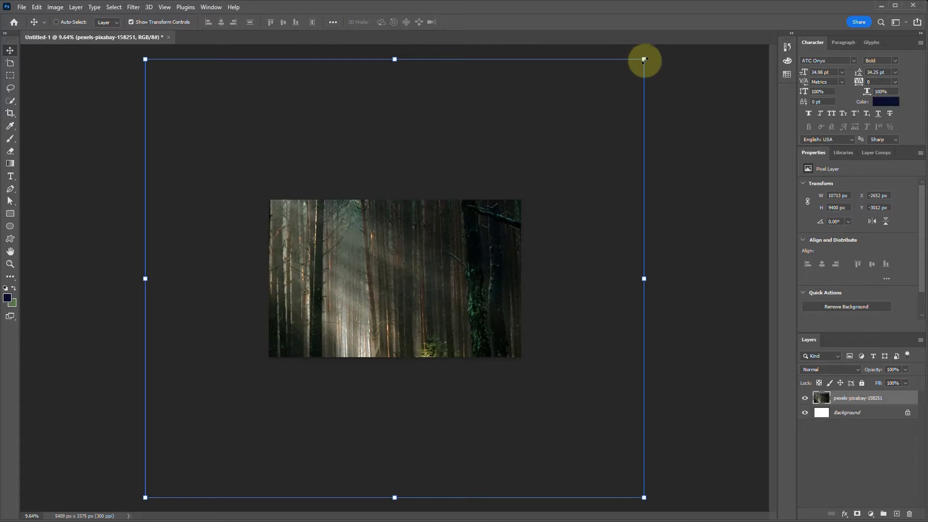
- Scale the forest photo to 42.49% and place it so it covers all but a strip along the canvas's left edge
{"action": "left_click_drag", "start_coordinate": [643, 59], "coordinate": [487, 218]}
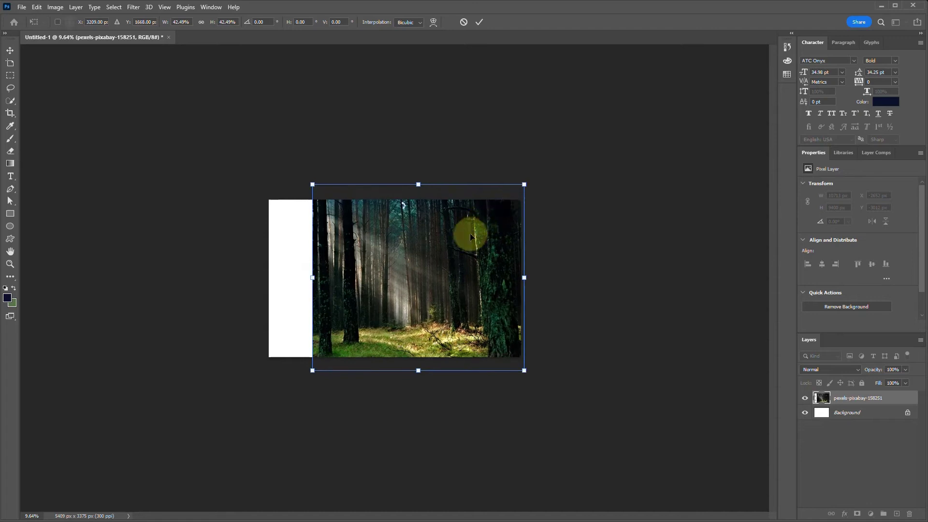
{"action": "scroll", "coordinate": [416, 298], "scroll_direction": "up", "scroll_amount": 1}
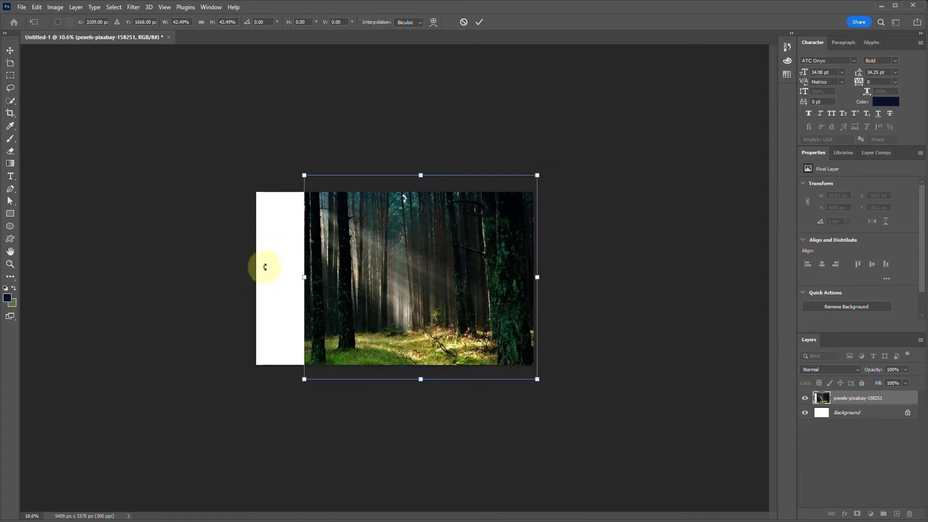
{"action": "left_click", "coordinate": [479, 21]}
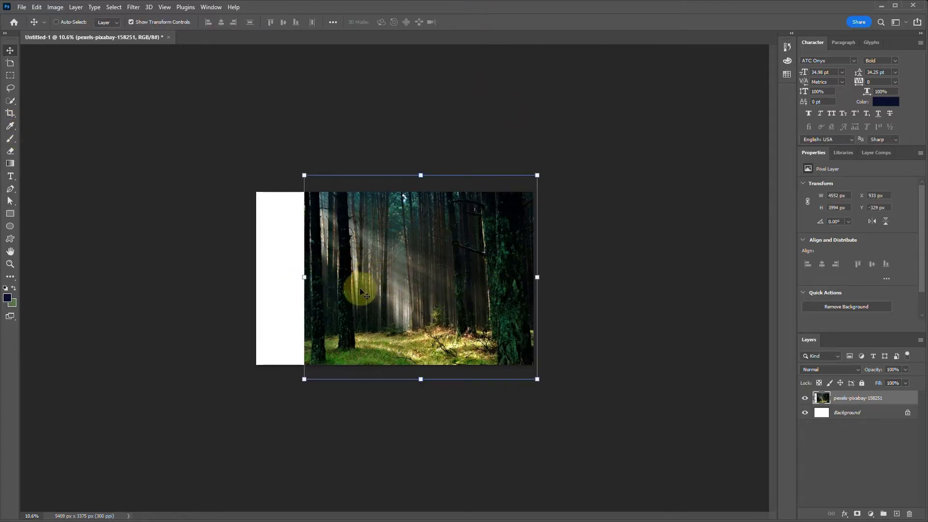
{"action": "left_click_drag", "start_coordinate": [304, 277], "coordinate": [209, 278]}
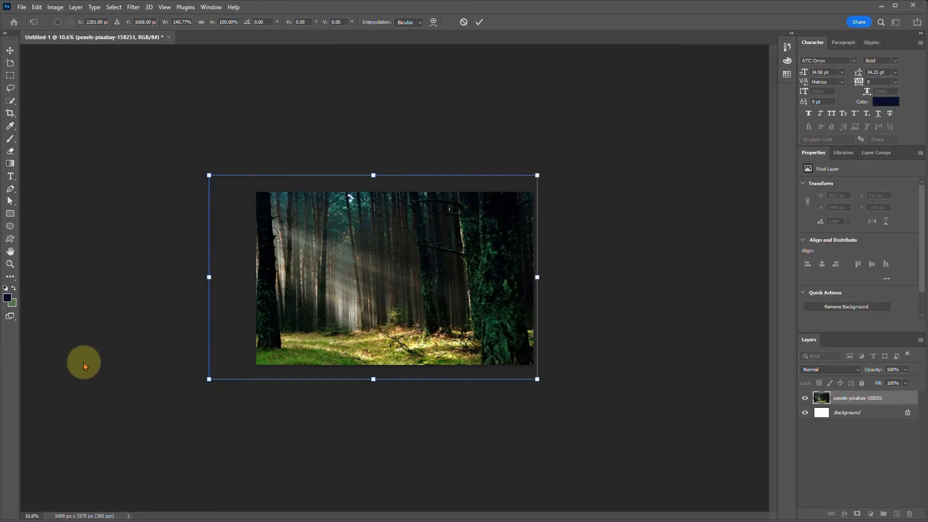
{"action": "key", "text": "ctrl+z"}
{"action": "key", "text": "Escape"}
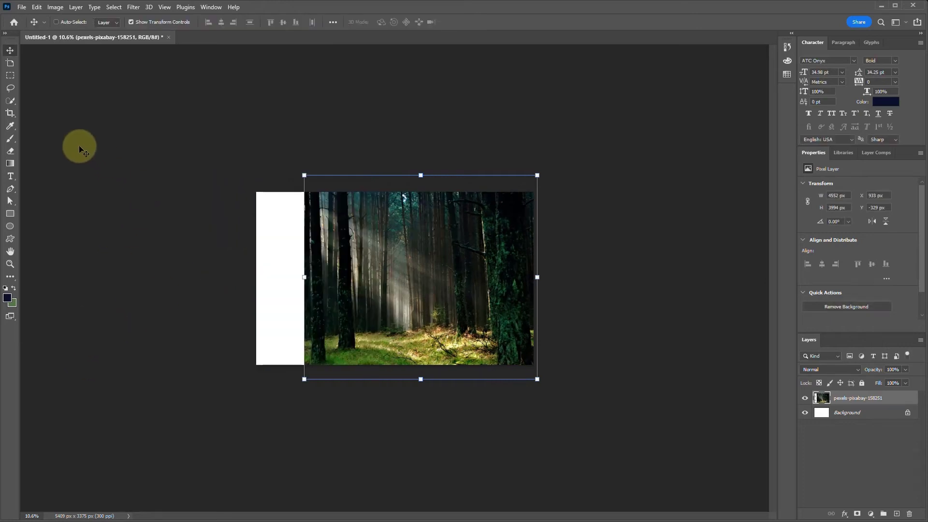
- Sample a near-black colour from the tree at the photo's left edge and add a new layer above the photo
{"action": "left_click", "coordinate": [9, 126]}
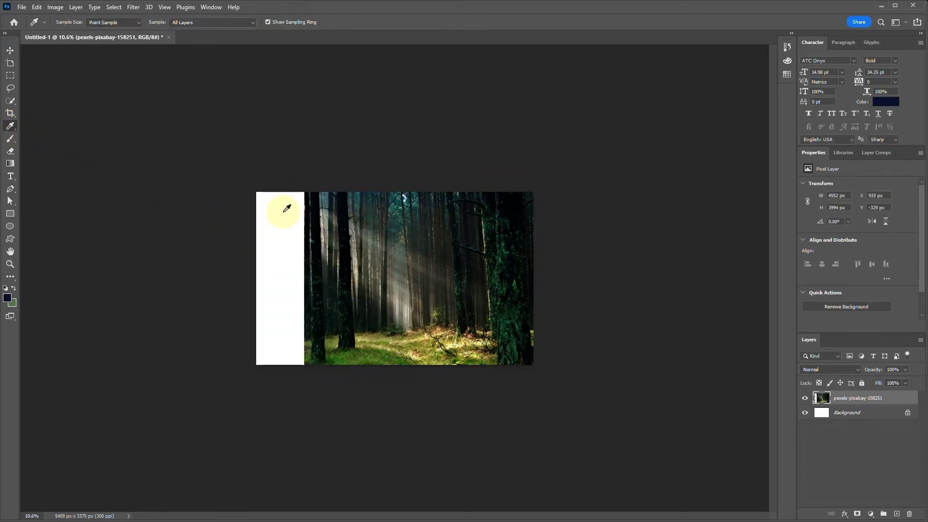
{"action": "left_click", "coordinate": [316, 202]}
{"action": "left_click", "coordinate": [896, 514]}
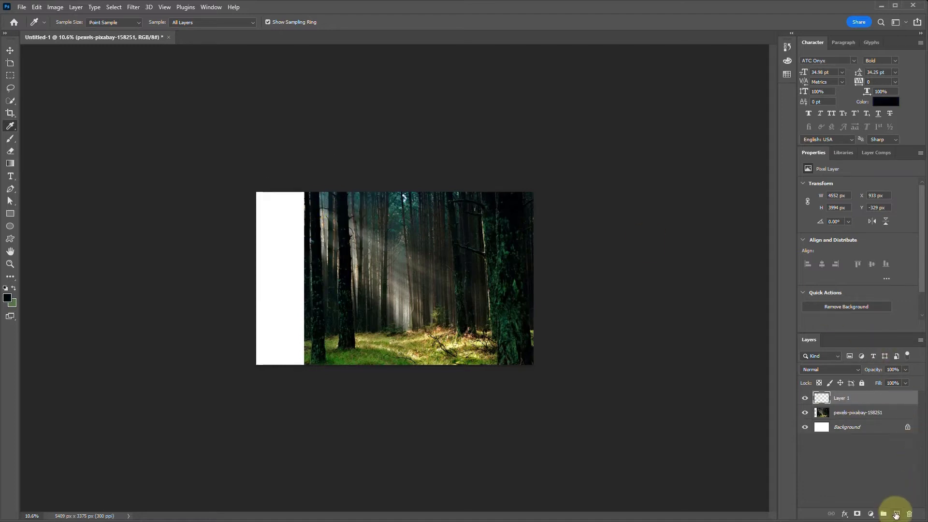
- Enlarge the brush to 700 px and paint the dark colour over the white strip at 56% opacity
{"action": "left_click", "coordinate": [10, 138]}
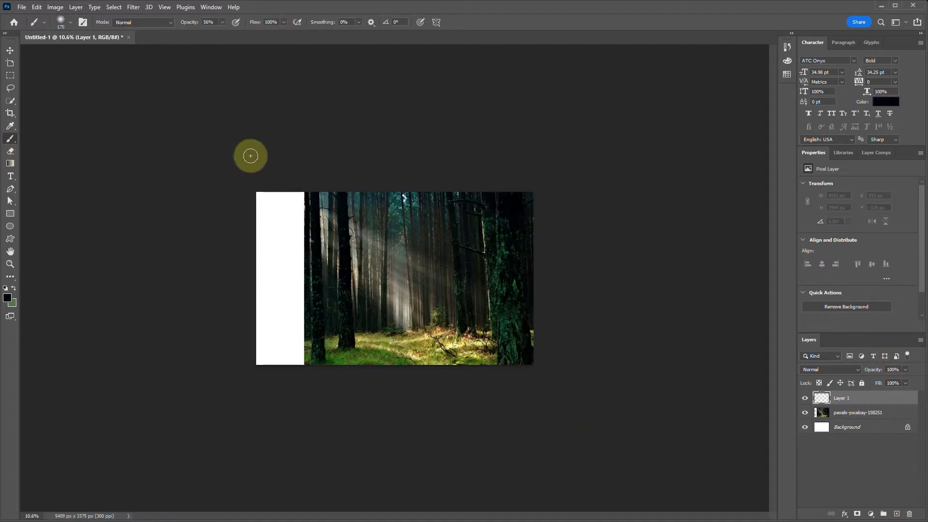
{"action": "key", "text": "bracketright"}
{"action": "key", "text": "bracketright"}
{"action": "key", "text": "bracketright"}
{"action": "key", "text": "bracketright"}
{"action": "key", "text": "bracketright"}
{"action": "key", "text": "bracketright"}
{"action": "key", "text": "bracketright"}
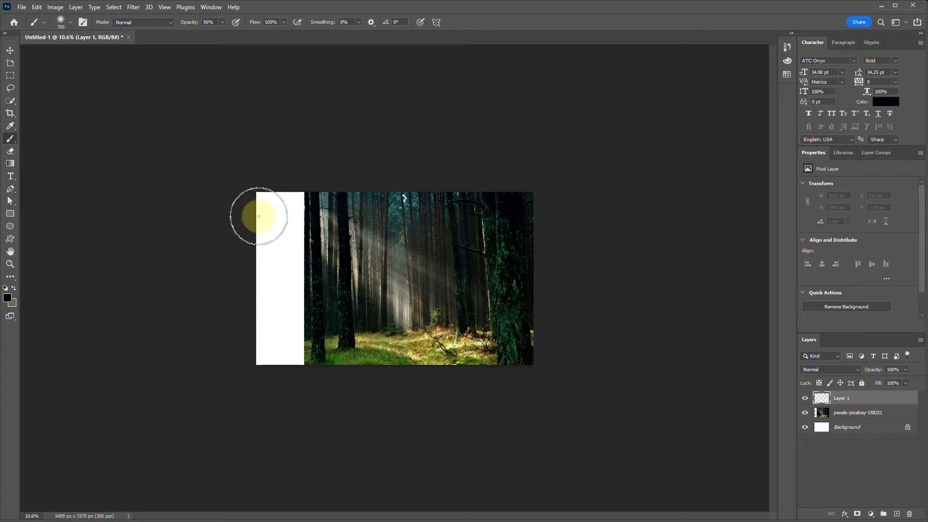
{"action": "mouse_move", "coordinate": [259, 216]}
{"action": "left_mouse_down"}
{"action": "mouse_move", "coordinate": [262, 379]}
{"action": "mouse_move", "coordinate": [273, 234]}
{"action": "mouse_move", "coordinate": [298, 128]}
{"action": "mouse_move", "coordinate": [266, 224]}
{"action": "mouse_move", "coordinate": [275, 273]}
{"action": "left_mouse_up"}
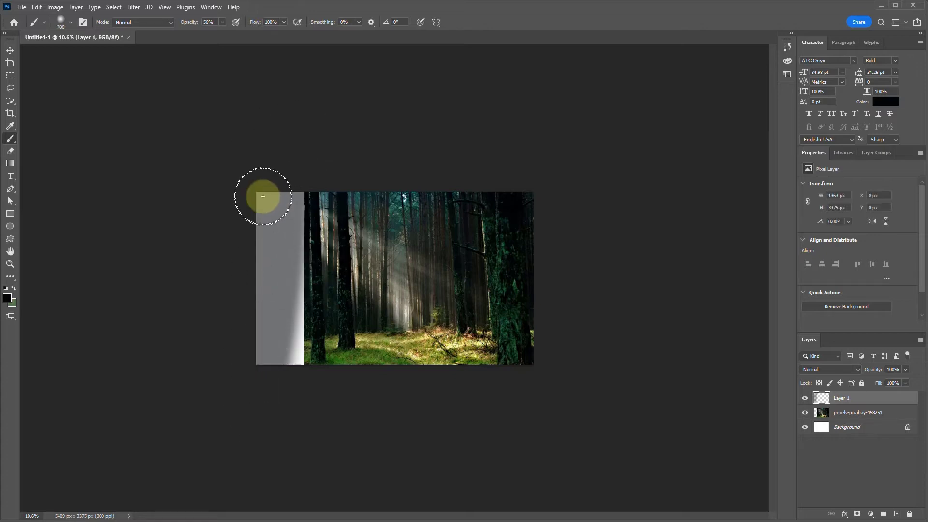
- Set the brush opacity to 100% and paint the strip solid dark, overlapping the forest photo's left side
{"action": "left_click", "coordinate": [222, 23]}
{"action": "left_click_drag", "start_coordinate": [223, 34], "coordinate": [303, 34]}
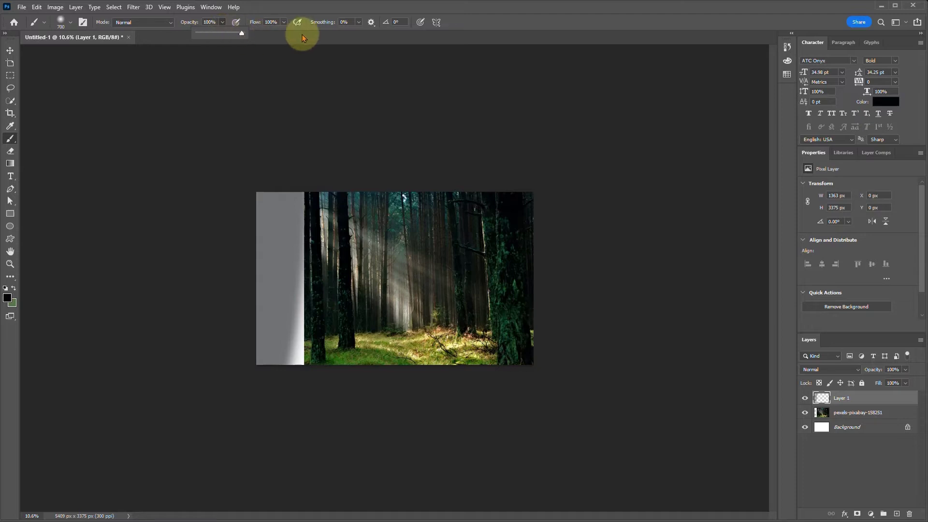
{"action": "mouse_move", "coordinate": [300, 167]}
{"action": "left_mouse_down"}
{"action": "mouse_move", "coordinate": [252, 435]}
{"action": "mouse_move", "coordinate": [286, 240]}
{"action": "mouse_move", "coordinate": [288, 343]}
{"action": "mouse_move", "coordinate": [292, 213]}
{"action": "mouse_move", "coordinate": [305, 369]}
{"action": "mouse_move", "coordinate": [288, 218]}
{"action": "mouse_move", "coordinate": [434, 425]}
{"action": "mouse_move", "coordinate": [292, 207]}
{"action": "mouse_move", "coordinate": [359, 358]}
{"action": "mouse_move", "coordinate": [265, 255]}
{"action": "mouse_move", "coordinate": [297, 380]}
{"action": "mouse_move", "coordinate": [290, 161]}
{"action": "mouse_move", "coordinate": [307, 158]}
{"action": "mouse_move", "coordinate": [292, 275]}
{"action": "mouse_move", "coordinate": [346, 389]}
{"action": "mouse_move", "coordinate": [313, 321]}
{"action": "left_mouse_up"}
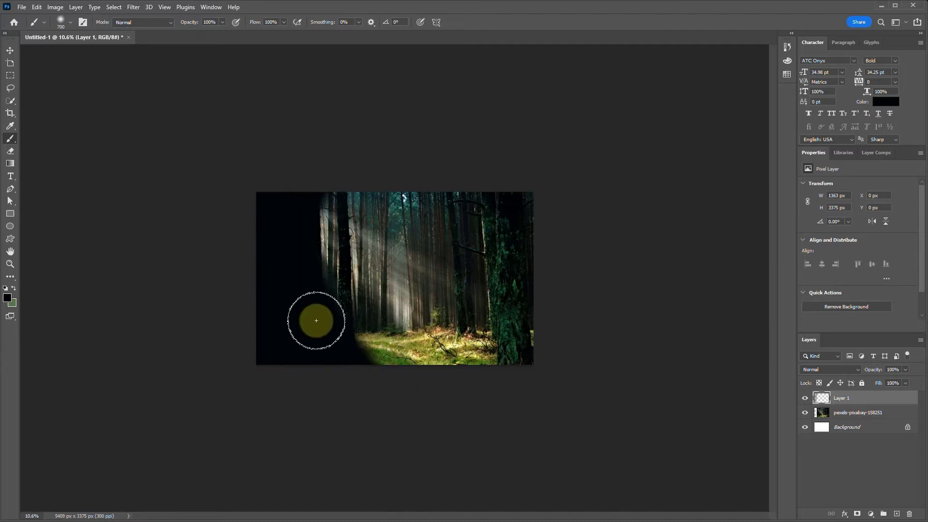
- Place pexels-engin-akyurt-1820567.jpg as an embedded image in the cover document
{"action": "left_click", "coordinate": [21, 6]}
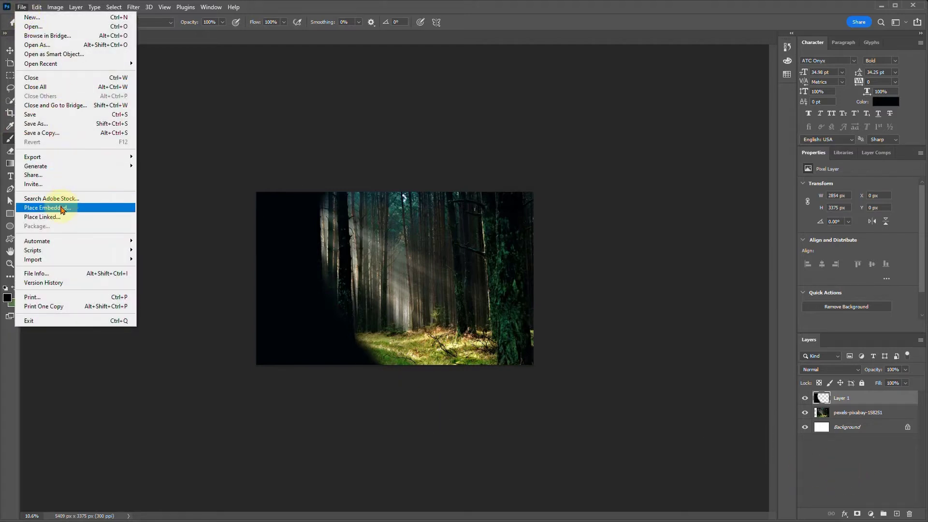
{"action": "left_click", "coordinate": [62, 208]}
{"action": "left_click", "coordinate": [136, 89]}
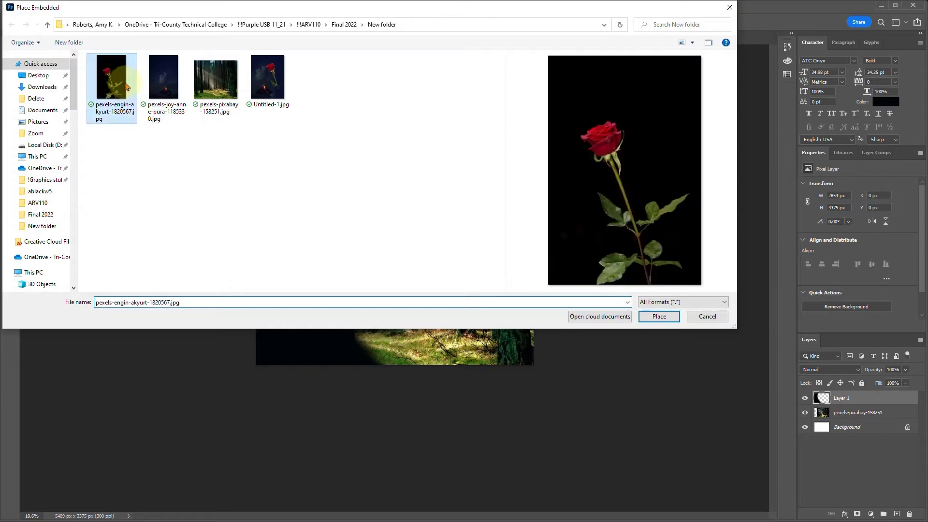
{"action": "left_click", "coordinate": [660, 316]}
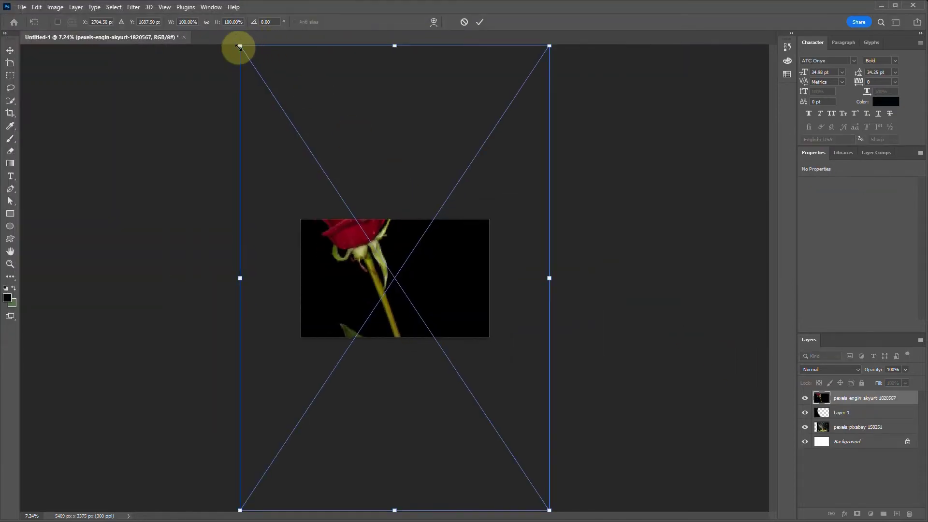
- Scale the rose image to 23.20% and position it in the right half of the cover near the bottom edge
{"action": "left_click_drag", "start_coordinate": [239, 46], "coordinate": [423, 252]}
{"action": "key", "text": "ctrl+plus"}
{"action": "key", "text": "ctrl+plus"}
{"action": "left_click_drag", "start_coordinate": [393, 179], "coordinate": [416, 214]}
{"action": "left_click_drag", "start_coordinate": [454, 239], "coordinate": [452, 221]}
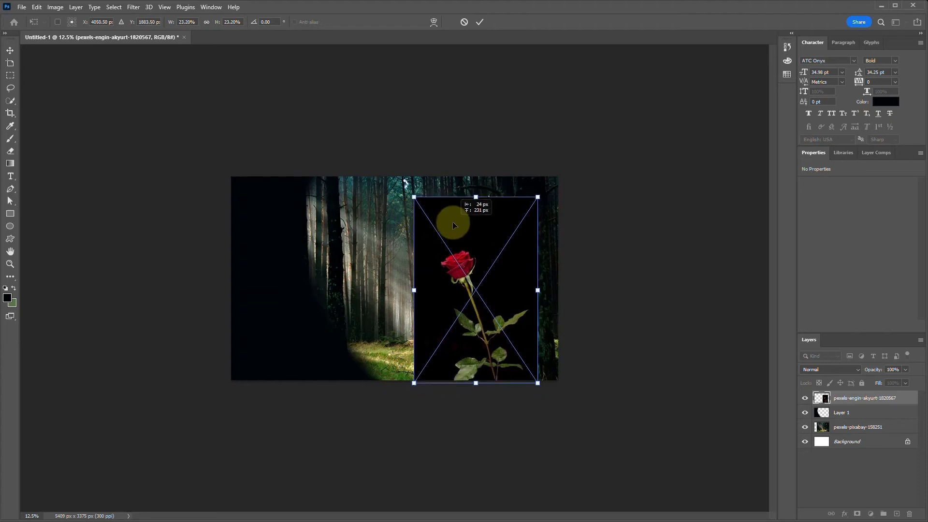
{"action": "left_click", "coordinate": [478, 23]}
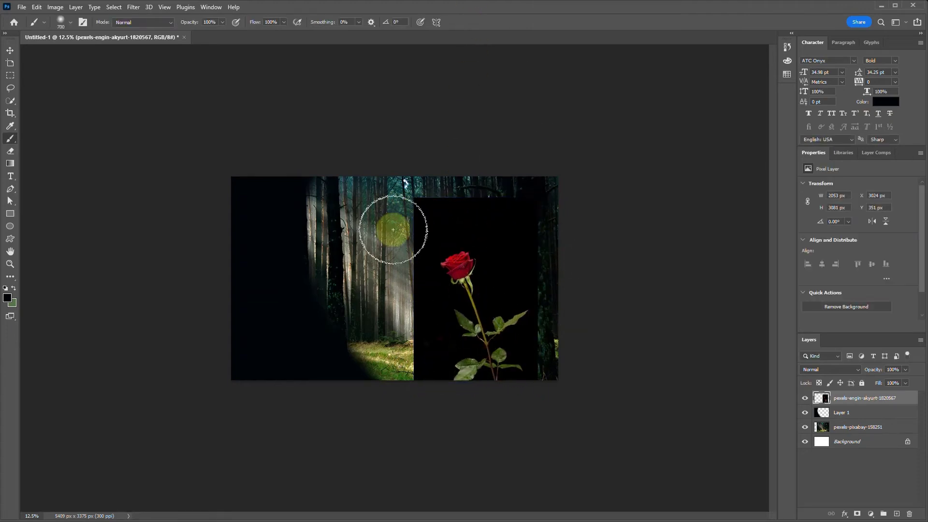
- Select the rose on its black background with Select Subject
{"action": "left_click", "coordinate": [14, 52]}
{"action": "key", "text": "ctrl+plus"}
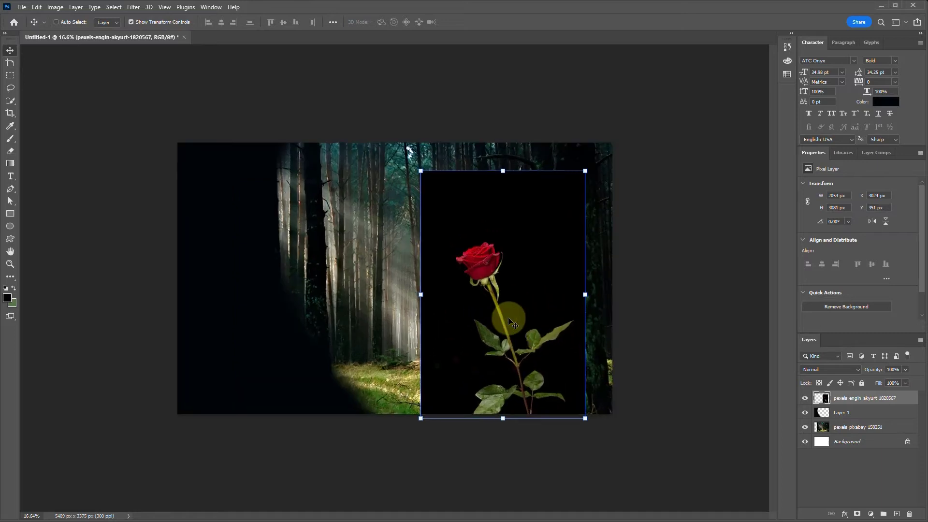
{"action": "left_click", "coordinate": [10, 101]}
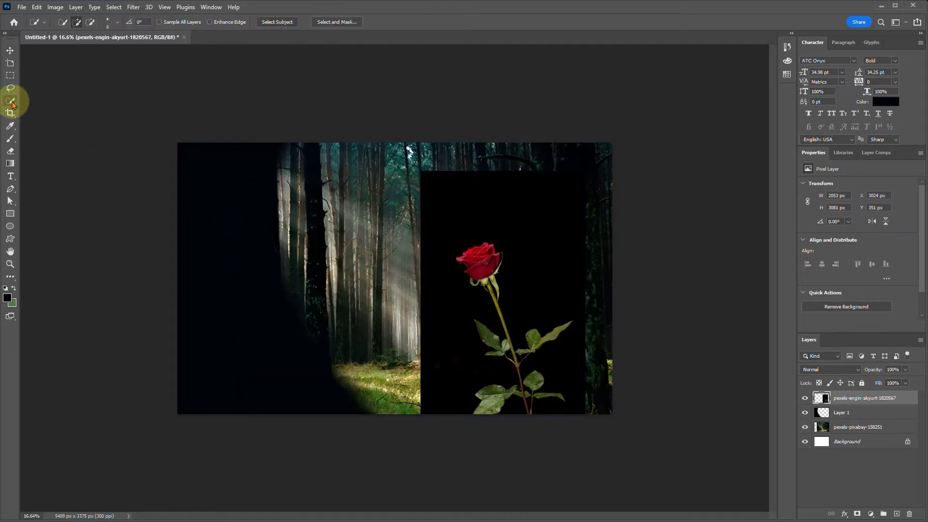
{"action": "left_click", "coordinate": [265, 21]}
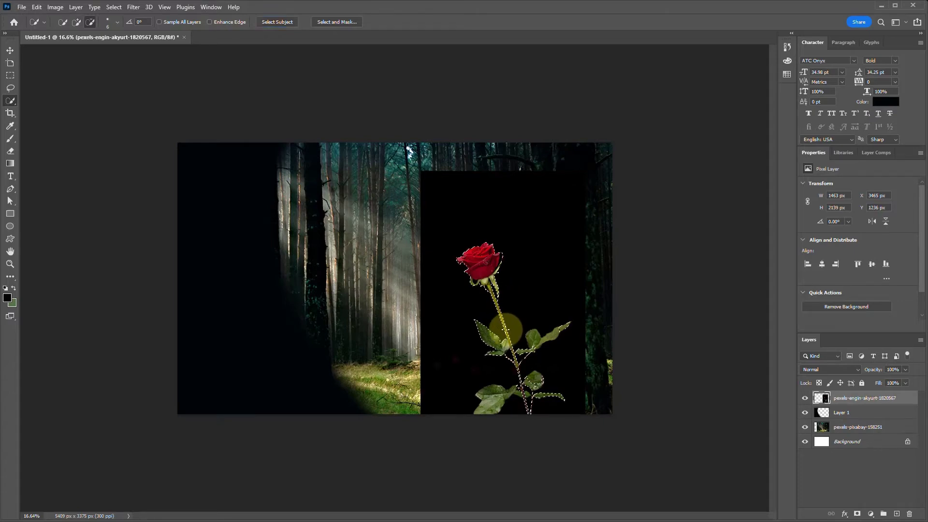
- Add the missed right-hand and lower leaves to the rose selection with the Quick Selection tool
{"action": "scroll", "coordinate": [513, 357], "scroll_direction": "up", "scroll_amount": 5}
{"action": "scroll", "coordinate": [515, 359], "scroll_direction": "up", "scroll_amount": 1}
{"action": "left_click_drag", "start_coordinate": [620, 352], "coordinate": [481, 237]}
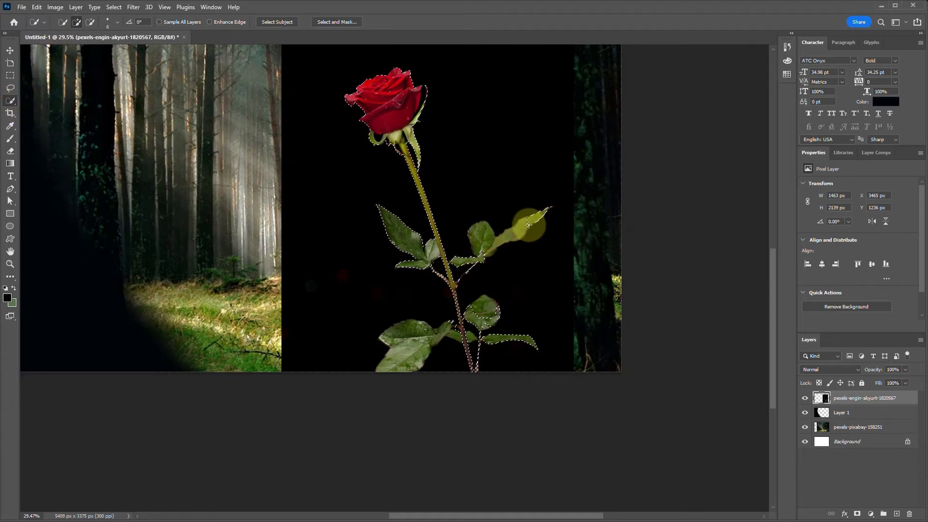
{"action": "left_click_drag", "start_coordinate": [478, 226], "coordinate": [482, 243]}
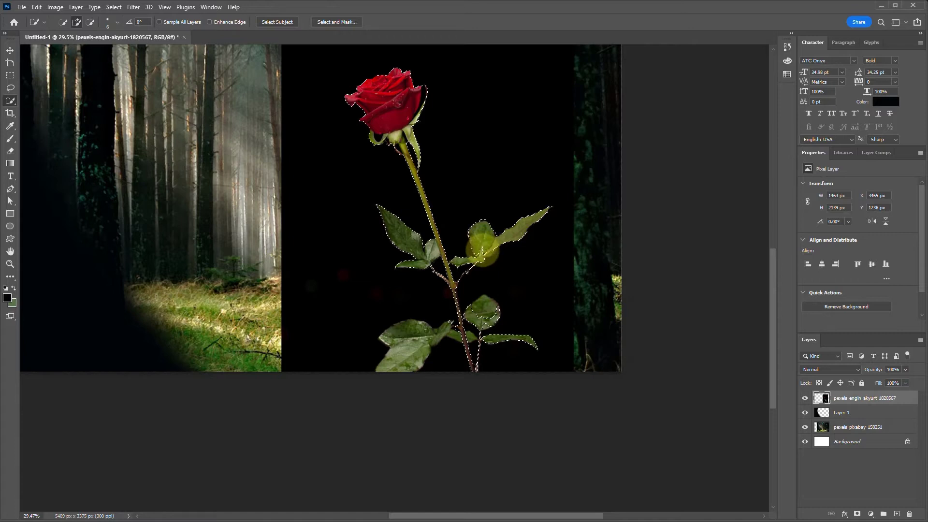
{"action": "mouse_move", "coordinate": [419, 335]}
{"action": "left_mouse_down"}
{"action": "mouse_move", "coordinate": [398, 353]}
{"action": "mouse_move", "coordinate": [409, 367]}
{"action": "mouse_move", "coordinate": [401, 374]}
{"action": "mouse_move", "coordinate": [421, 337]}
{"action": "left_mouse_up"}
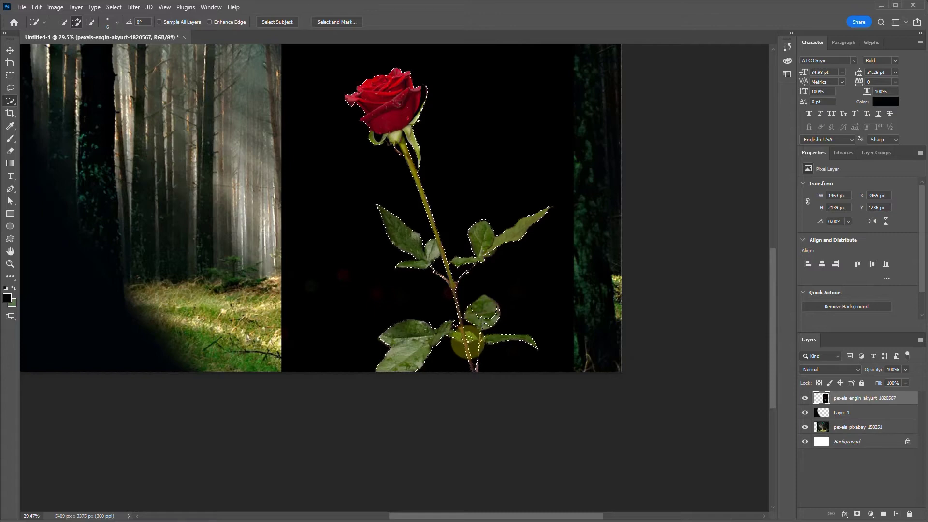
- Leave the selection unrefined and turn it into a layer mask that hides the rose's black background
{"action": "left_click", "coordinate": [334, 23]}
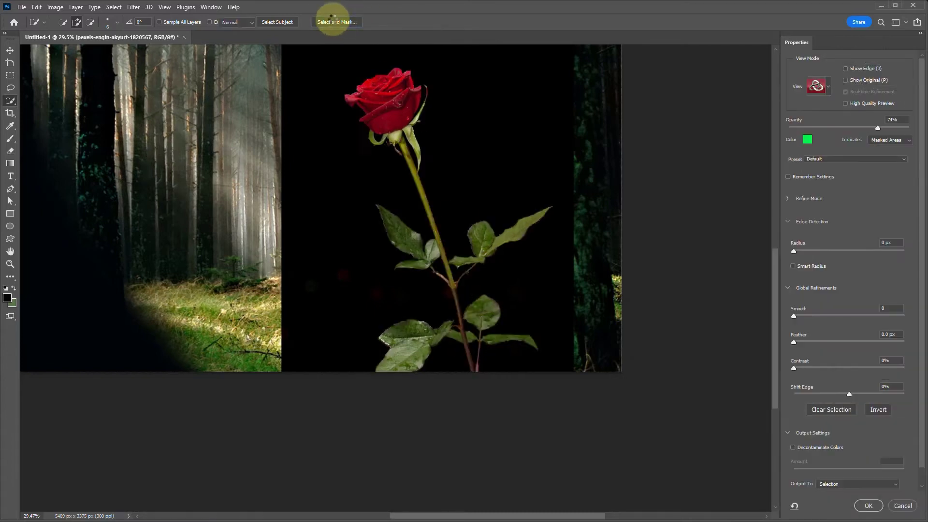
{"action": "left_click", "coordinate": [899, 500]}
{"action": "scroll", "coordinate": [429, 87], "scroll_direction": "up", "scroll_amount": 2}
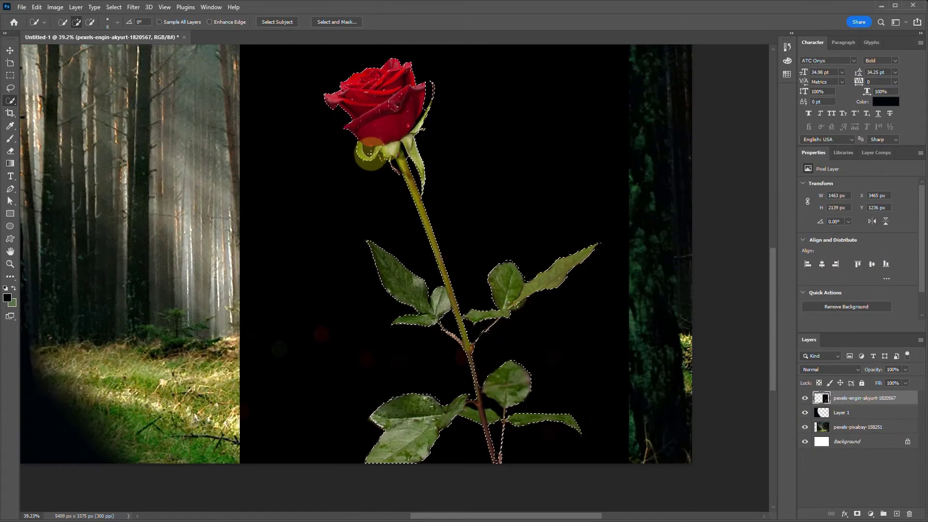
{"action": "key", "text": "ctrl+0"}
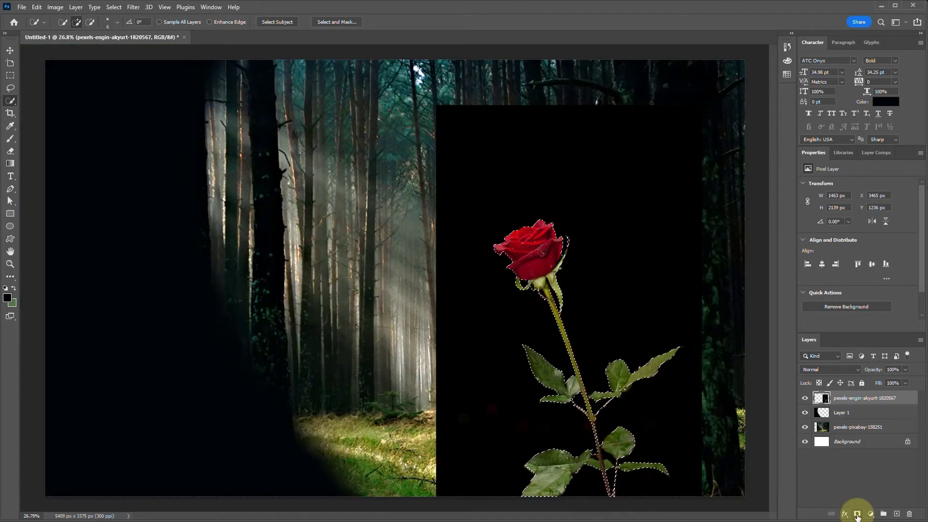
{"action": "left_click", "coordinate": [857, 514]}
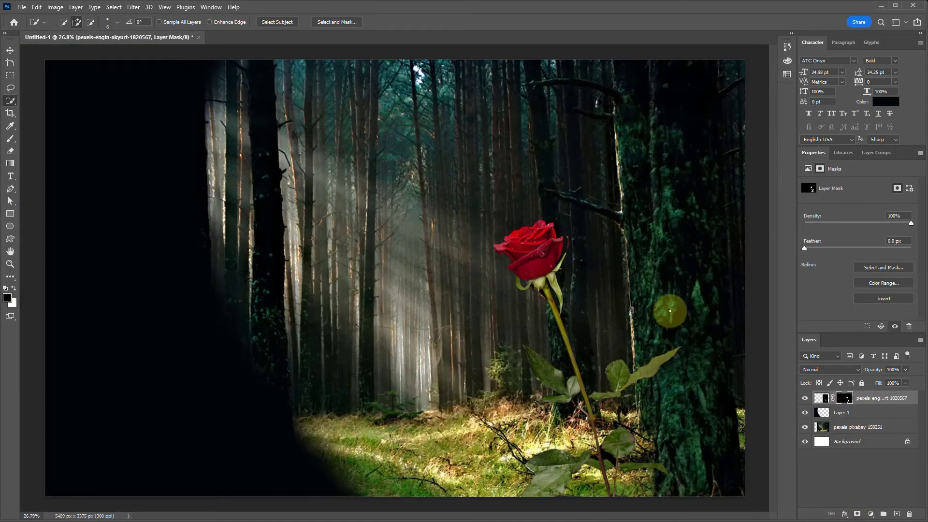
- Adjust the brush opacity and paint black on the rose's mask to fade the lower stem and leaves into the grass
{"action": "left_click", "coordinate": [10, 51]}
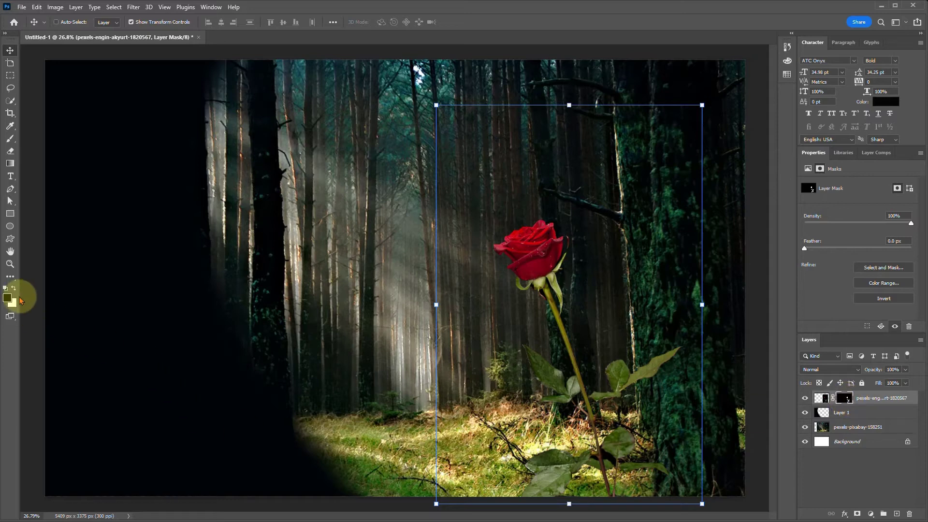
{"action": "left_click", "coordinate": [10, 139]}
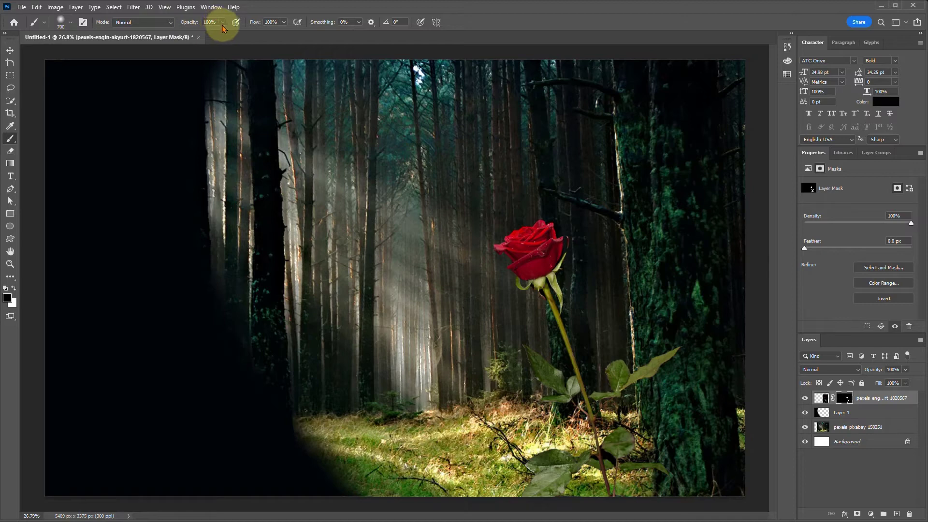
{"action": "left_click", "coordinate": [222, 22]}
{"action": "mouse_move", "coordinate": [627, 501]}
{"action": "left_mouse_down"}
{"action": "mouse_move", "coordinate": [598, 490]}
{"action": "mouse_move", "coordinate": [692, 379]}
{"action": "mouse_move", "coordinate": [690, 328]}
{"action": "mouse_move", "coordinate": [688, 347]}
{"action": "mouse_move", "coordinate": [651, 327]}
{"action": "mouse_move", "coordinate": [672, 368]}
{"action": "mouse_move", "coordinate": [595, 445]}
{"action": "mouse_move", "coordinate": [493, 434]}
{"action": "left_mouse_up"}
{"action": "mouse_move", "coordinate": [695, 268]}
{"action": "left_mouse_down"}
{"action": "mouse_move", "coordinate": [722, 297]}
{"action": "mouse_move", "coordinate": [662, 370]}
{"action": "mouse_move", "coordinate": [689, 398]}
{"action": "mouse_move", "coordinate": [698, 452]}
{"action": "mouse_move", "coordinate": [668, 480]}
{"action": "mouse_move", "coordinate": [558, 520]}
{"action": "mouse_move", "coordinate": [510, 509]}
{"action": "mouse_move", "coordinate": [493, 424]}
{"action": "mouse_move", "coordinate": [513, 392]}
{"action": "mouse_move", "coordinate": [506, 421]}
{"action": "mouse_move", "coordinate": [528, 466]}
{"action": "left_mouse_up"}
{"action": "key", "text": "v"}
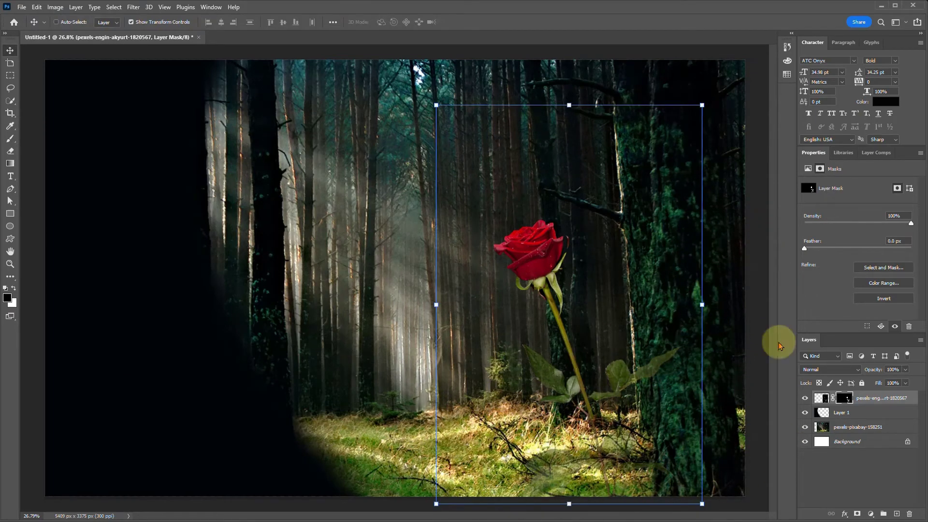
- Open the Filter Gallery on the rose layer's image rather than its mask and fit the whole rose in the preview
{"action": "left_click", "coordinate": [838, 432]}
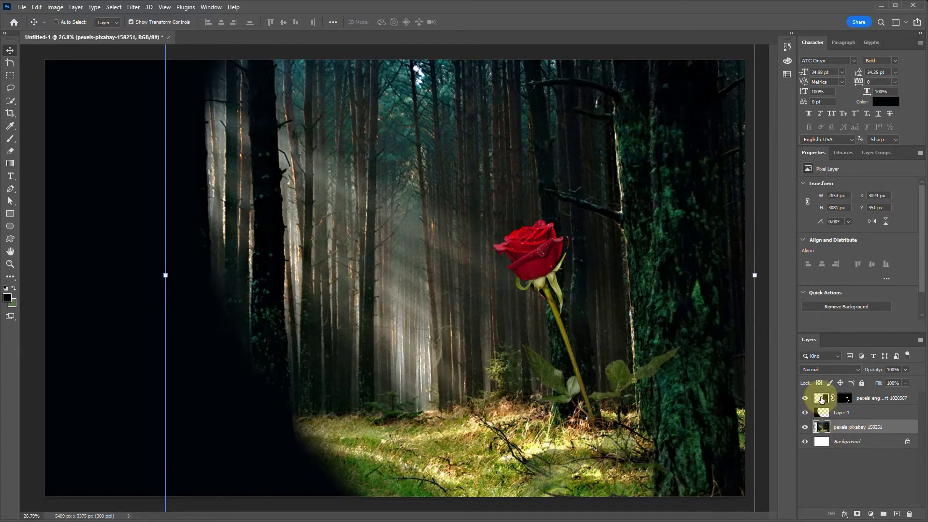
{"action": "left_click", "coordinate": [821, 399]}
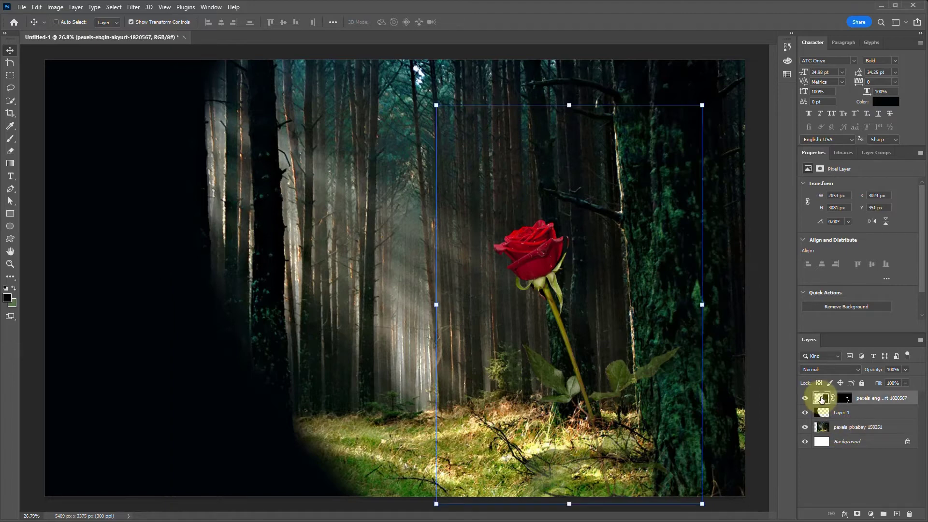
{"action": "left_click", "coordinate": [134, 7]}
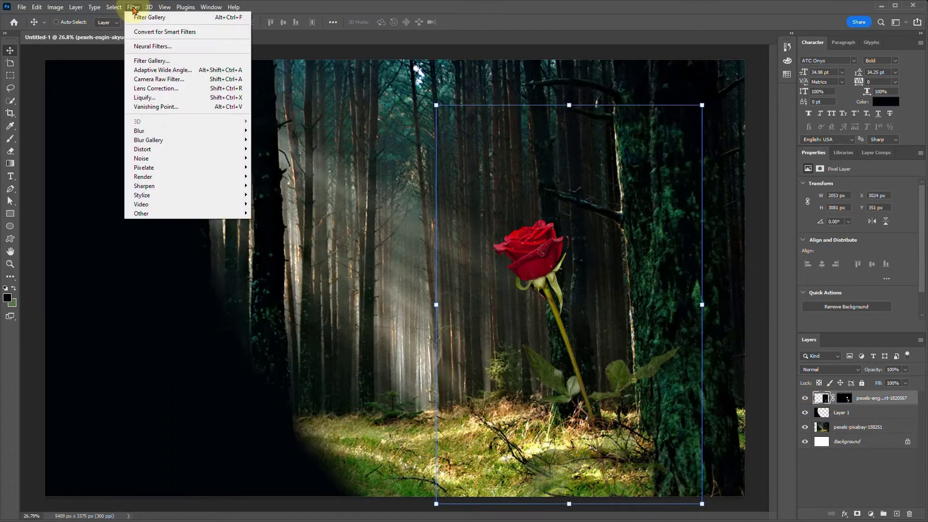
{"action": "left_click", "coordinate": [148, 61]}
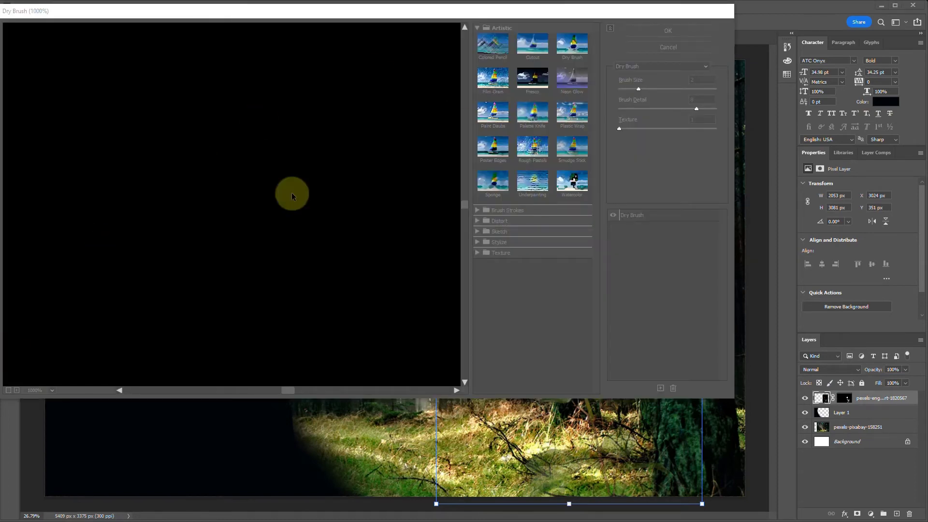
{"action": "left_click_drag", "start_coordinate": [186, 13], "coordinate": [253, 18]}
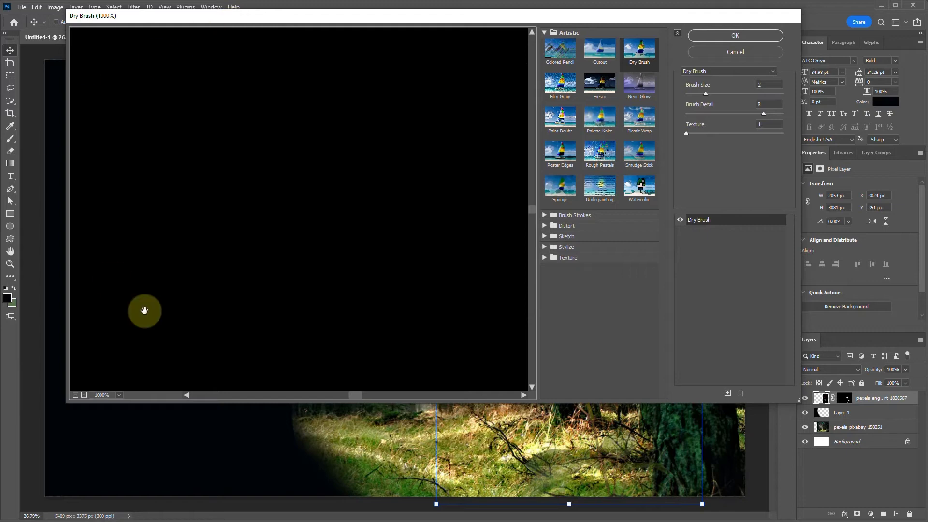
{"action": "left_click", "coordinate": [119, 396]}
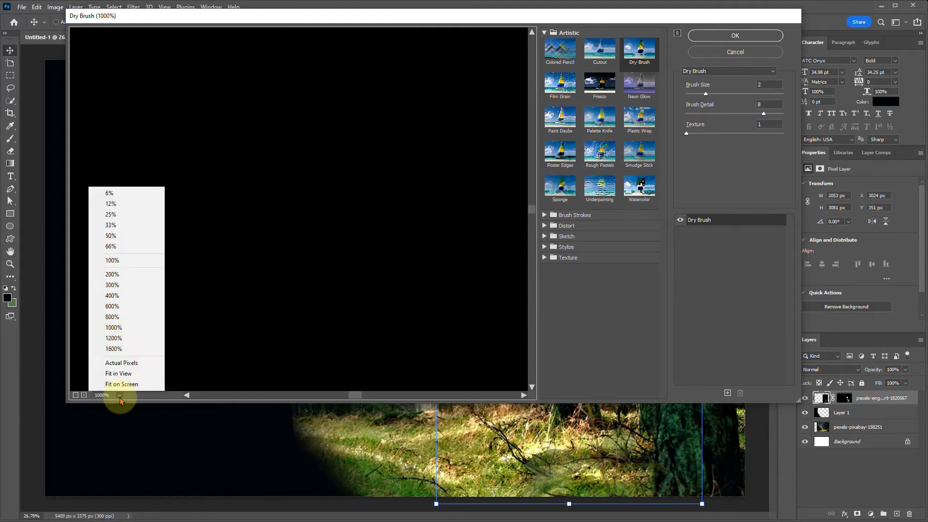
{"action": "left_click", "coordinate": [117, 374]}
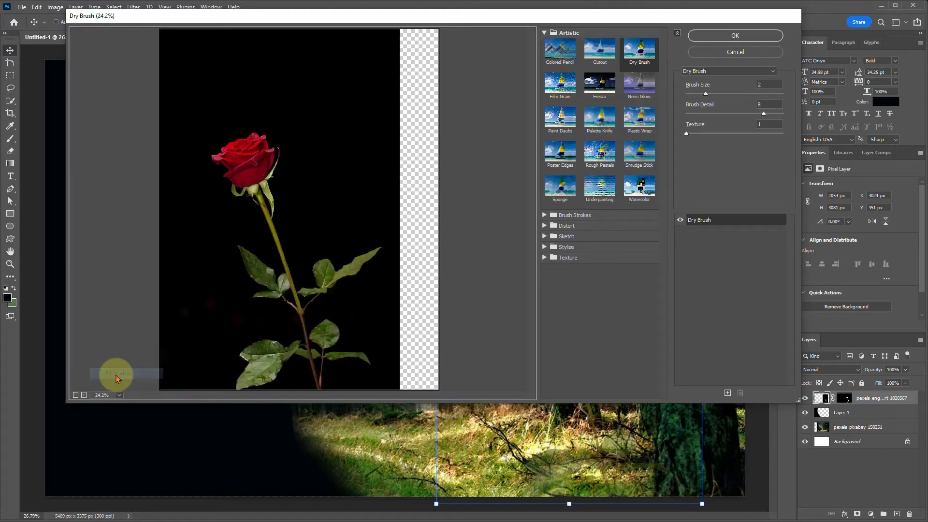
{"action": "scroll", "coordinate": [259, 167], "scroll_direction": "up", "scroll_amount": 3}
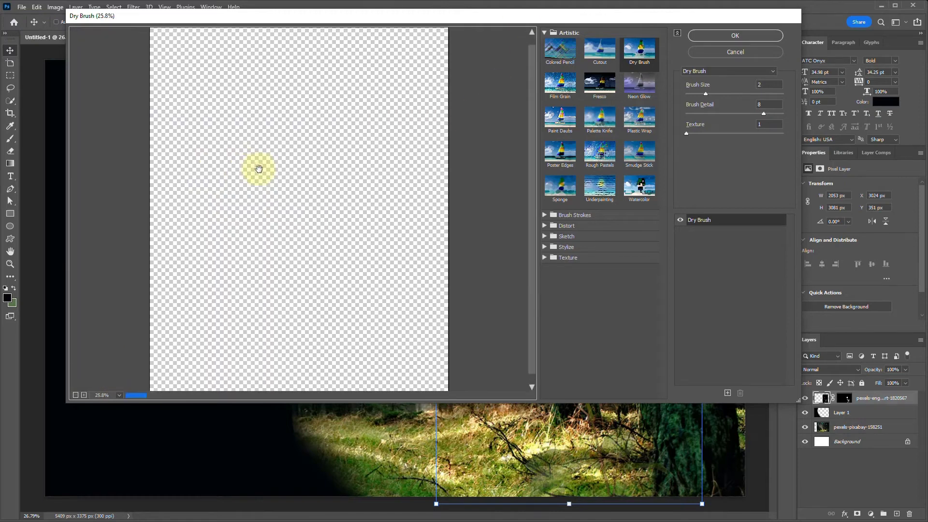
{"action": "scroll", "coordinate": [258, 167], "scroll_direction": "up", "scroll_amount": 1}
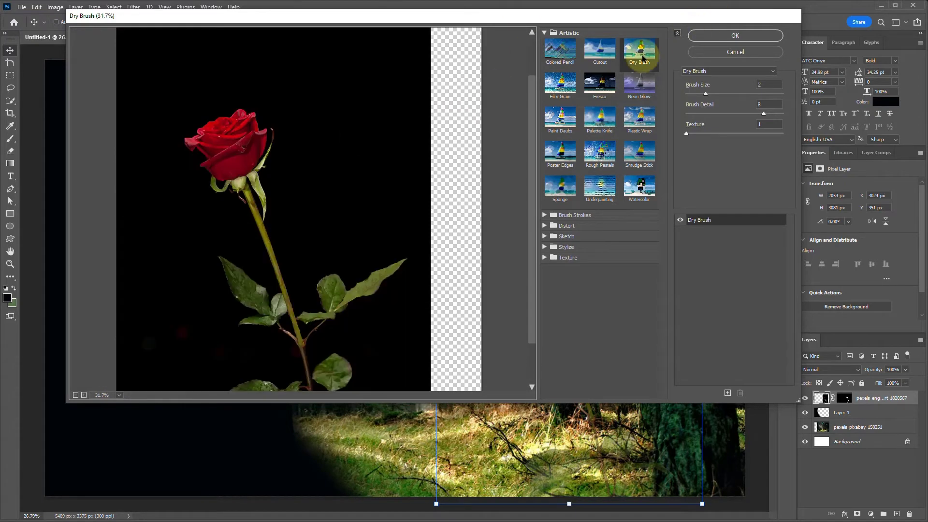
- Preview alternative filters on the rose, including Colored Pencil, Film Grain, Neon Glow, Rough Pastels, Poster Edges, Glass and Crosshatch
{"action": "left_click", "coordinate": [599, 51]}
{"action": "left_click", "coordinate": [546, 56]}
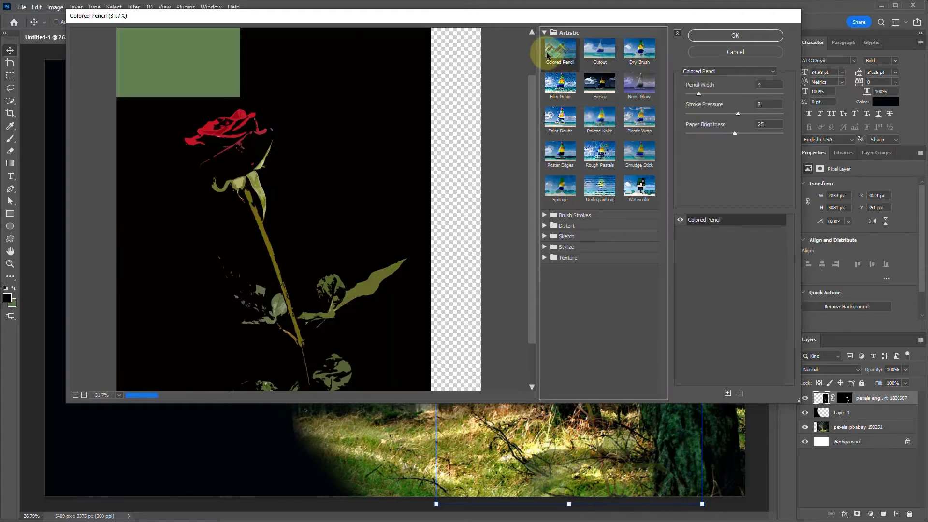
{"action": "left_click", "coordinate": [559, 98]}
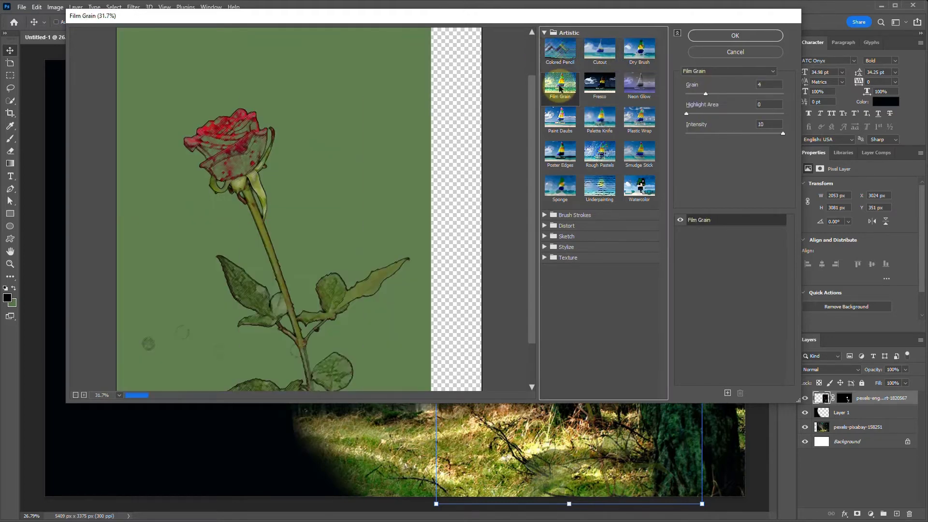
{"action": "left_click", "coordinate": [632, 86]}
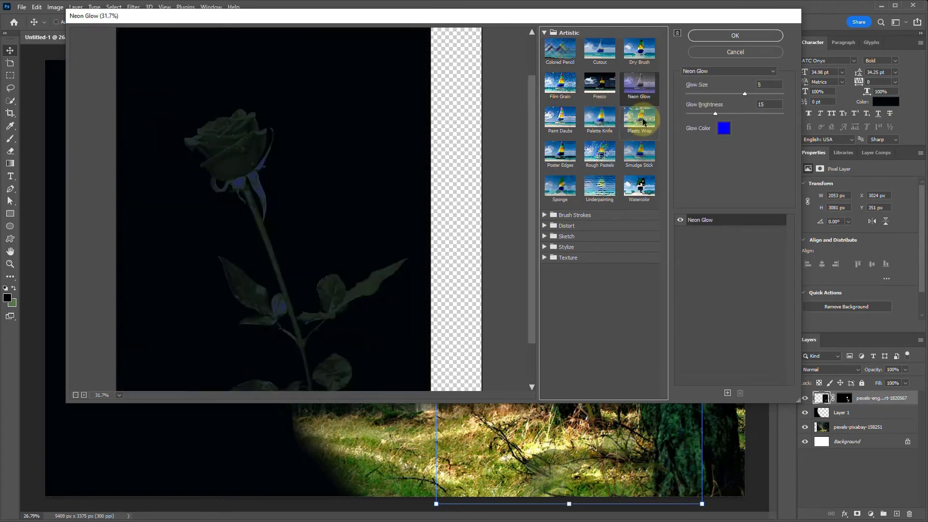
{"action": "left_click", "coordinate": [642, 118]}
{"action": "left_click", "coordinate": [599, 153]}
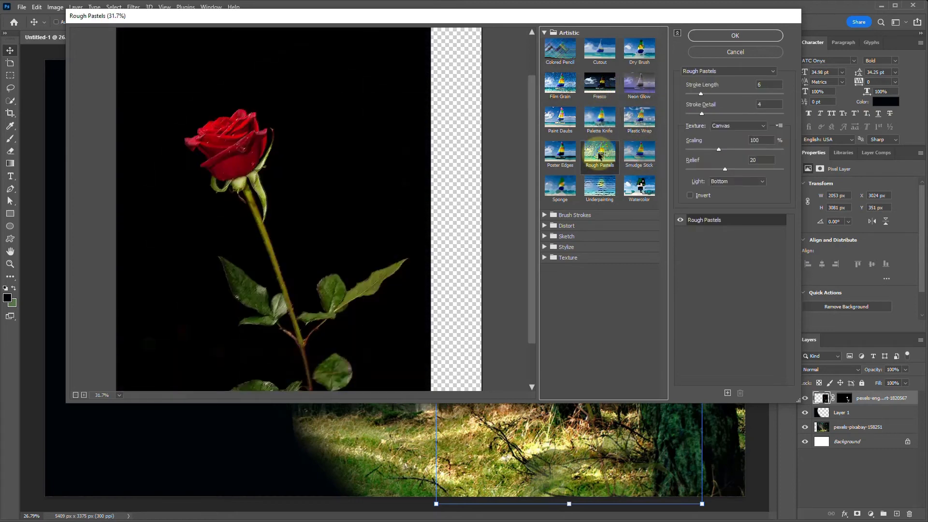
{"action": "left_click", "coordinate": [556, 154]}
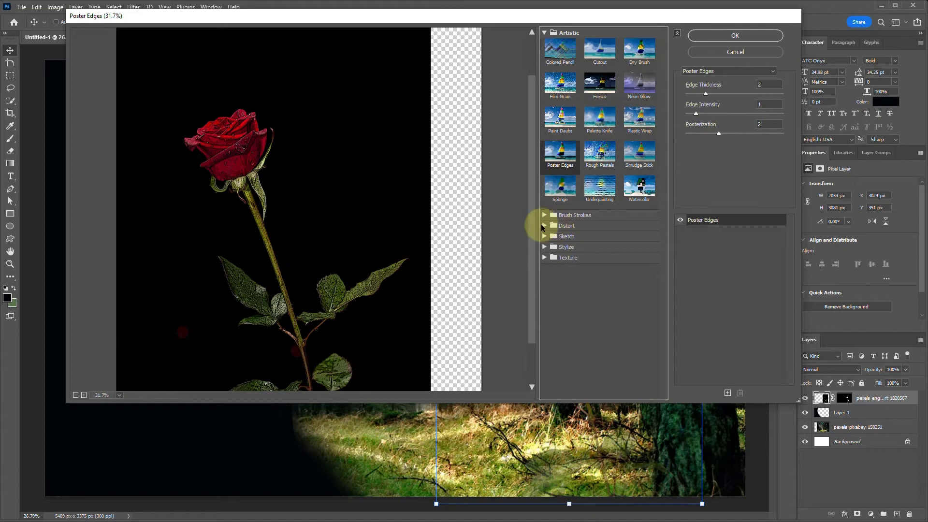
{"action": "left_click", "coordinate": [541, 225]}
{"action": "left_click", "coordinate": [599, 244]}
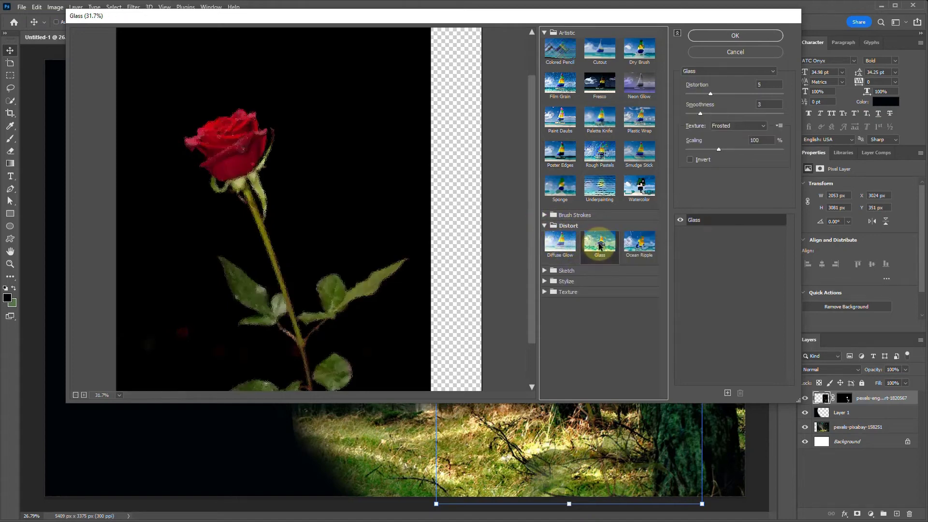
{"action": "left_click", "coordinate": [570, 214]}
{"action": "left_click", "coordinate": [647, 233]}
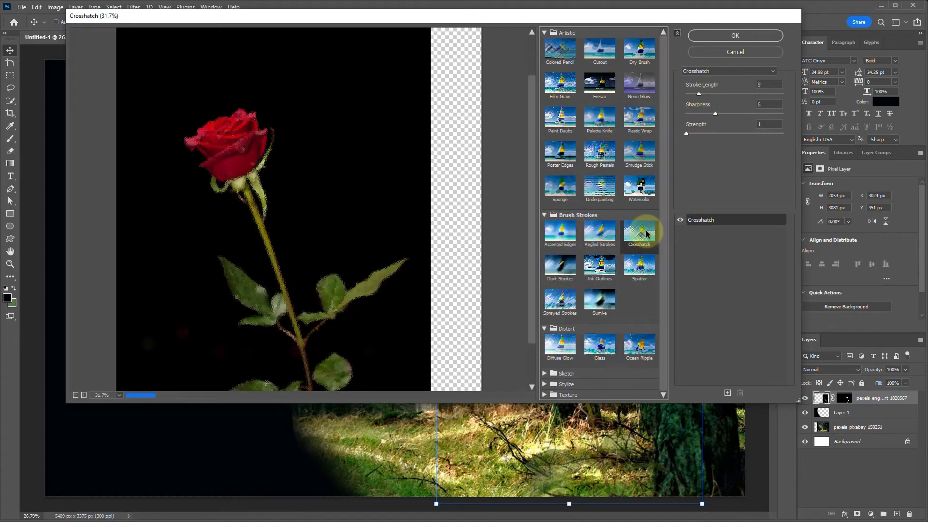
- Apply the Dry Brush filter to the rose with brush size 8 and texture 2
{"action": "left_click", "coordinate": [646, 56]}
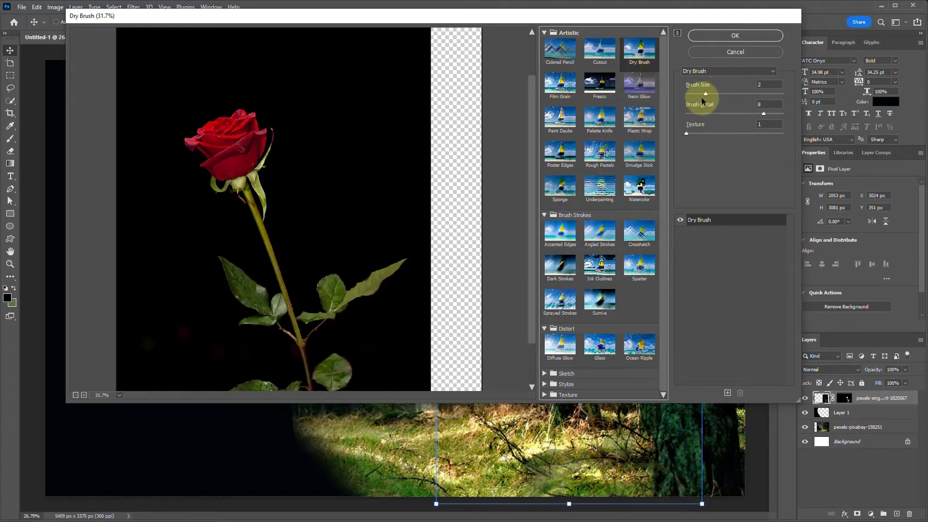
{"action": "left_click_drag", "start_coordinate": [705, 96], "coordinate": [742, 94]}
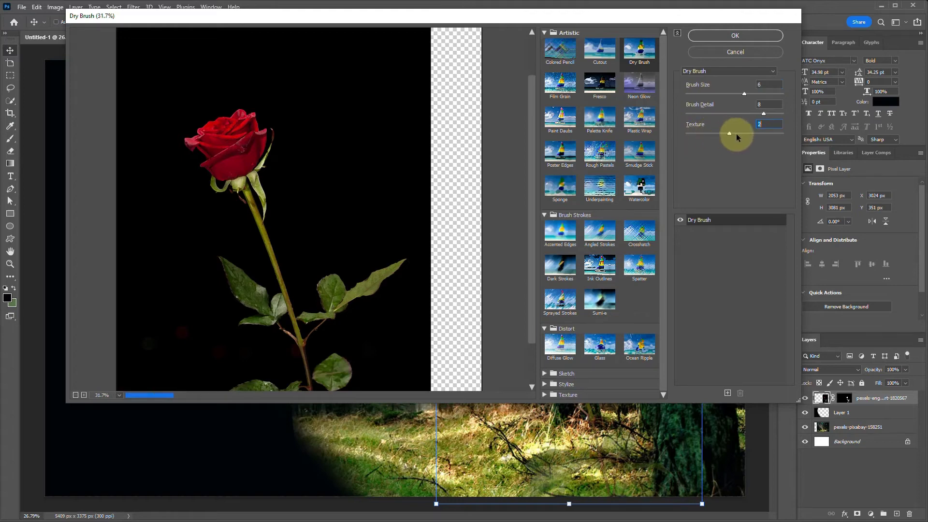
{"action": "left_click_drag", "start_coordinate": [735, 133], "coordinate": [738, 134]}
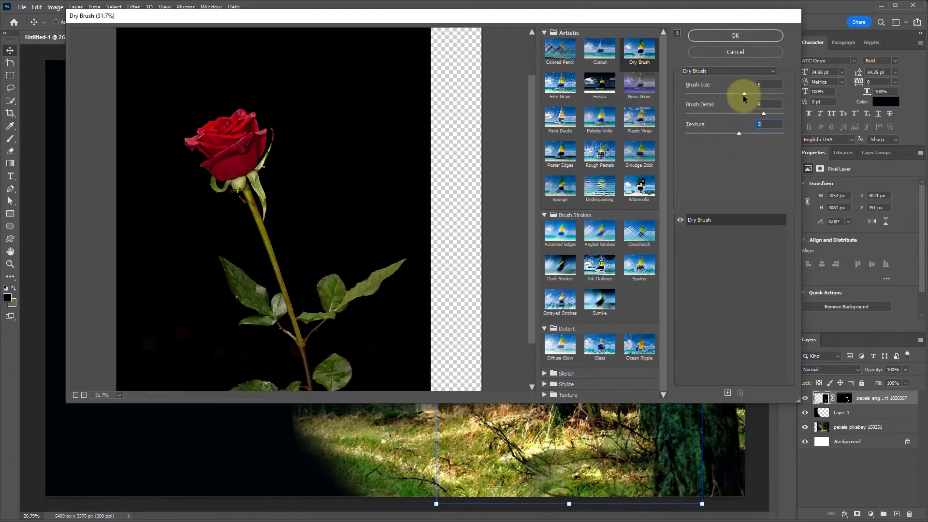
{"action": "left_click_drag", "start_coordinate": [744, 94], "coordinate": [758, 93]}
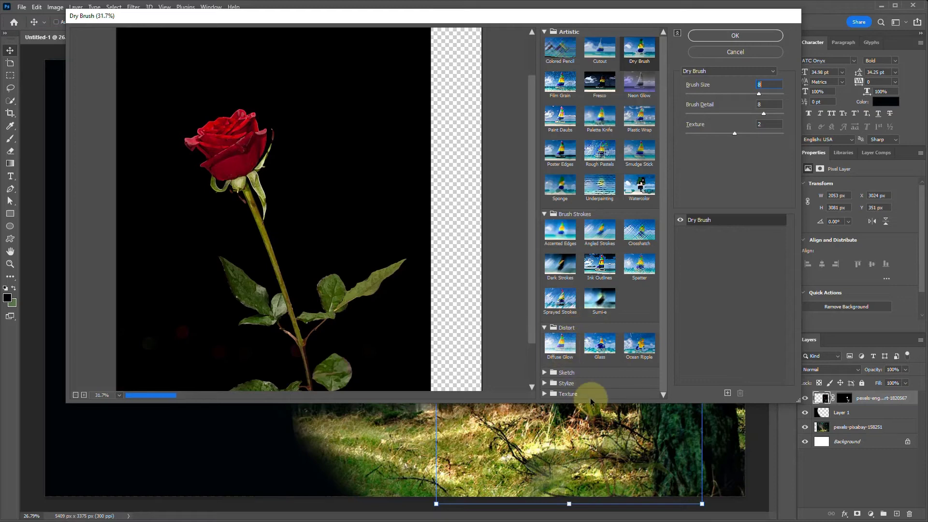
{"action": "left_click", "coordinate": [744, 35]}
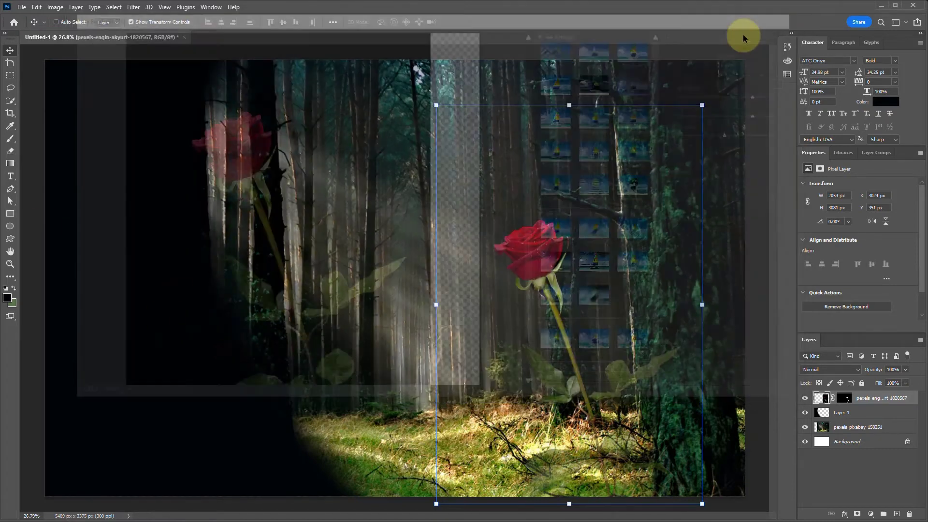
- Save a copy of the artwork as a JPEG, named with the designer's first name followed by "background", accepting the default JPEG options
{"action": "scroll", "coordinate": [302, 225], "scroll_direction": "down", "scroll_amount": 1}
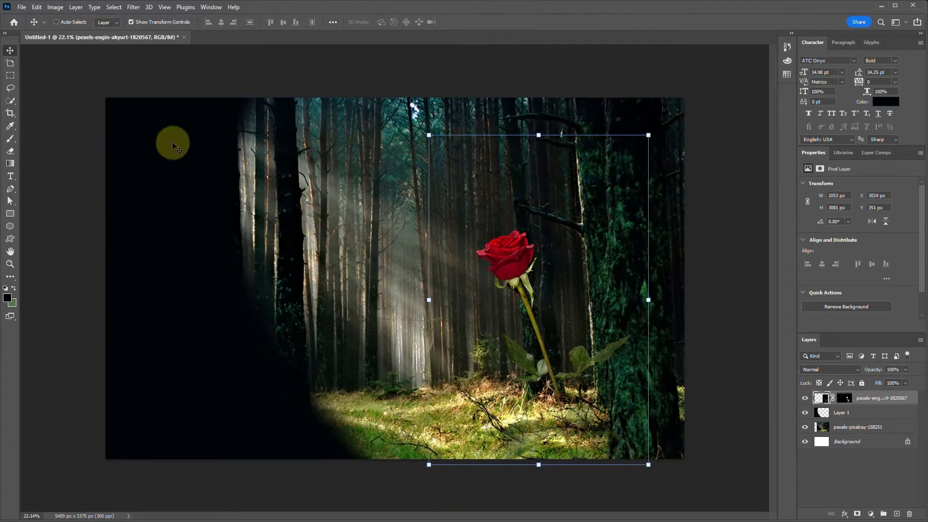
{"action": "left_click", "coordinate": [22, 7]}
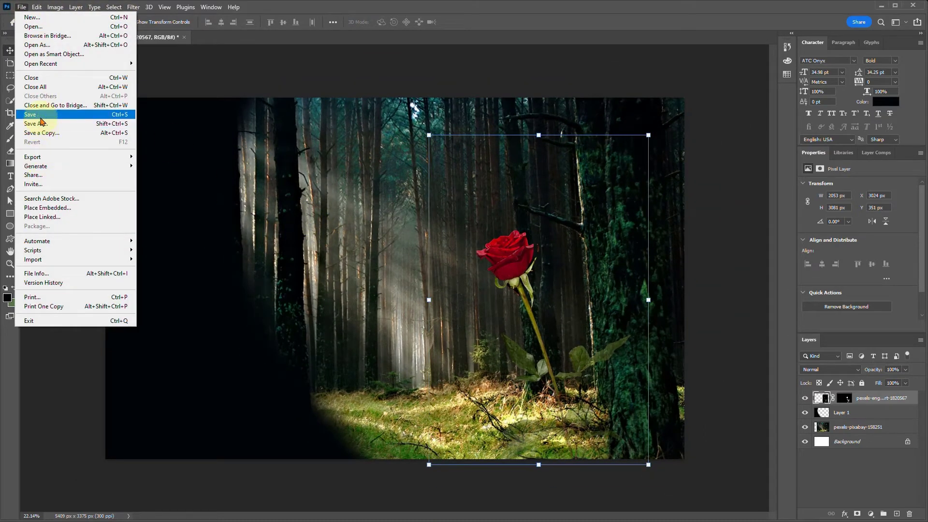
{"action": "left_click", "coordinate": [42, 133]}
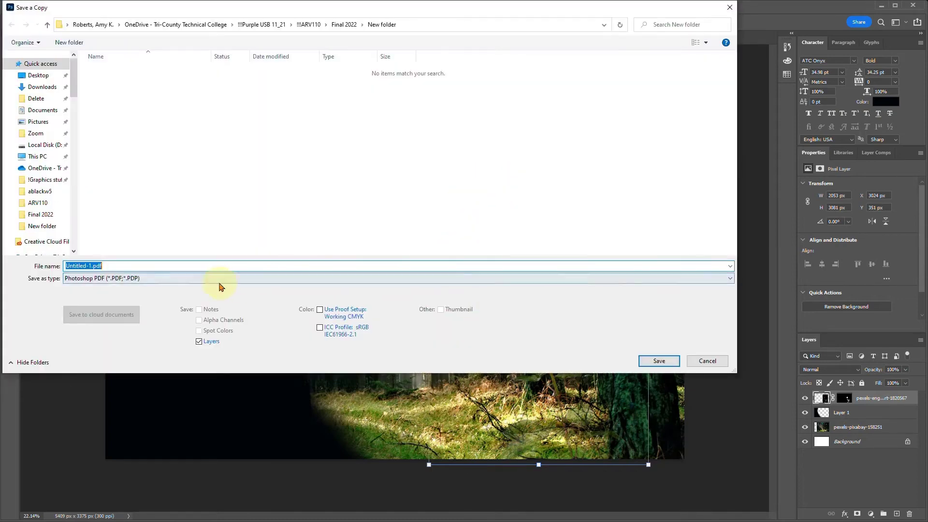
{"action": "left_click", "coordinate": [215, 279]}
{"action": "left_click", "coordinate": [157, 353]}
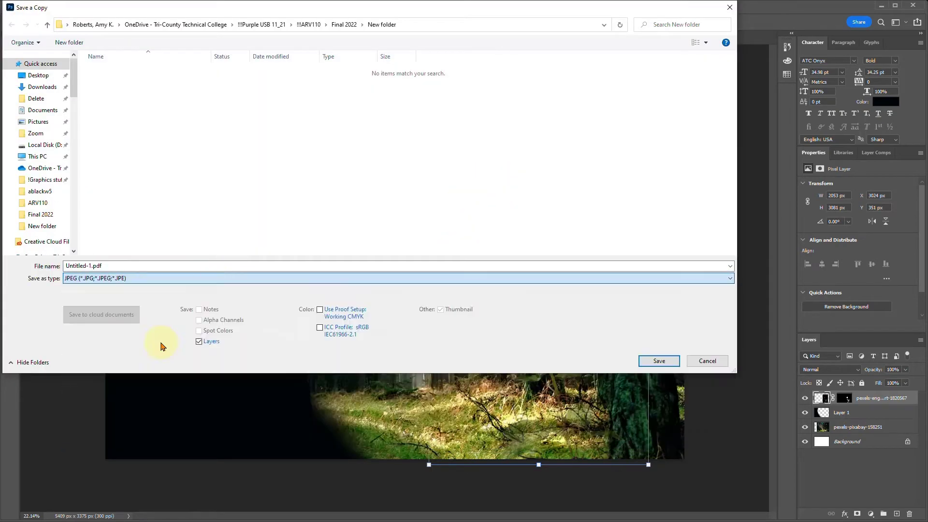
{"action": "double_click", "coordinate": [113, 263]}
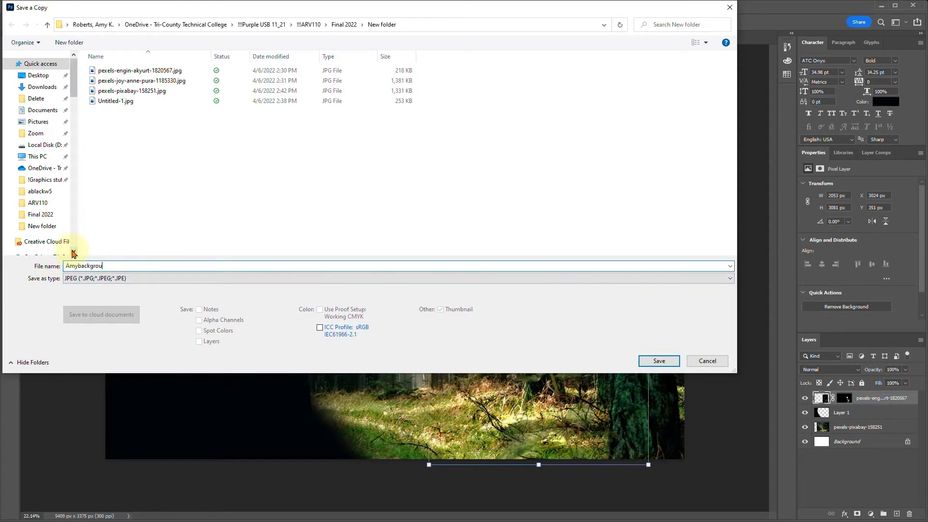
{"action": "type", "text": "Amybackground"}
{"action": "key", "text": "Return"}
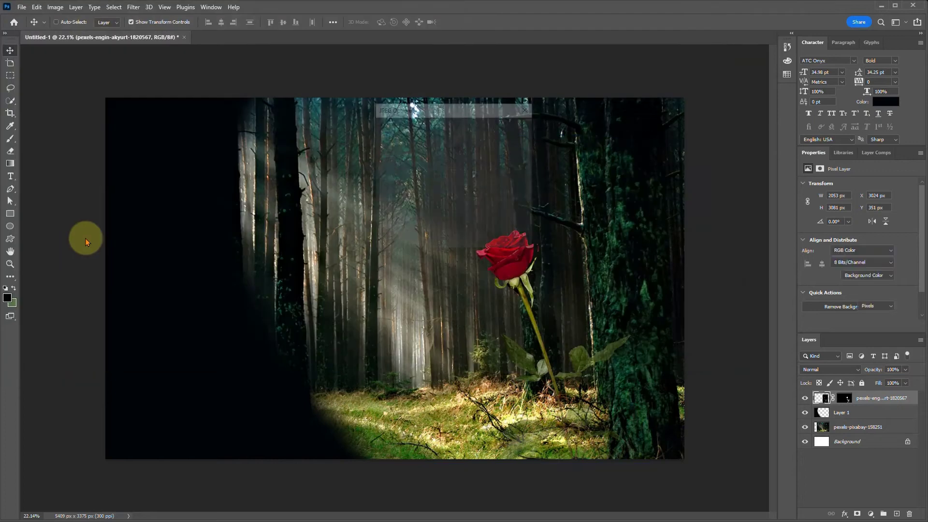
{"action": "left_click", "coordinate": [516, 130]}
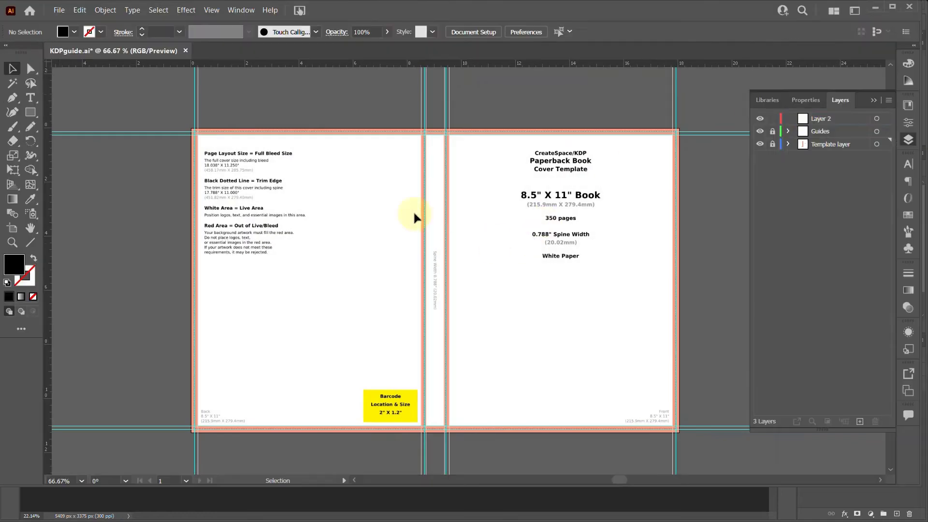
- Switch to Illustrator, place the saved background JPEG on Layer 2 from the template's upper-left bleed corner, and embed it
{"action": "left_click", "coordinate": [827, 120]}
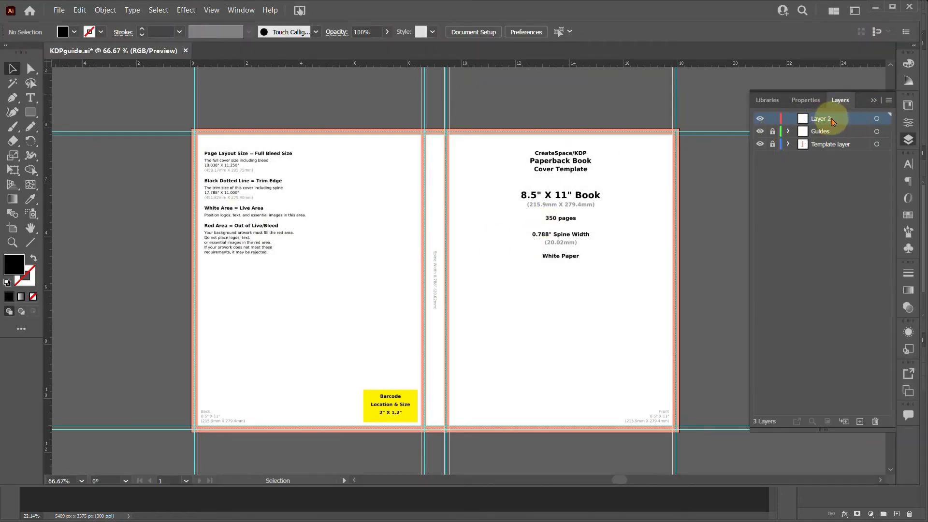
{"action": "left_click", "coordinate": [59, 10]}
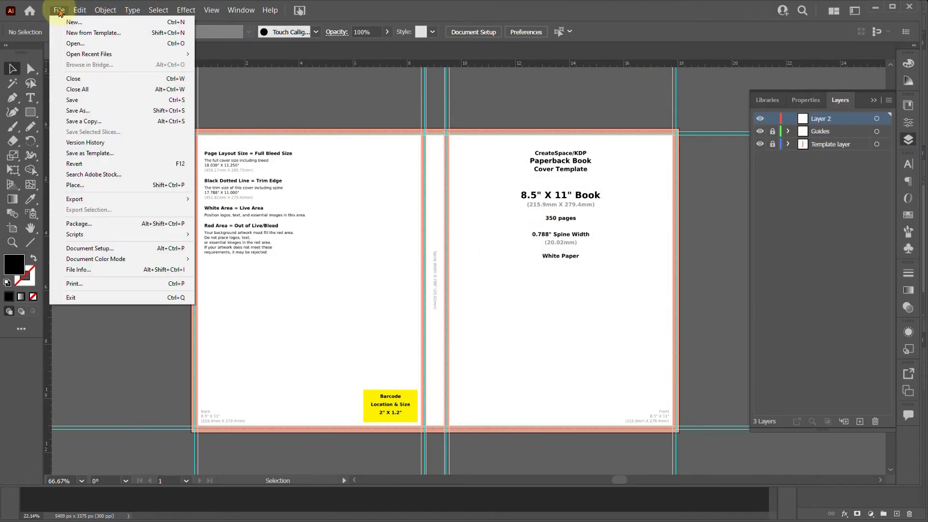
{"action": "left_click", "coordinate": [101, 185]}
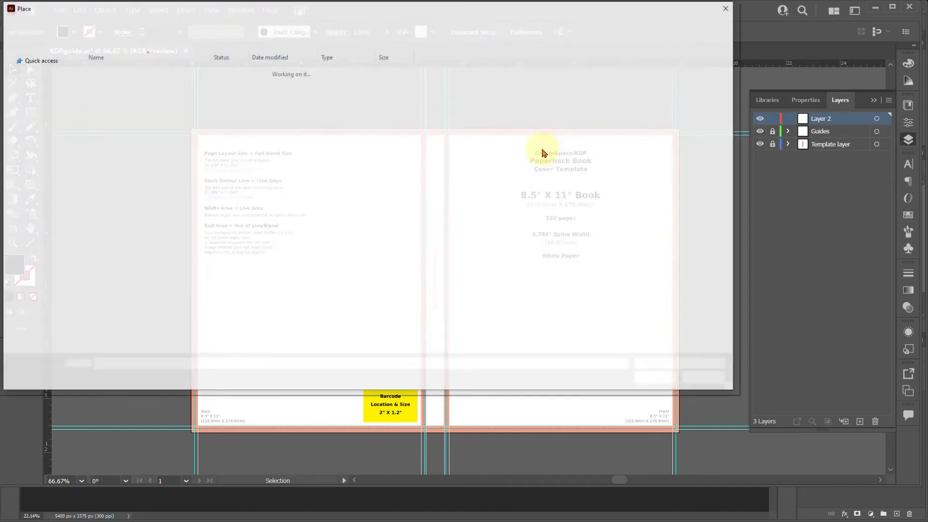
{"action": "left_click", "coordinate": [103, 86]}
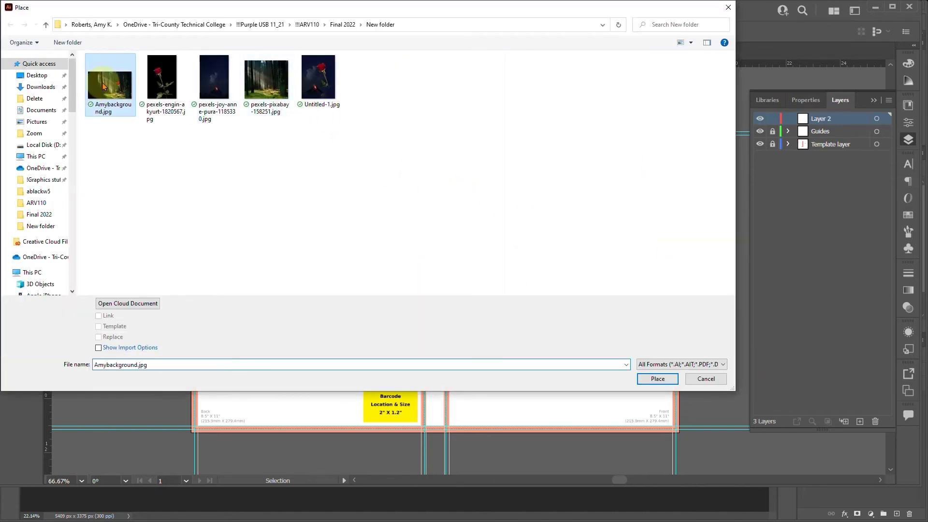
{"action": "left_click", "coordinate": [663, 379]}
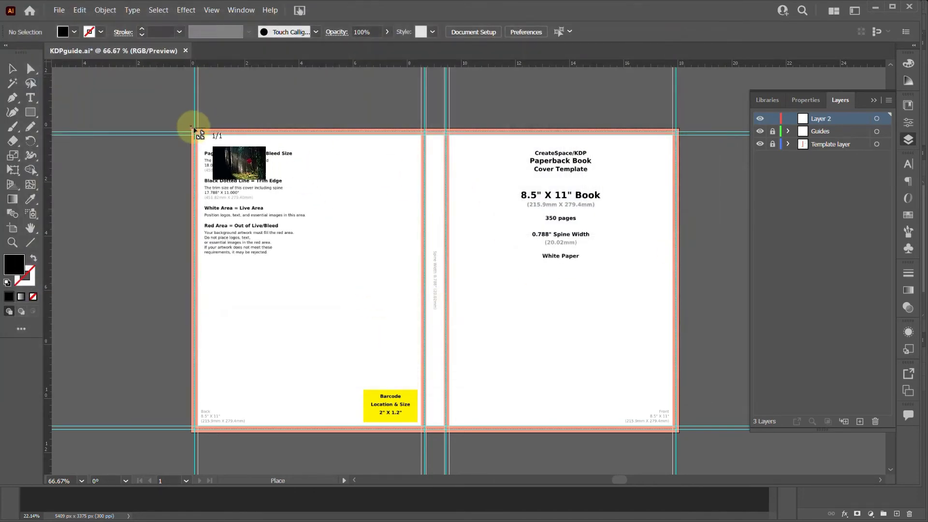
{"action": "left_click", "coordinate": [192, 129]}
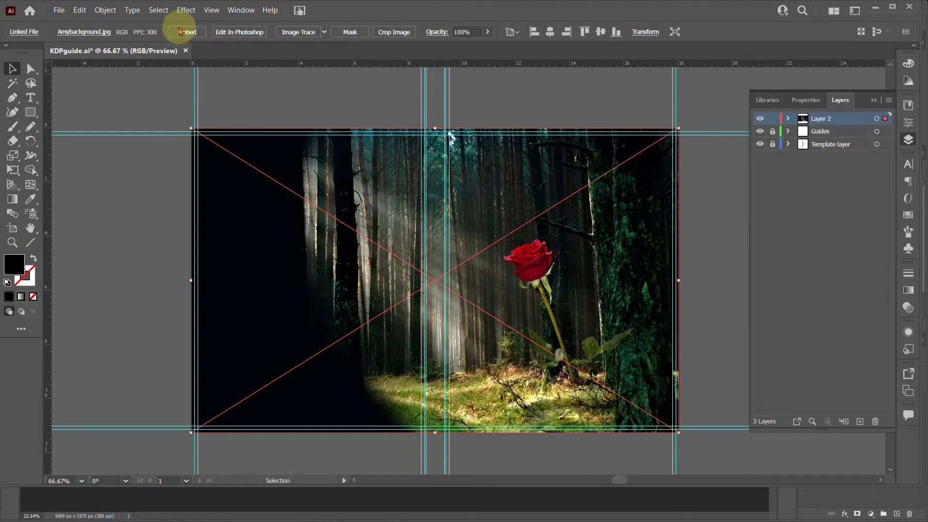
{"action": "left_click", "coordinate": [179, 34]}
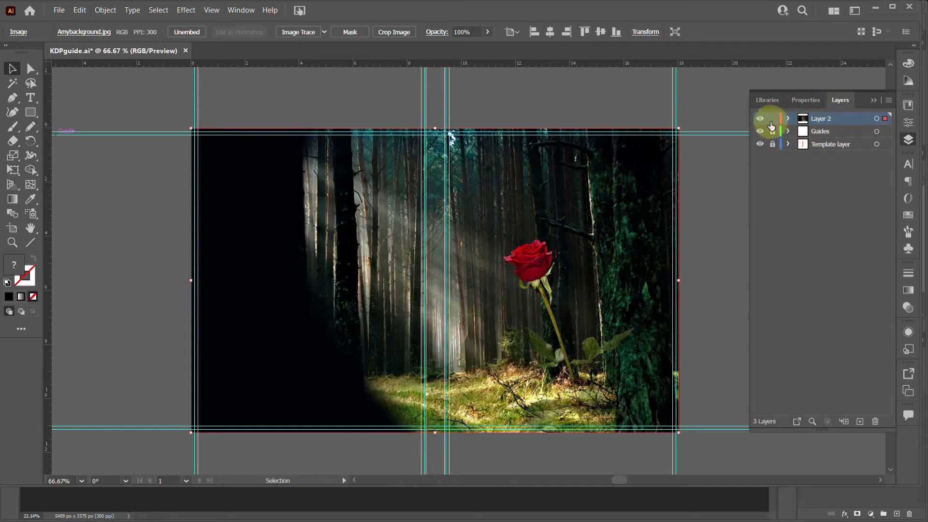
- Hide Layer 2 so the cover template is exposed and add a new layer above it
{"action": "left_click", "coordinate": [759, 131]}
{"action": "left_click", "coordinate": [759, 132]}
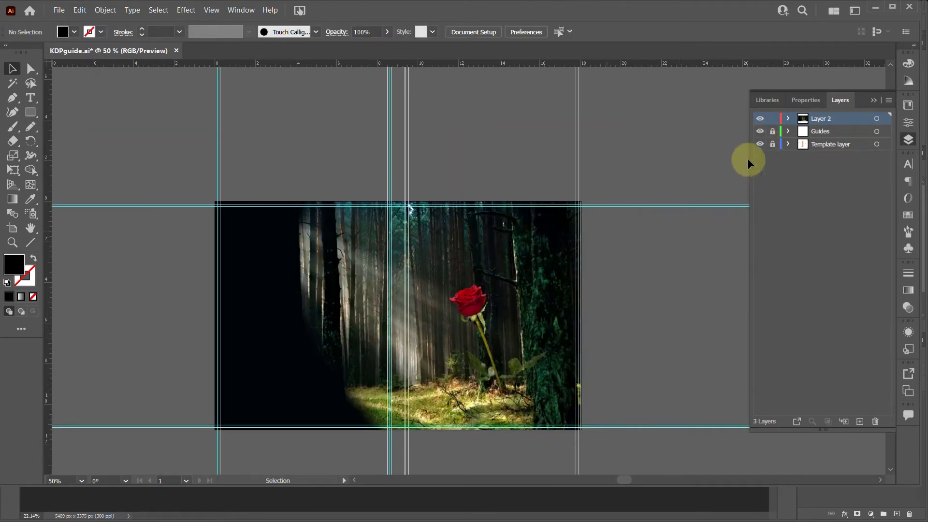
{"action": "left_click", "coordinate": [759, 119]}
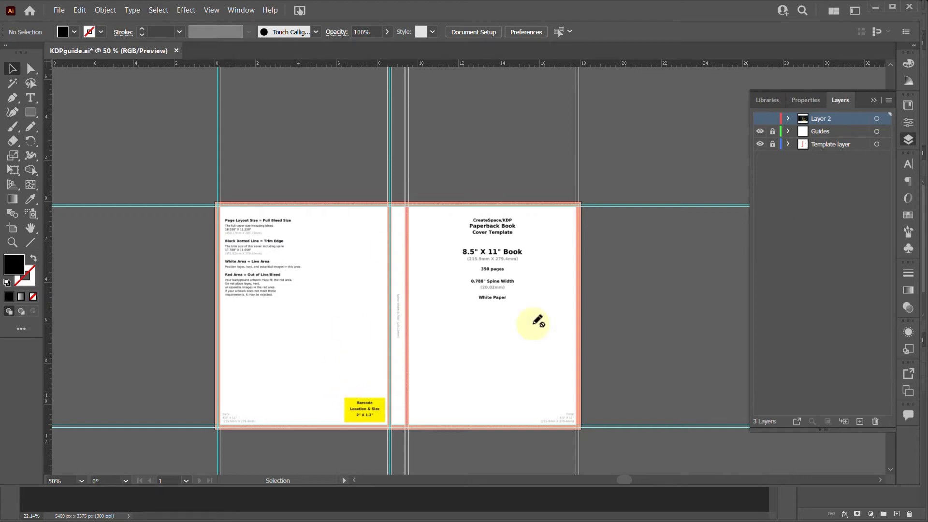
{"action": "left_click", "coordinate": [860, 421]}
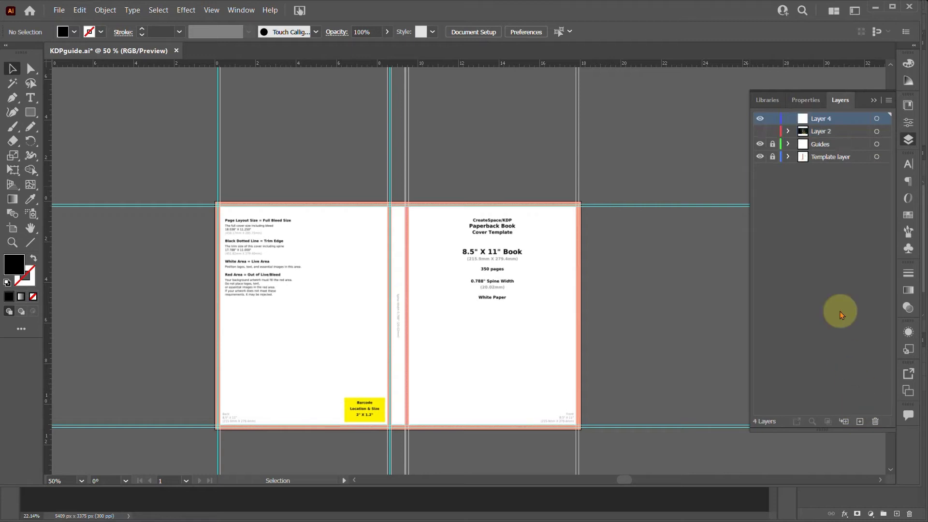
- Create a white 2 in by 1.2 in rectangle without a stroke and position it over the template's yellow barcode box
{"action": "left_click", "coordinate": [31, 113]}
{"action": "left_click", "coordinate": [908, 63]}
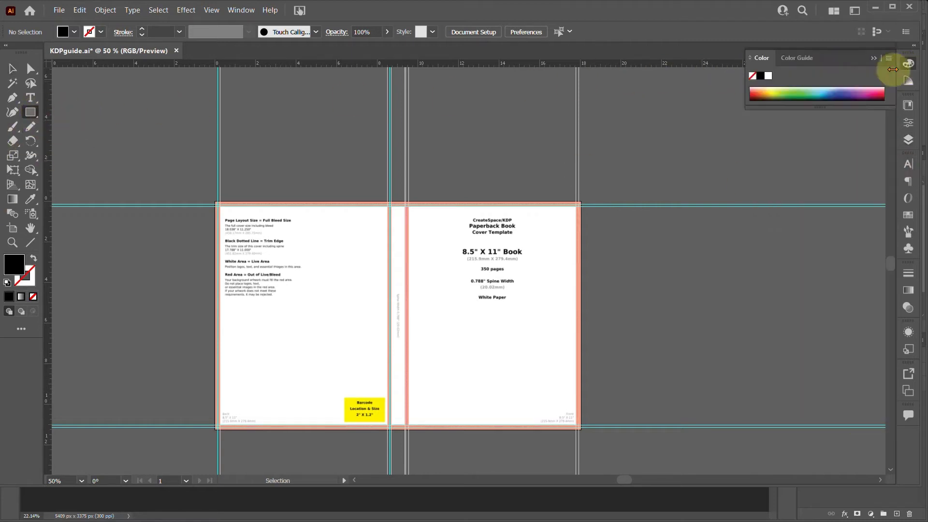
{"action": "left_click", "coordinate": [768, 77]}
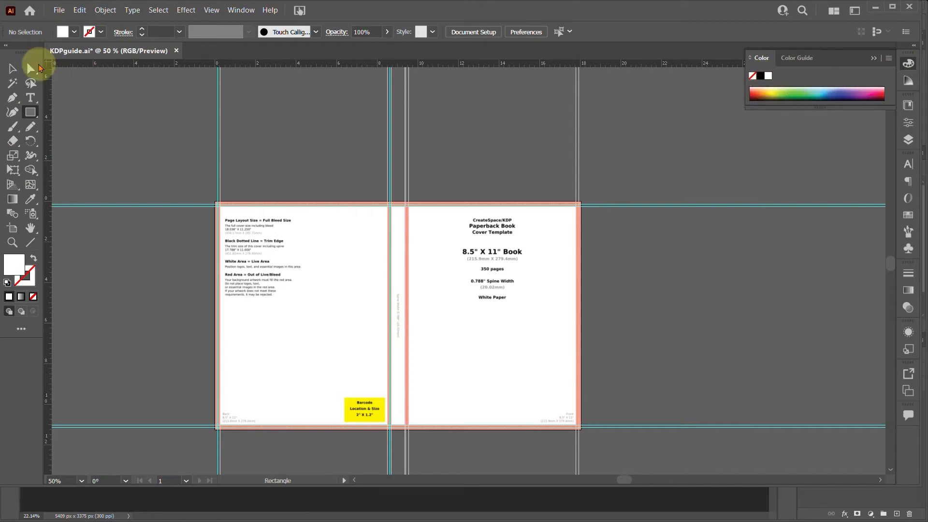
{"action": "scroll", "coordinate": [362, 396], "scroll_direction": "up", "scroll_amount": 2}
{"action": "left_click_drag", "start_coordinate": [391, 393], "coordinate": [388, 241]}
{"action": "scroll", "coordinate": [359, 326], "scroll_direction": "up", "scroll_amount": 5}
{"action": "scroll", "coordinate": [273, 121], "scroll_direction": "up", "scroll_amount": 1}
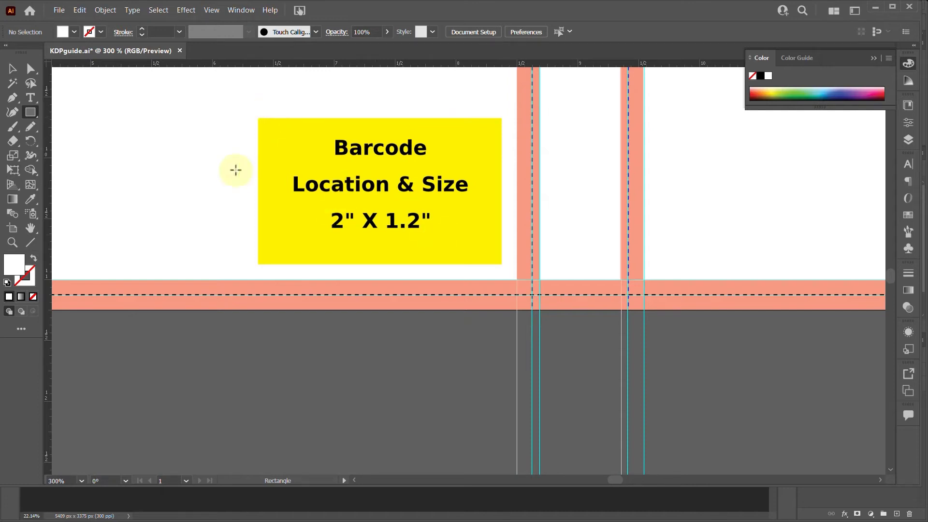
{"action": "left_click", "coordinate": [223, 148]}
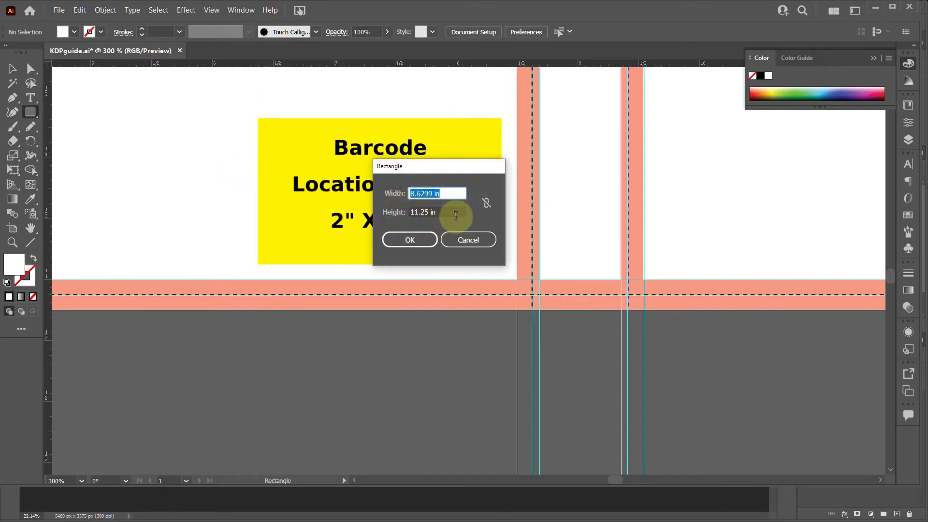
{"action": "type", "text": "2"}
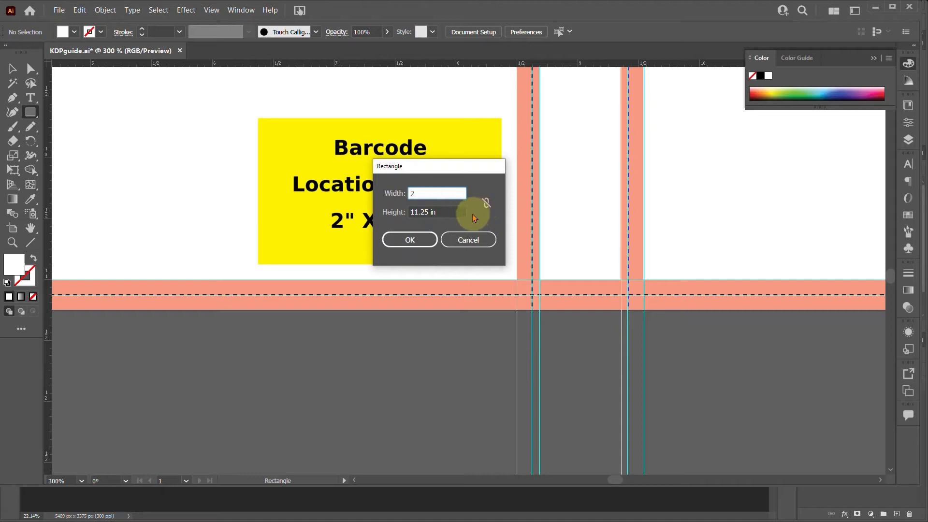
{"action": "key", "text": "Tab"}
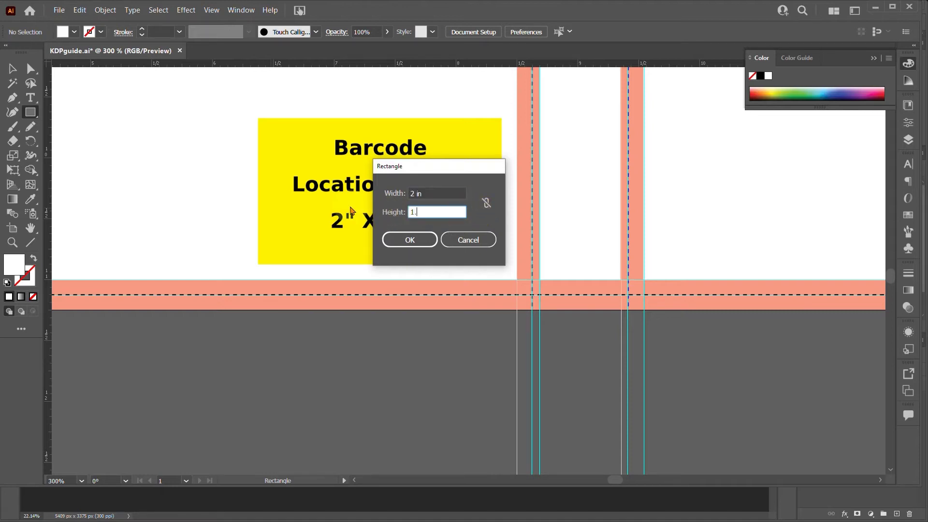
{"action": "key", "text": "Return"}
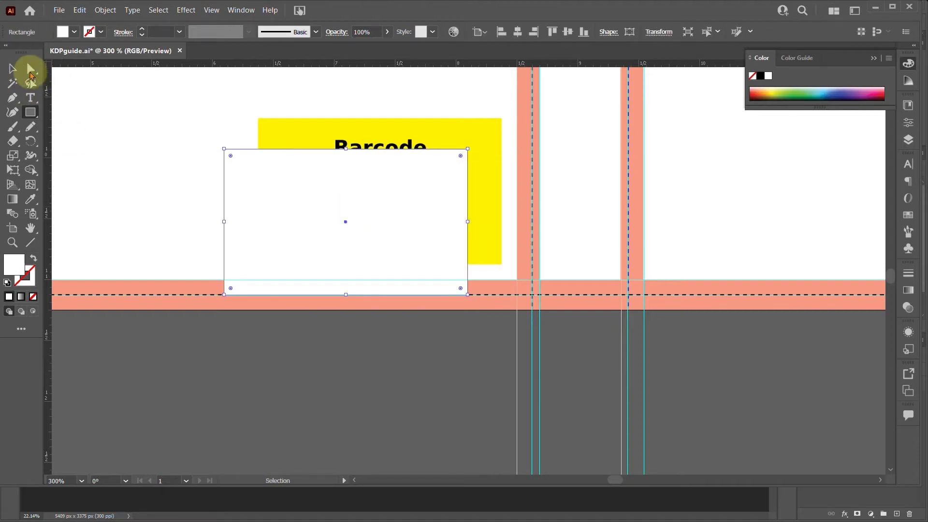
{"action": "left_click", "coordinate": [12, 68]}
{"action": "left_click_drag", "start_coordinate": [371, 186], "coordinate": [402, 156]}
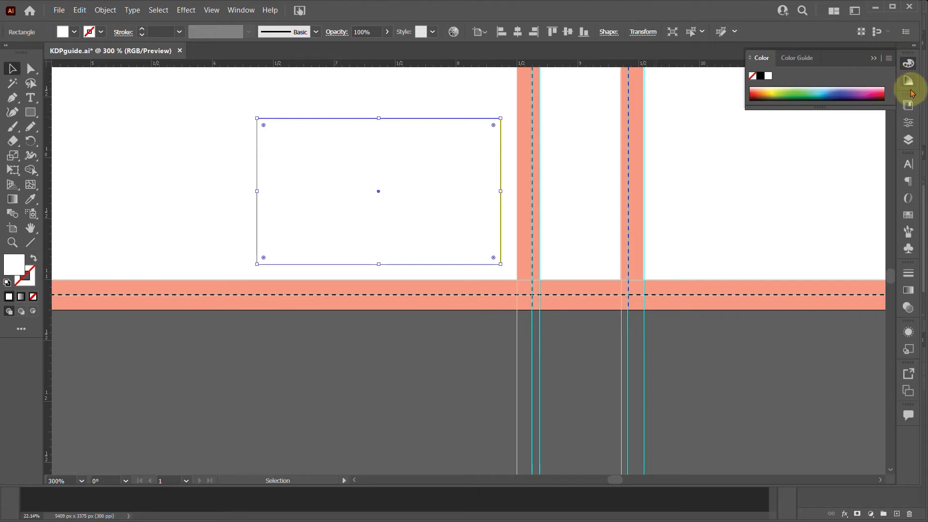
- Rename the rectangle's layer as barcode and lock it
{"action": "left_click", "coordinate": [908, 140]}
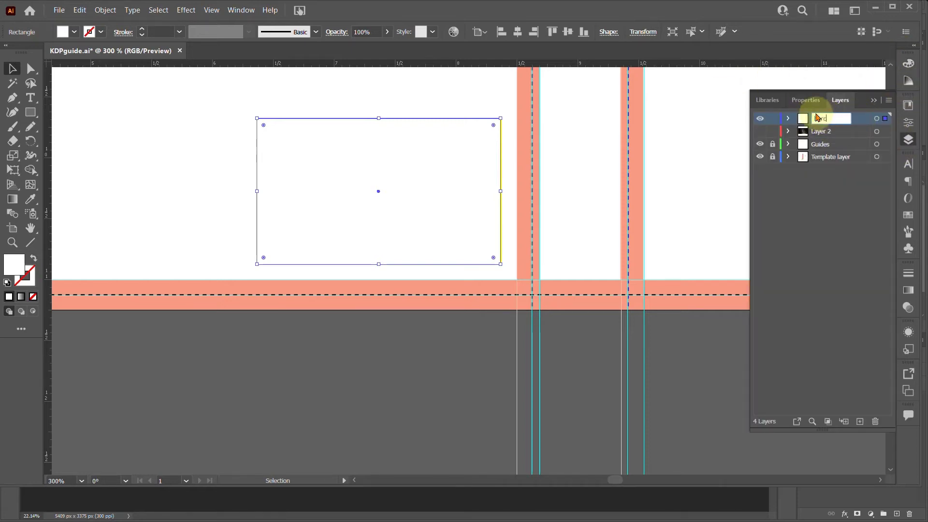
{"action": "key", "text": "Return"}
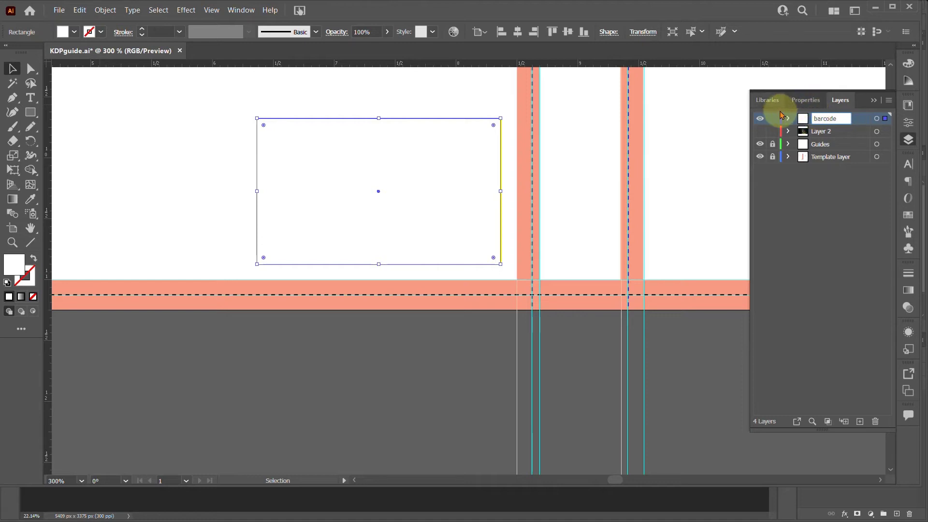
{"action": "left_click", "coordinate": [771, 119]}
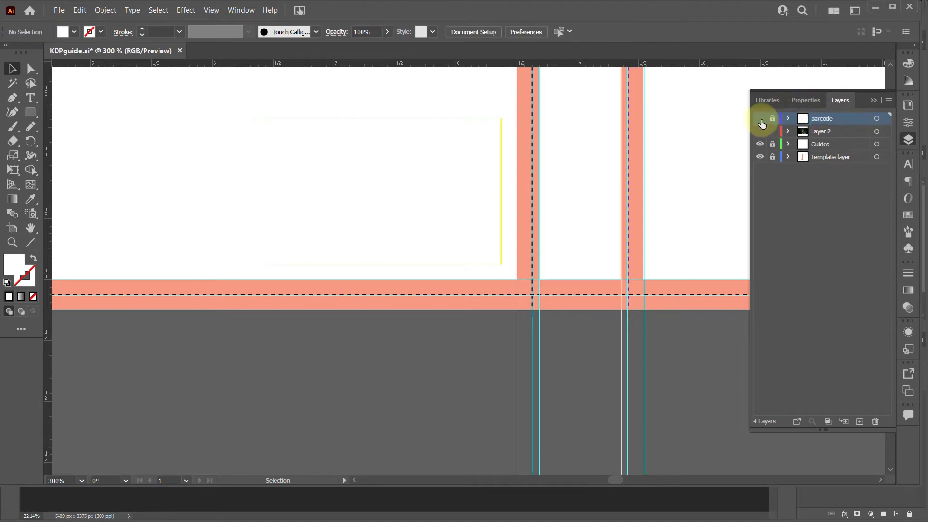
- Show Layer 2 again, check the white box against the background, and leave the barcode layer hidden
{"action": "left_click", "coordinate": [760, 132]}
{"action": "left_click", "coordinate": [760, 131]}
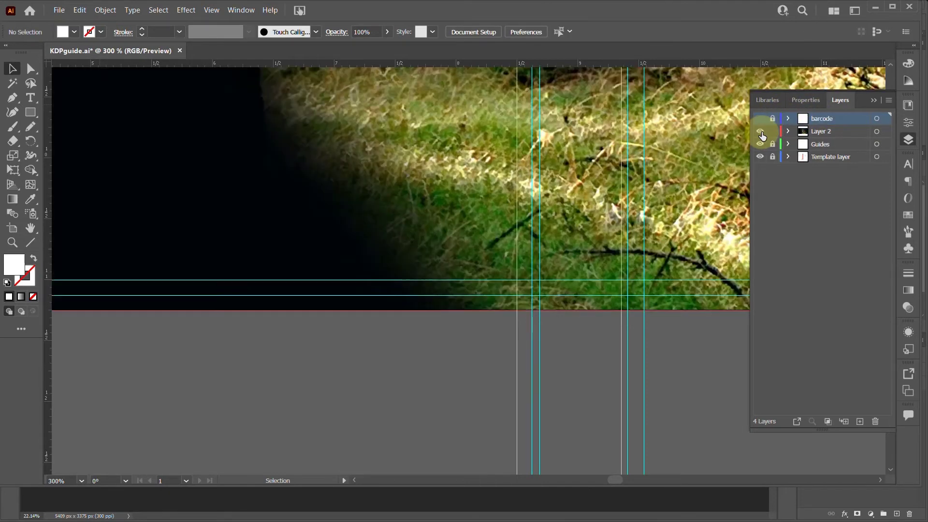
{"action": "left_click", "coordinate": [759, 120]}
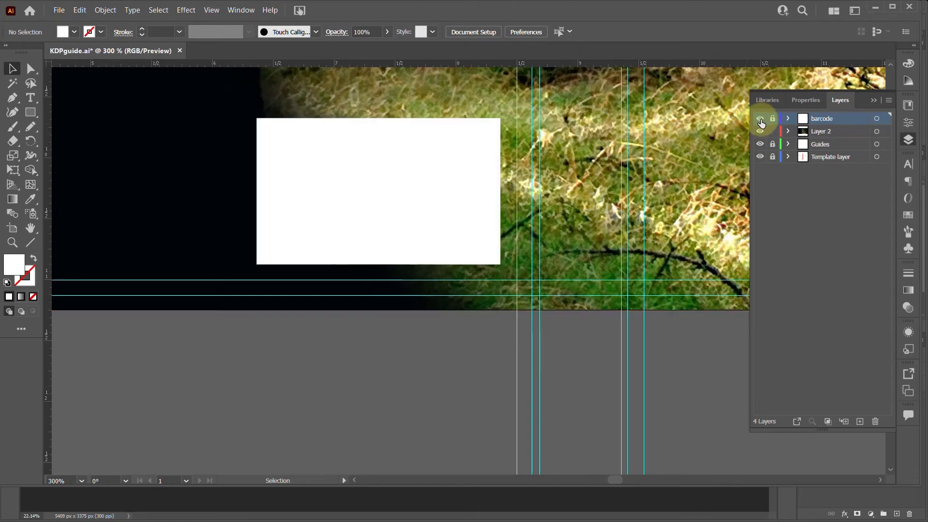
{"action": "left_click", "coordinate": [760, 119]}
- Place the author's portrait JPEG on Layer 2 in the lower-left area of the back cover and embed it
{"action": "scroll", "coordinate": [419, 233], "scroll_direction": "down", "scroll_amount": 1}
{"action": "scroll", "coordinate": [424, 207], "scroll_direction": "down", "scroll_amount": 2}
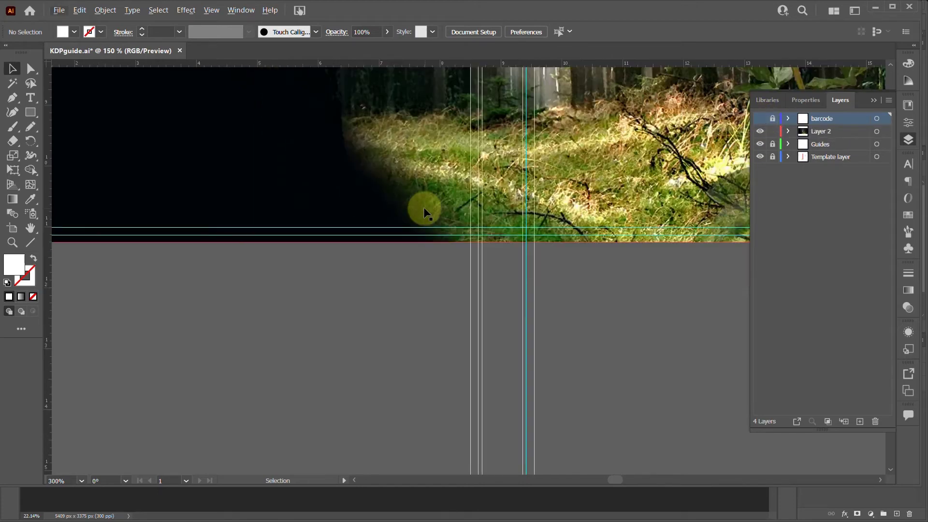
{"action": "scroll", "coordinate": [421, 205], "scroll_direction": "up", "scroll_amount": 2}
{"action": "scroll", "coordinate": [413, 194], "scroll_direction": "down", "scroll_amount": 2}
{"action": "left_click_drag", "start_coordinate": [388, 187], "coordinate": [432, 346]}
{"action": "scroll", "coordinate": [433, 319], "scroll_direction": "down", "scroll_amount": 1}
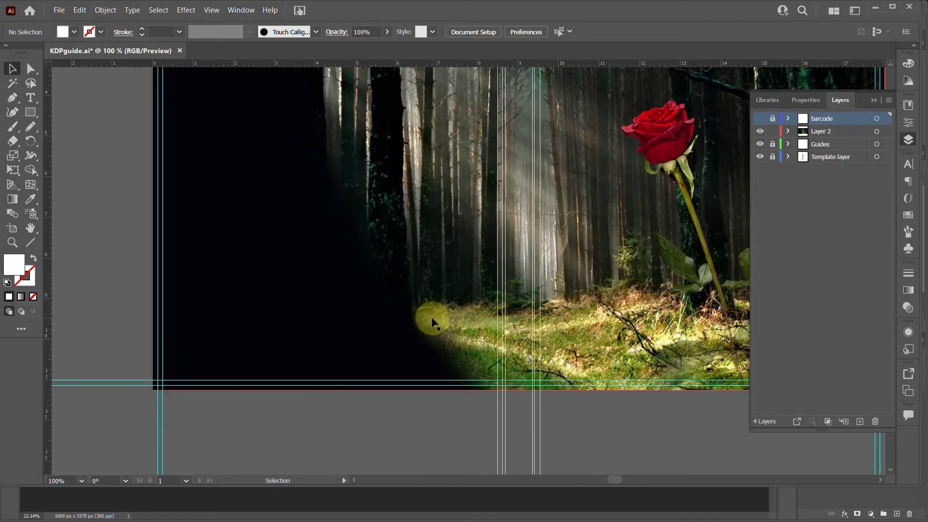
{"action": "scroll", "coordinate": [426, 317], "scroll_direction": "down", "scroll_amount": 1}
{"action": "scroll", "coordinate": [425, 317], "scroll_direction": "up", "scroll_amount": 1}
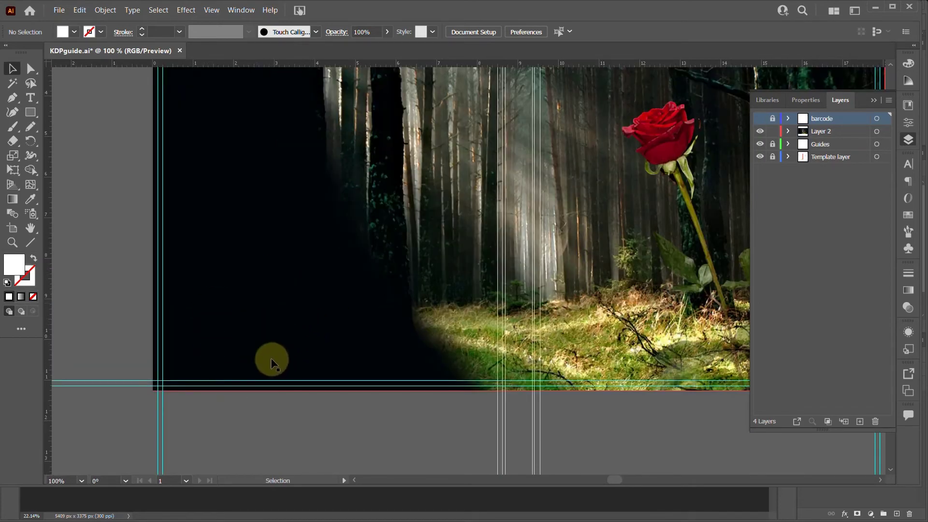
{"action": "scroll", "coordinate": [346, 218], "scroll_direction": "down", "scroll_amount": 1}
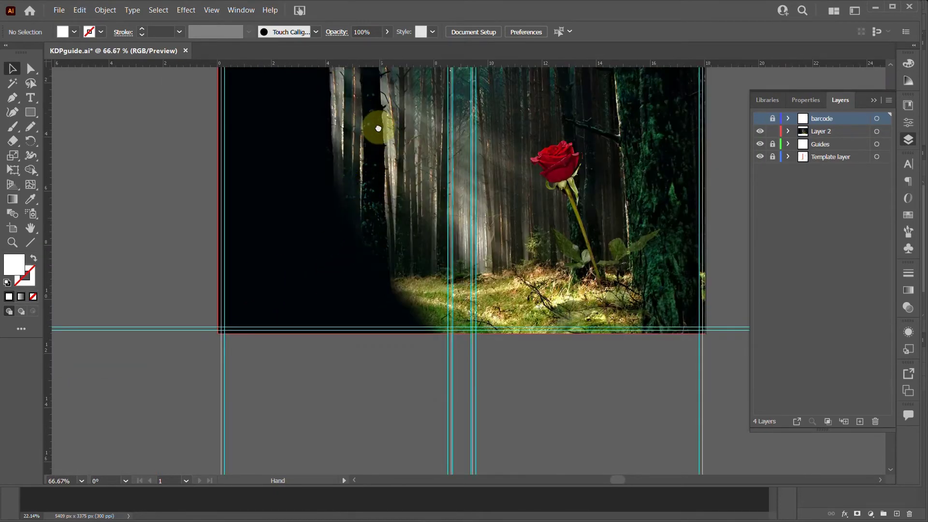
{"action": "left_click_drag", "start_coordinate": [377, 128], "coordinate": [362, 169]}
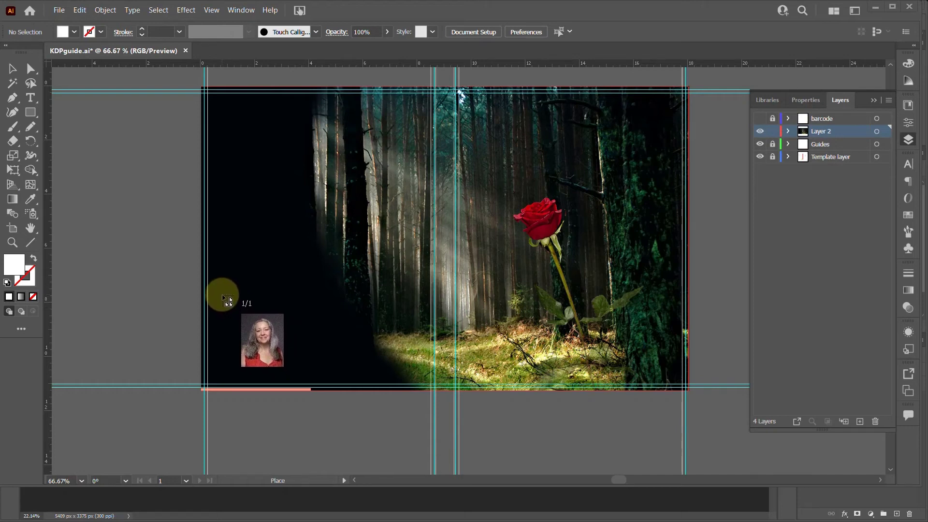
{"action": "left_click_drag", "start_coordinate": [223, 295], "coordinate": [316, 381]}
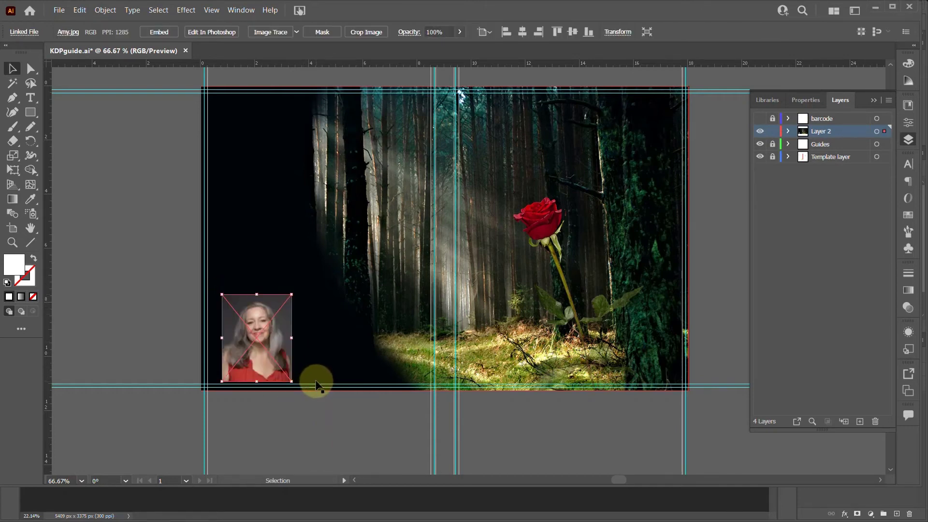
{"action": "left_click", "coordinate": [154, 35]}
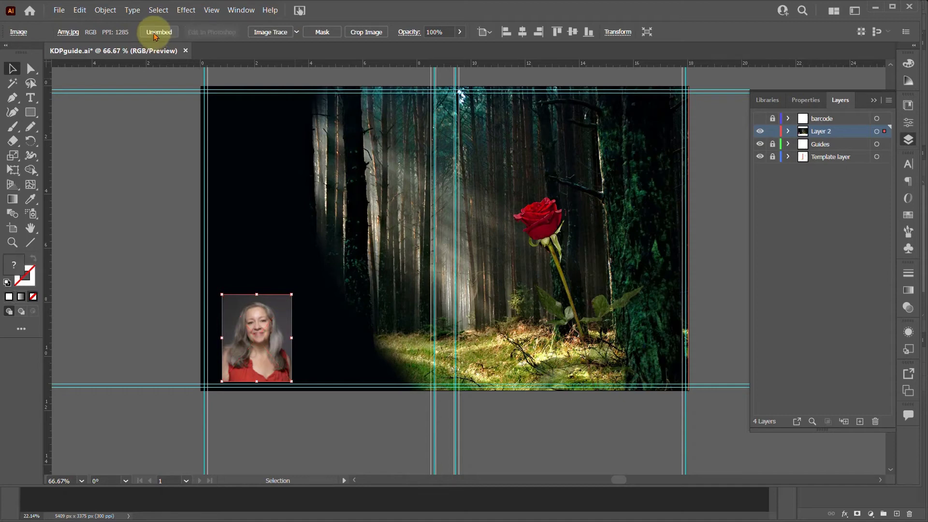
- Show the barcode layer and add an area-text block of placeholder text above the portrait on the back cover
{"action": "left_click", "coordinate": [760, 128]}
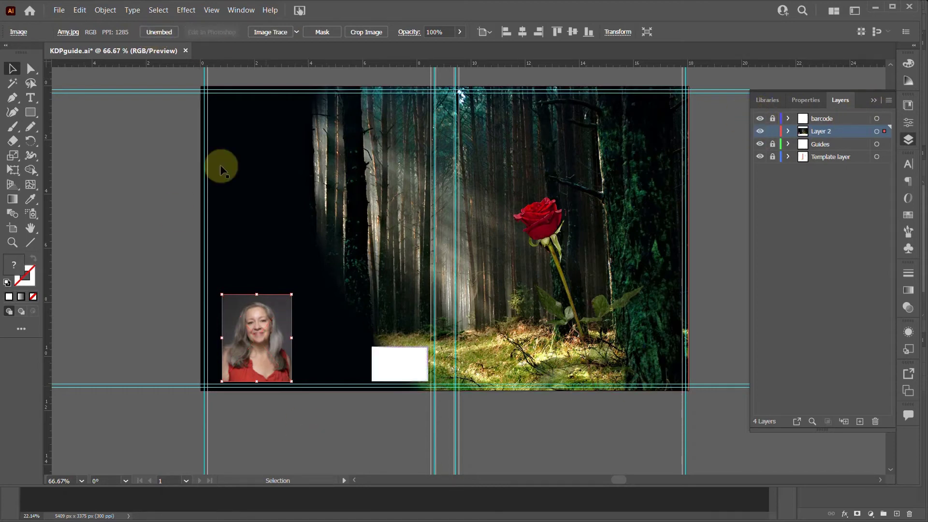
{"action": "left_click", "coordinate": [30, 99]}
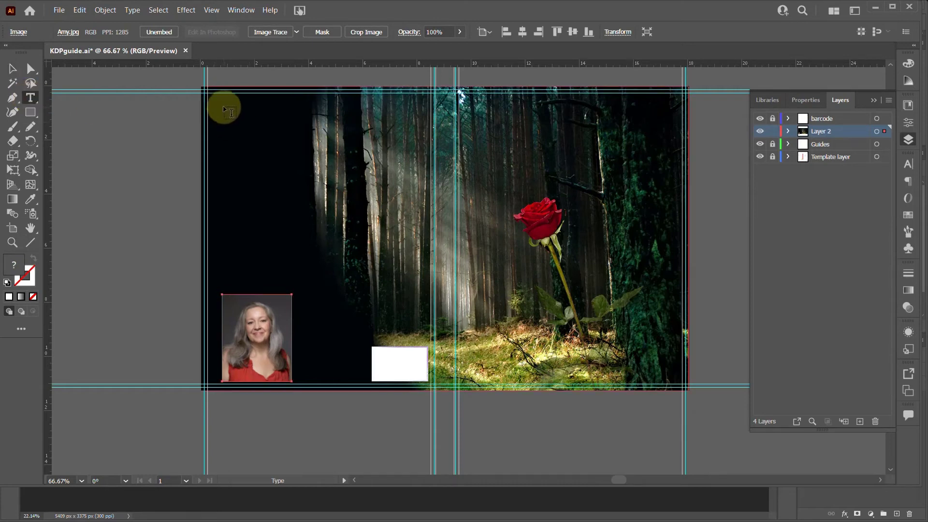
{"action": "left_click_drag", "start_coordinate": [216, 108], "coordinate": [357, 297]}
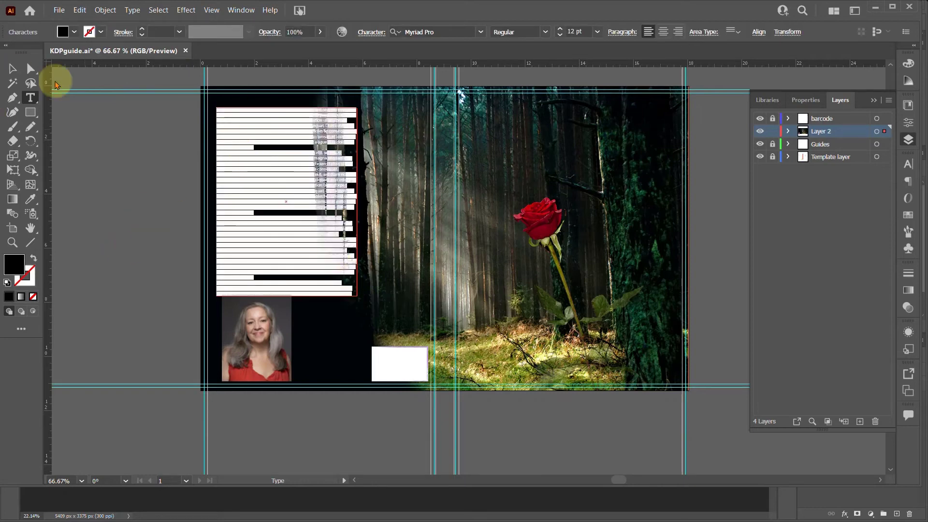
- Format the back-cover placeholder text in white Albertus Medium at 16 pt
{"action": "left_click", "coordinate": [12, 69]}
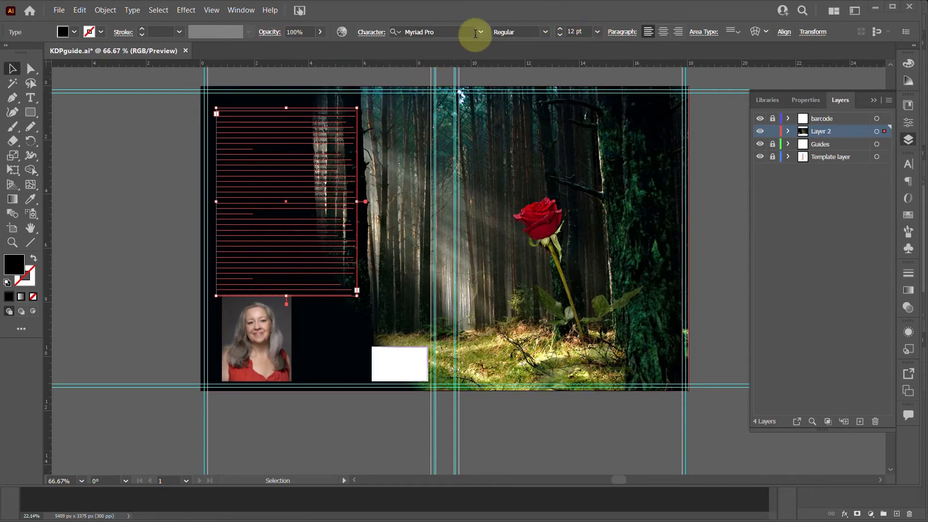
{"action": "left_click", "coordinate": [75, 36]}
{"action": "left_click", "coordinate": [75, 36]}
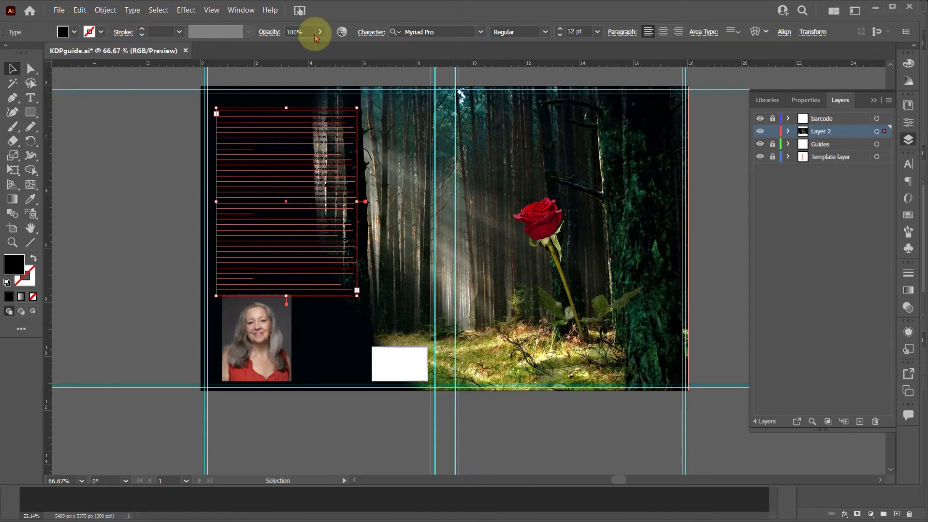
{"action": "left_click", "coordinate": [907, 67]}
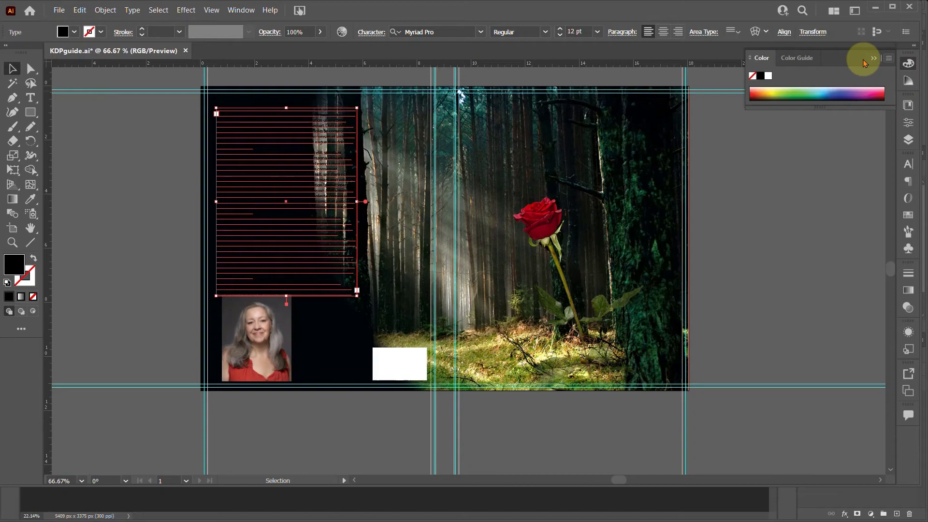
{"action": "left_click", "coordinate": [768, 76]}
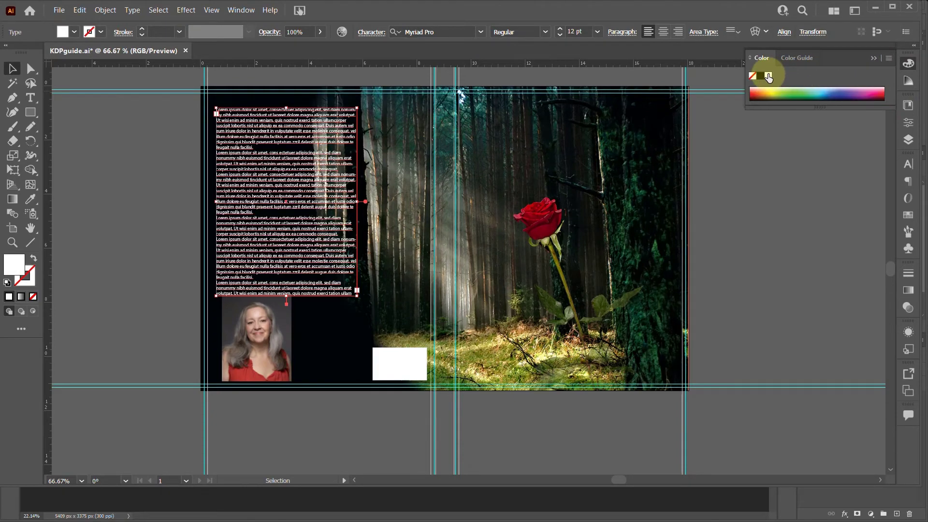
{"action": "left_click", "coordinate": [560, 29]}
{"action": "left_click", "coordinate": [559, 29]}
{"action": "left_click", "coordinate": [482, 32]}
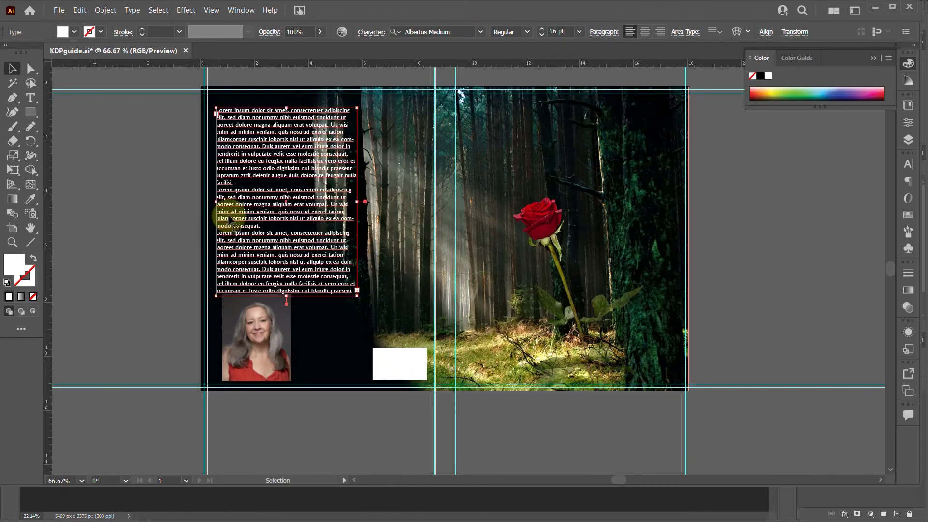
- Delete surplus passages from the placeholder text to shorten the back-cover blurb, keeping the text block selected as an object
{"action": "left_click_drag", "start_coordinate": [217, 188], "coordinate": [339, 285]}
{"action": "key", "text": "BackSpace"}
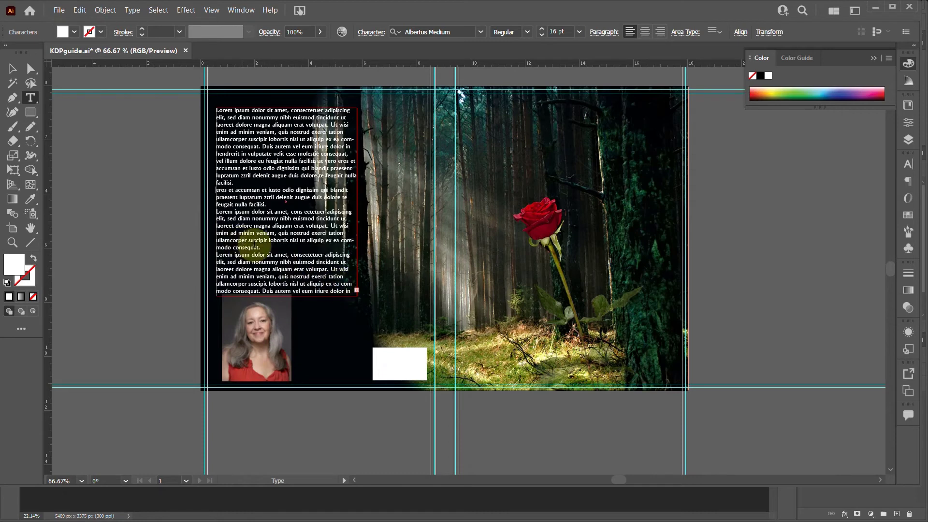
{"action": "left_click_drag", "start_coordinate": [348, 291], "coordinate": [216, 175]}
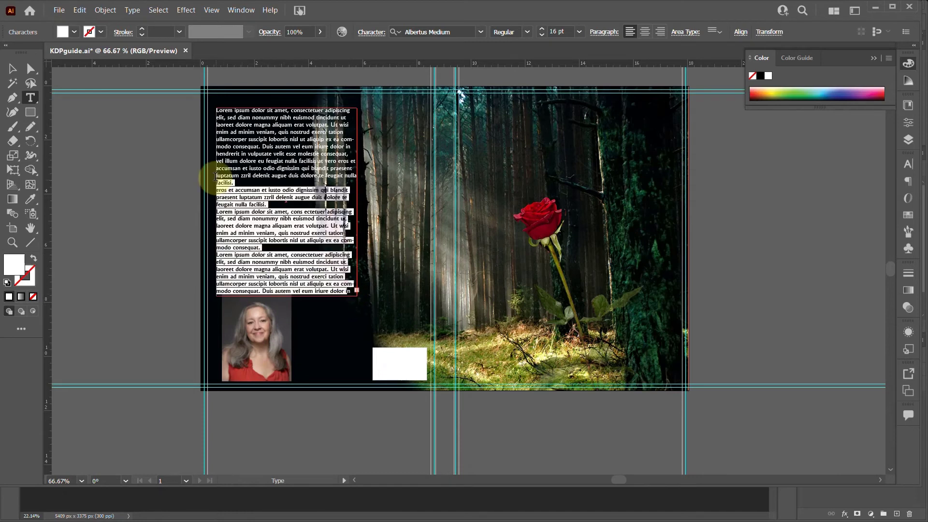
{"action": "key", "text": "BackSpace"}
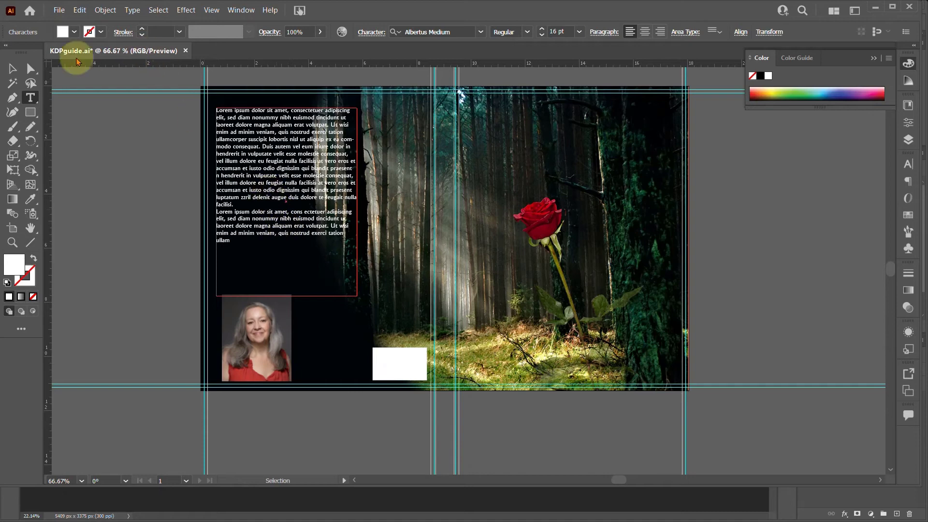
{"action": "left_click", "coordinate": [13, 69]}
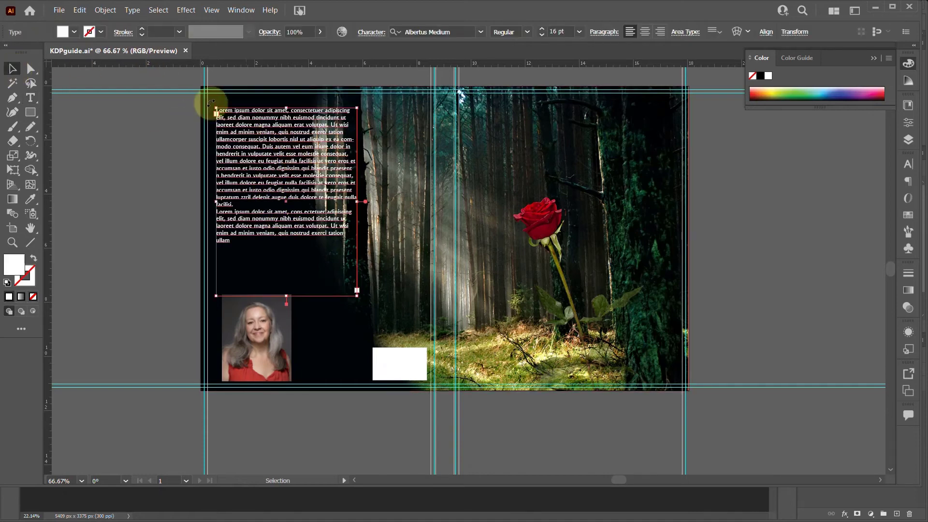
- Try a line of vertical type down the spine and select its characters
{"action": "left_click", "coordinate": [30, 98]}
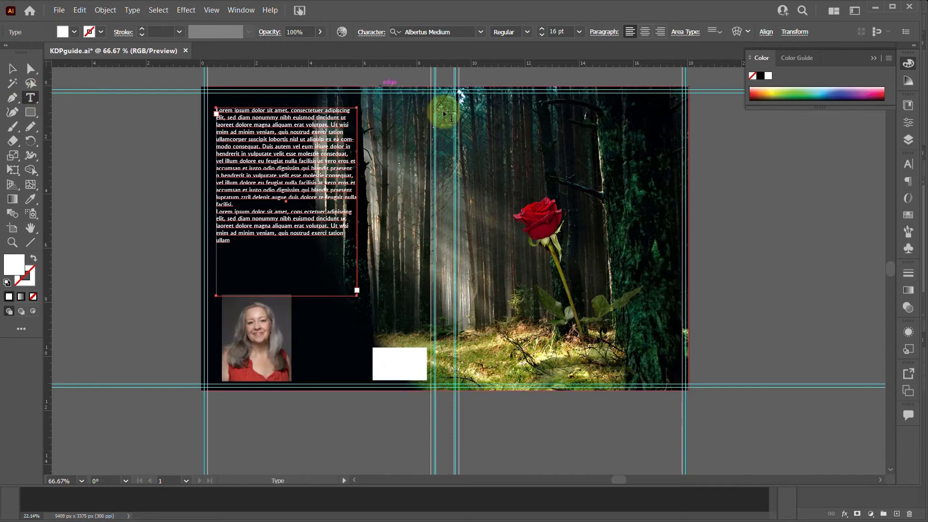
{"action": "left_click", "coordinate": [31, 101]}
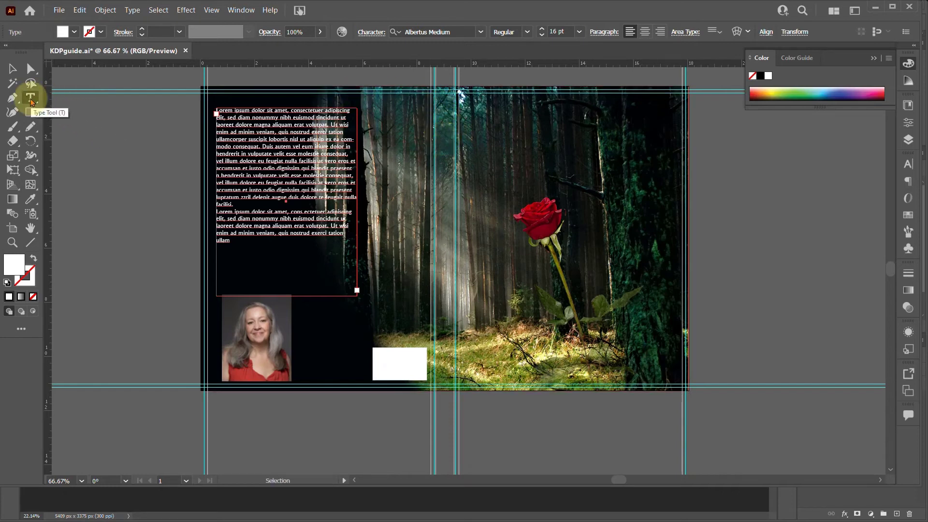
{"action": "left_click", "coordinate": [31, 100]}
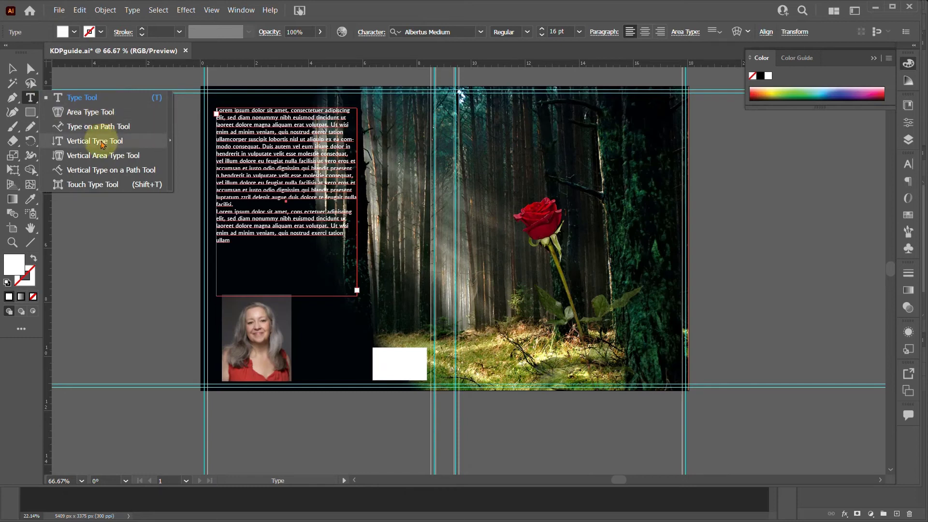
{"action": "left_click", "coordinate": [95, 141]}
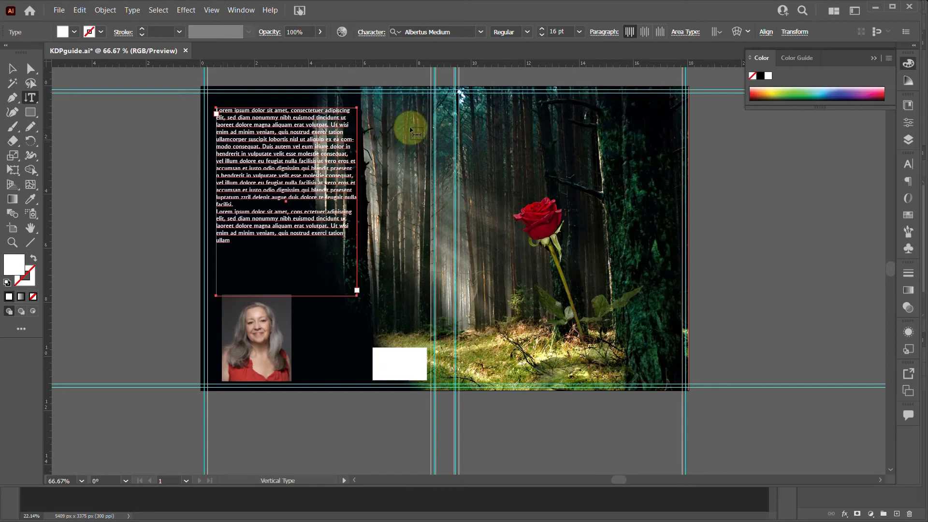
{"action": "left_click", "coordinate": [439, 101]}
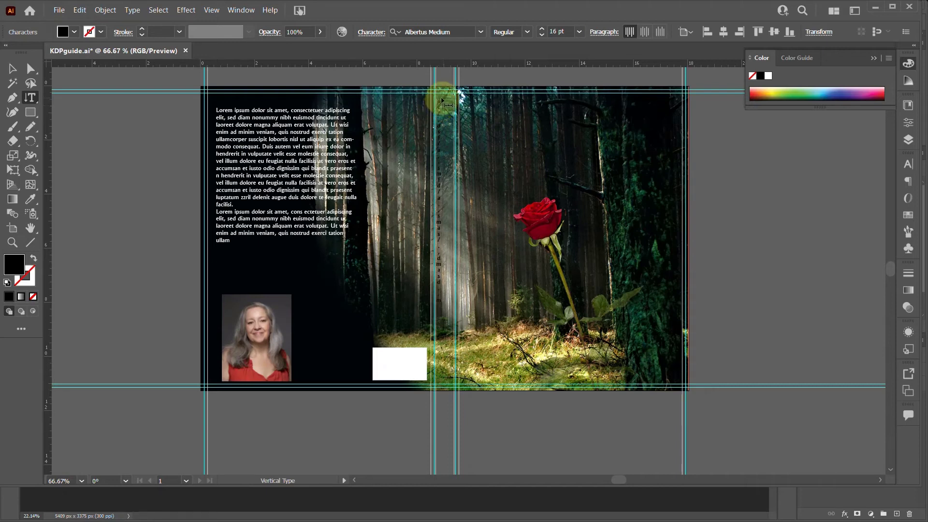
{"action": "left_click_drag", "start_coordinate": [441, 99], "coordinate": [476, 368]}
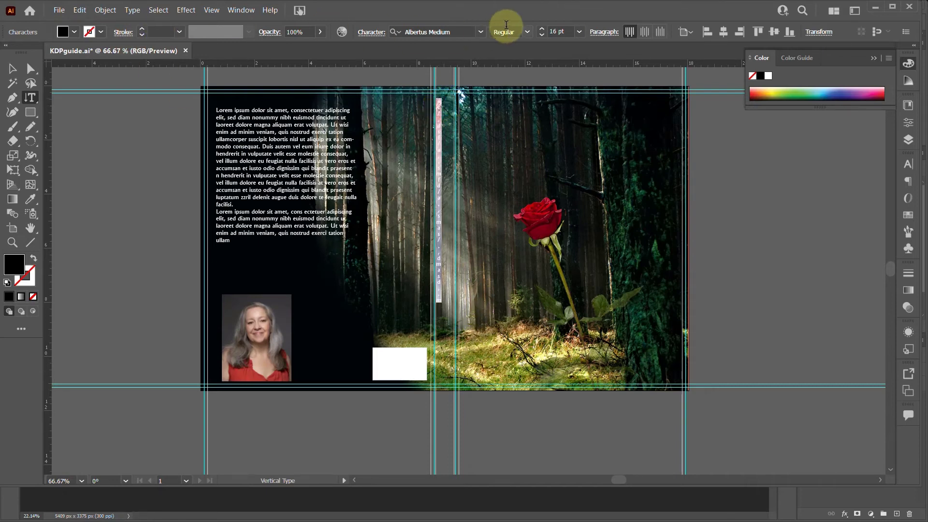
- Format the trial vertical spine text in white at 36 pt and then delete it
{"action": "left_click", "coordinate": [541, 29]}
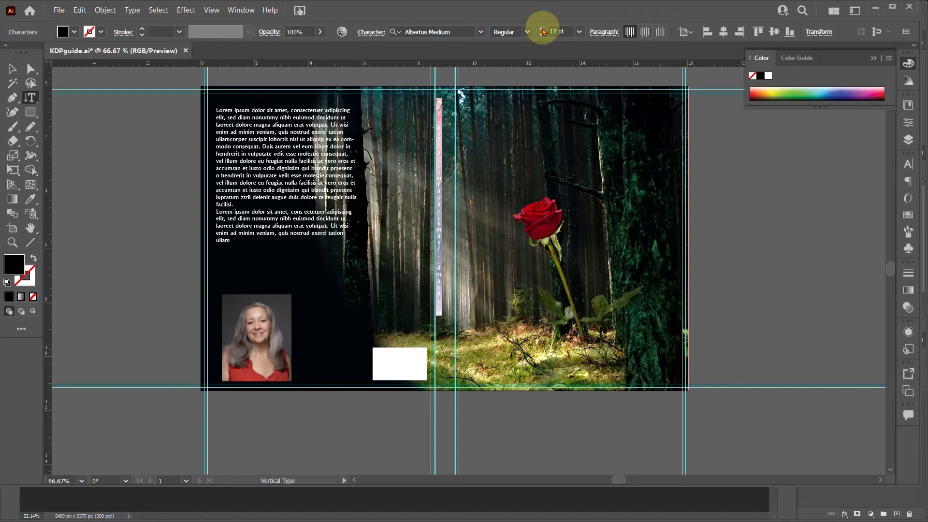
{"action": "left_click", "coordinate": [577, 32]}
{"action": "left_click", "coordinate": [598, 198]}
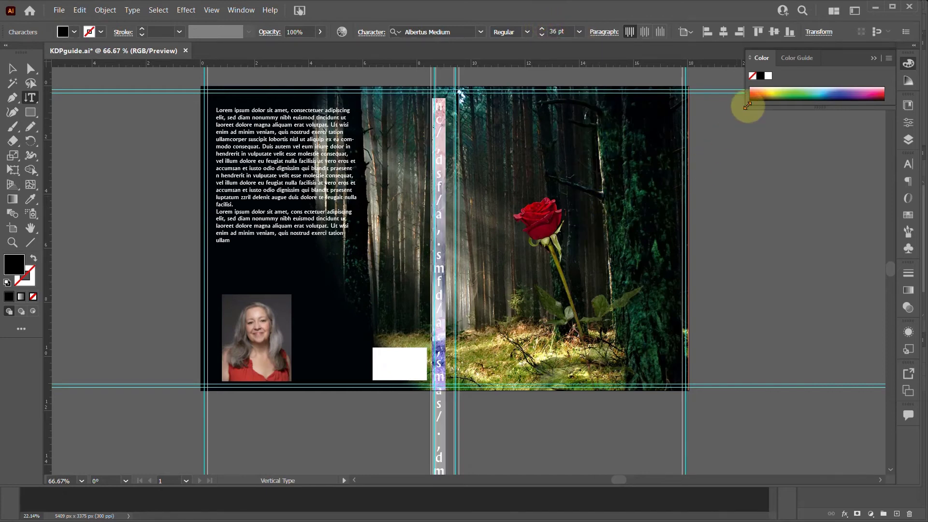
{"action": "left_click", "coordinate": [768, 77]}
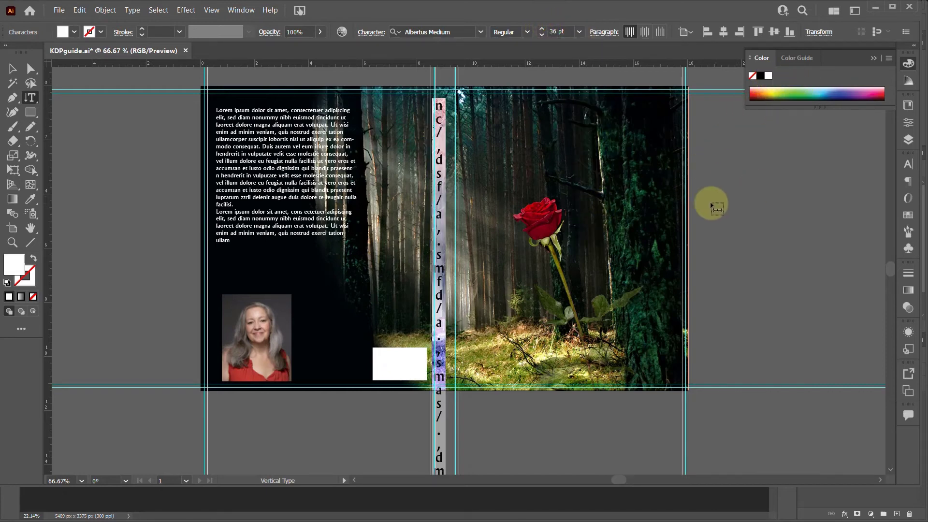
{"action": "left_click", "coordinate": [13, 71]}
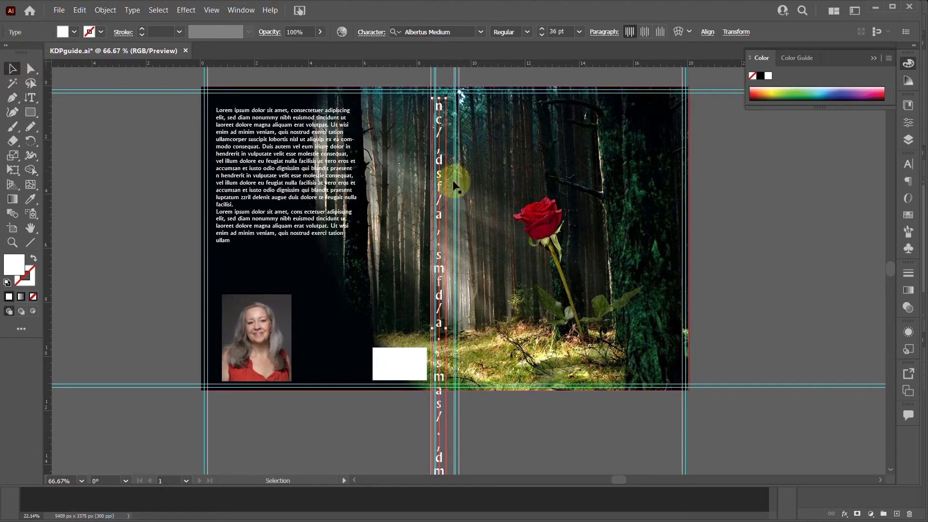
{"action": "key", "text": "Delete"}
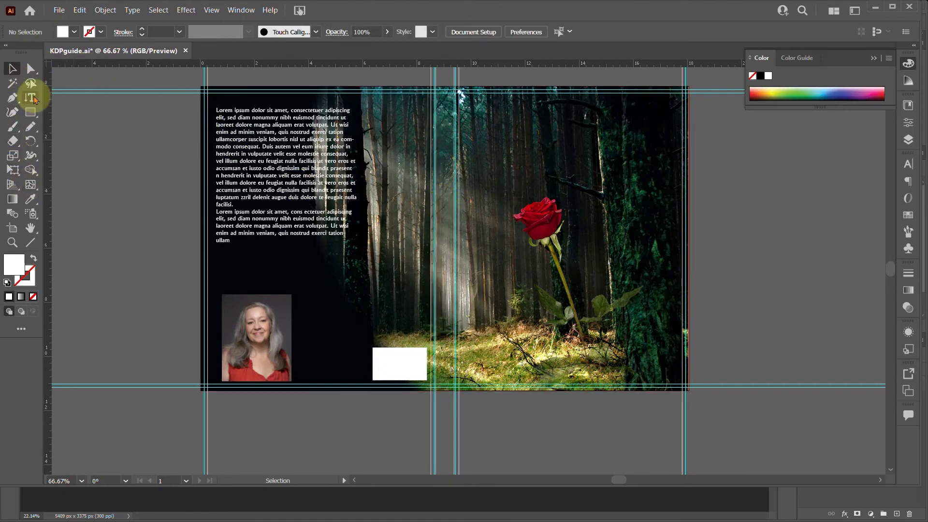
- Add white 36 pt horizontal area text across the front cover's upper edge with the author's surname, a wide gap and ROSE IN THE WOODS
{"action": "left_click_drag", "start_coordinate": [28, 100], "coordinate": [58, 95]}
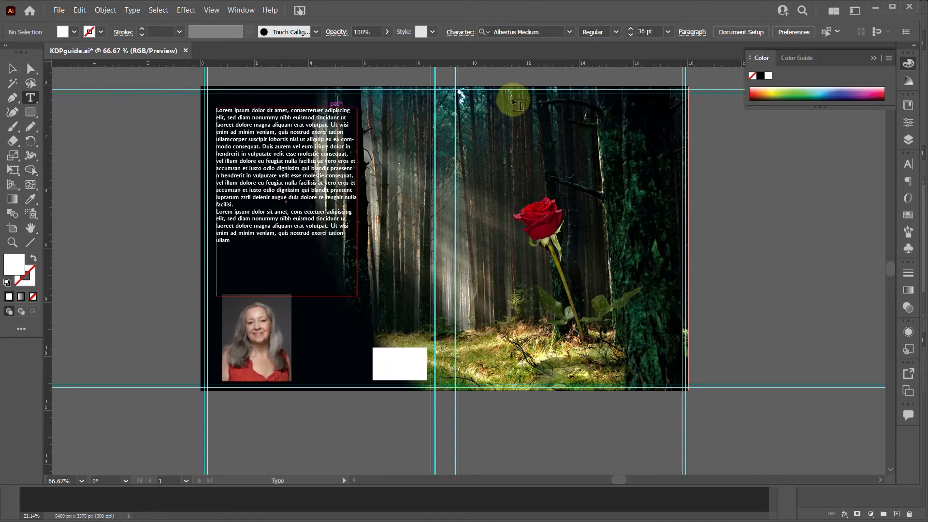
{"action": "left_click_drag", "start_coordinate": [467, 100], "coordinate": [806, 128]}
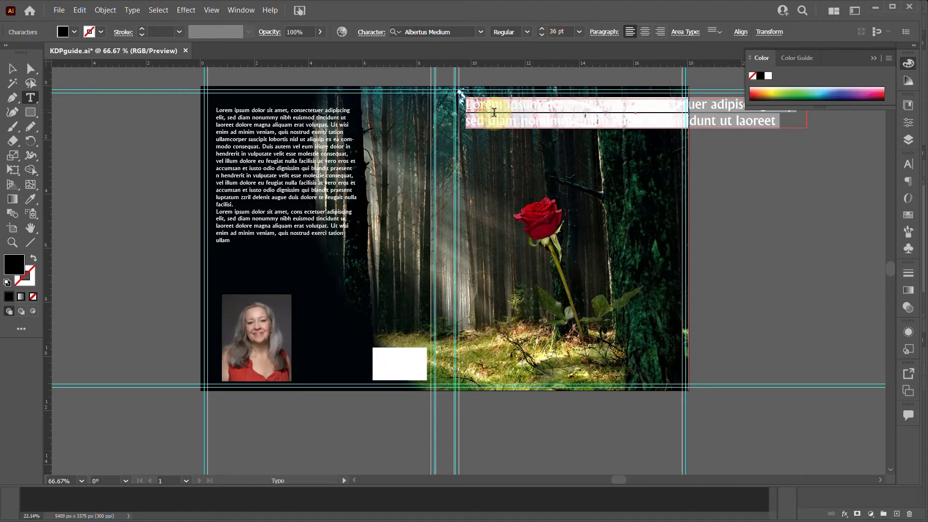
{"action": "left_click_drag", "start_coordinate": [472, 105], "coordinate": [803, 129]}
{"action": "left_click", "coordinate": [768, 77]}
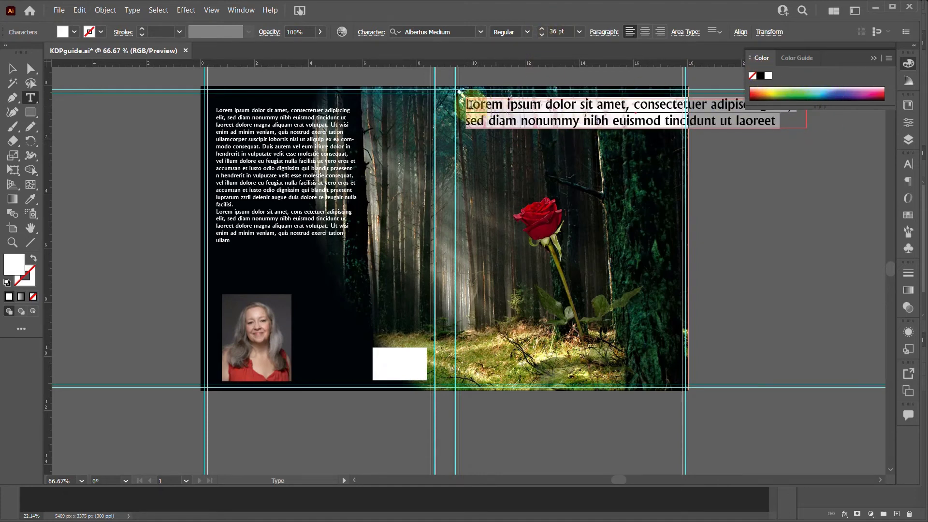
{"action": "left_click_drag", "start_coordinate": [468, 102], "coordinate": [783, 119]}
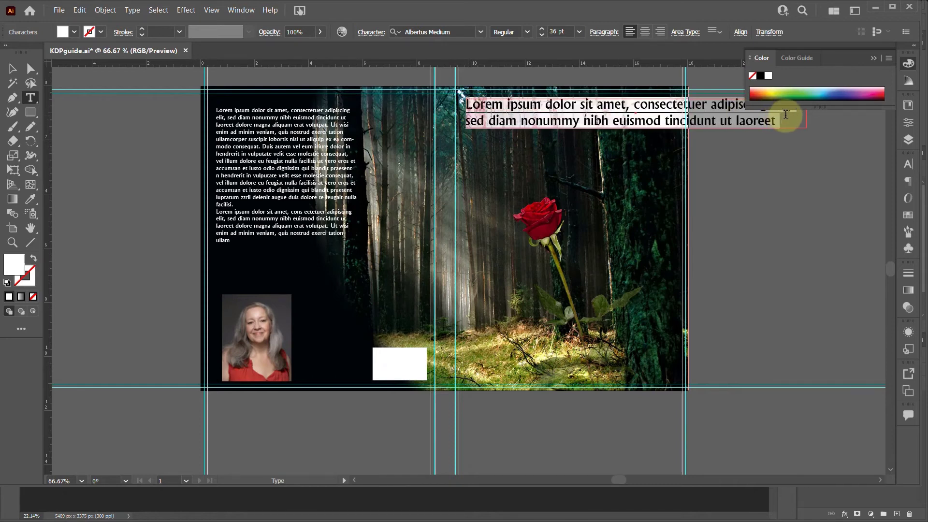
{"action": "type", "text": "ROBERTS ROSE IN THE WOODS"}
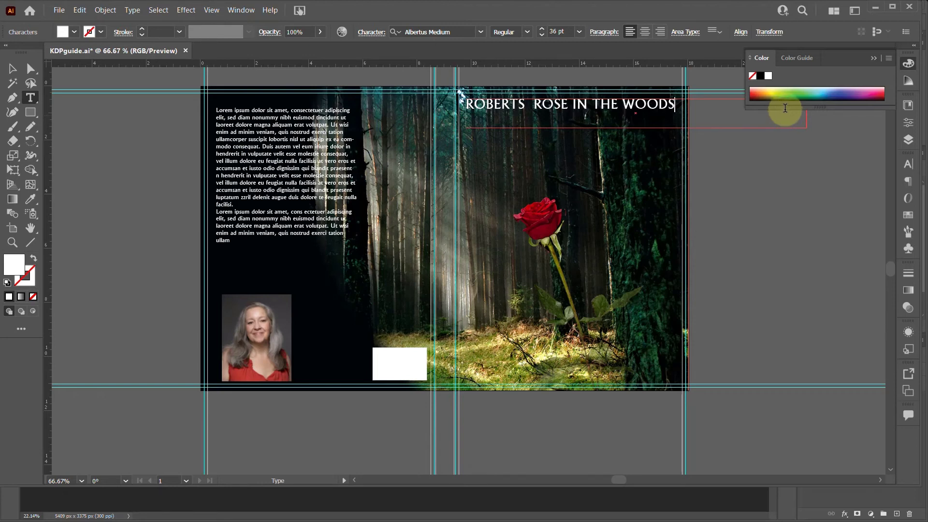
{"action": "left_click", "coordinate": [533, 103]}
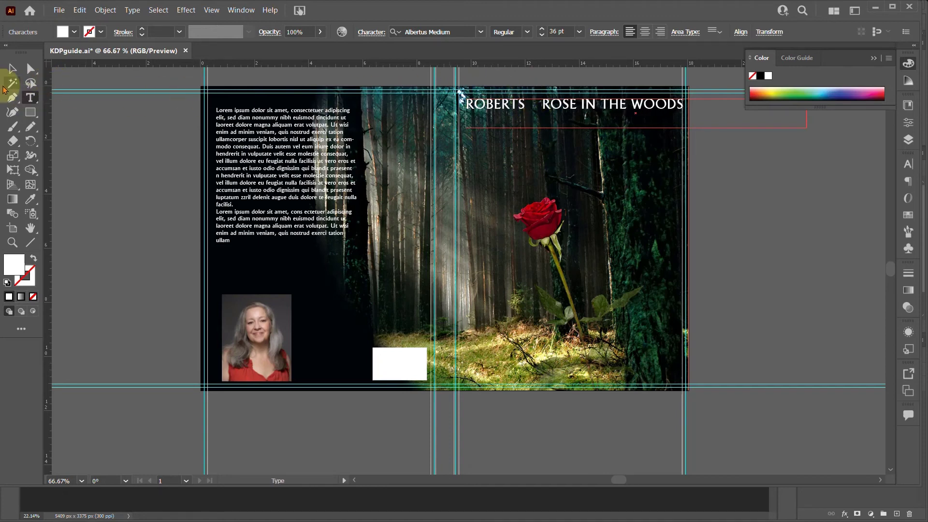
- Reduce the title text frame to a single line about 0.54 in high
{"action": "left_click", "coordinate": [12, 70]}
{"action": "left_click", "coordinate": [635, 128]}
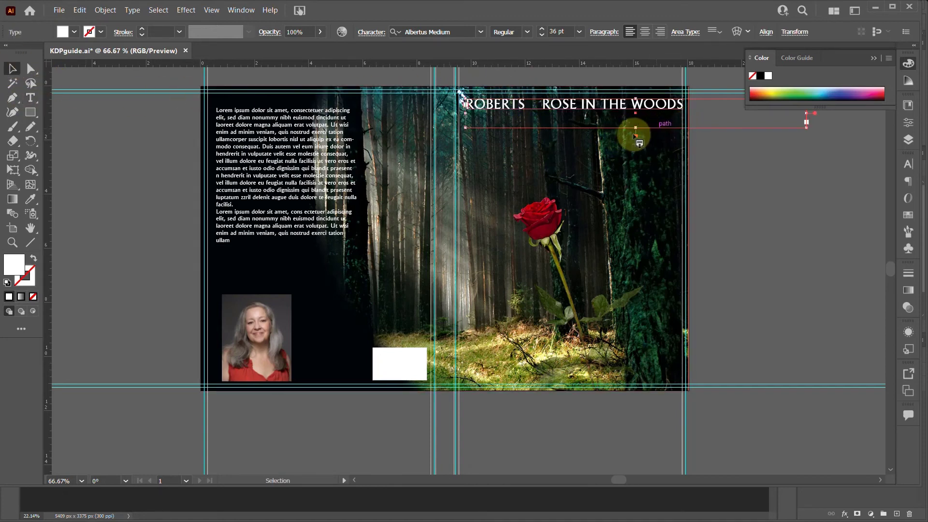
{"action": "left_click_drag", "start_coordinate": [636, 127], "coordinate": [538, 114]}
- Rotate the author and title text frame to 270°
{"action": "left_click", "coordinate": [244, 9]}
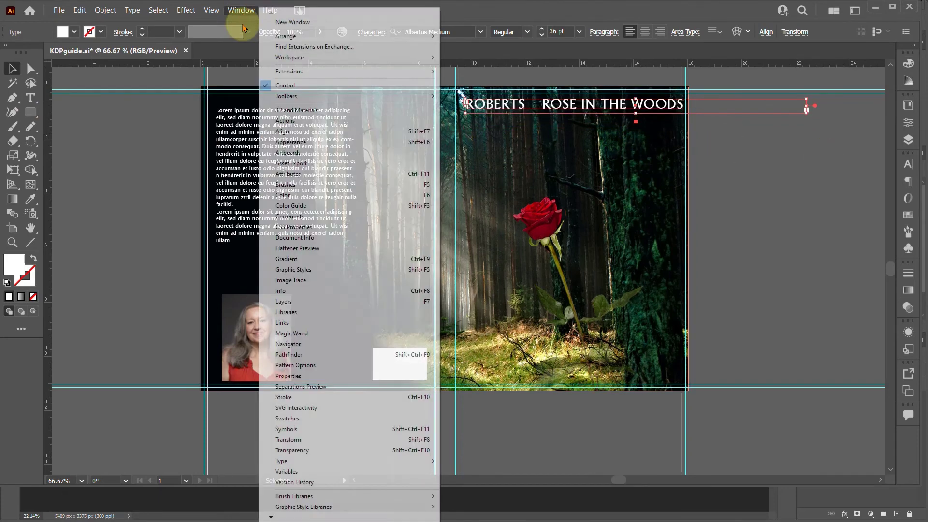
{"action": "left_click", "coordinate": [348, 376]}
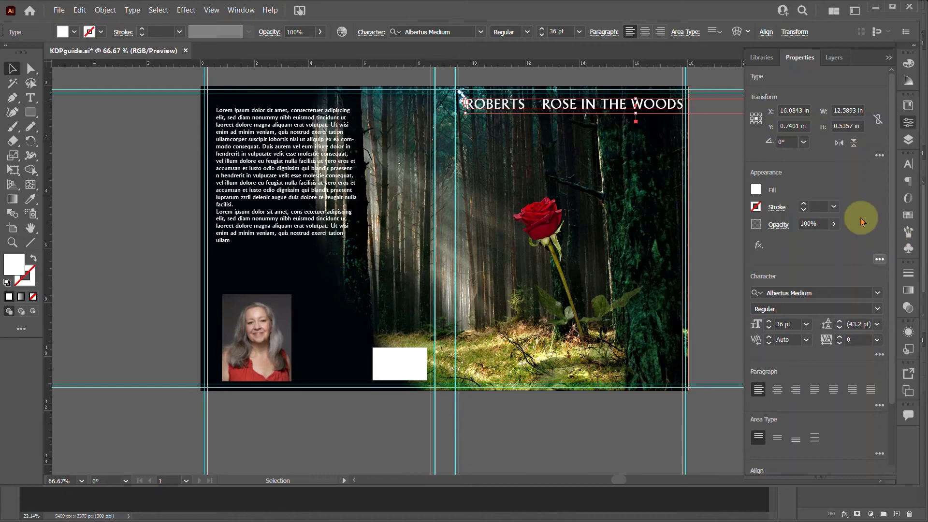
{"action": "left_click", "coordinate": [805, 145]}
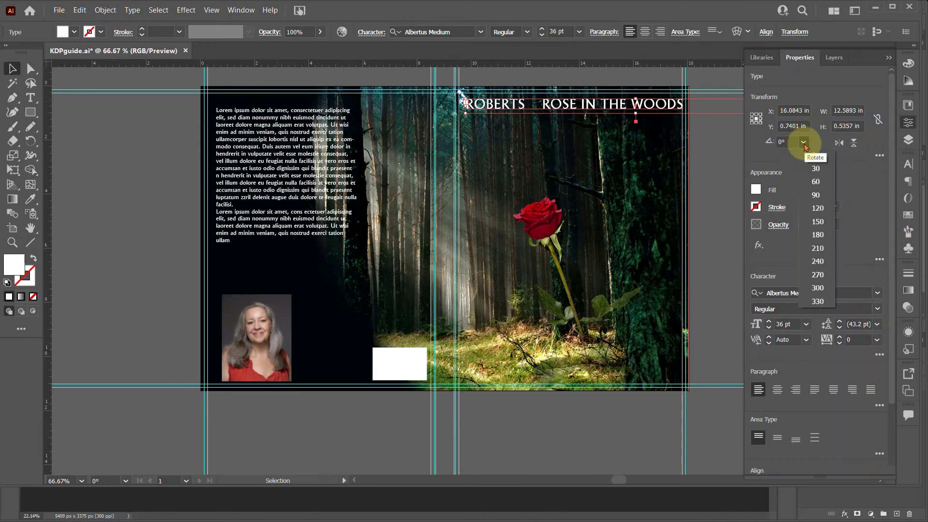
{"action": "left_click", "coordinate": [785, 141]}
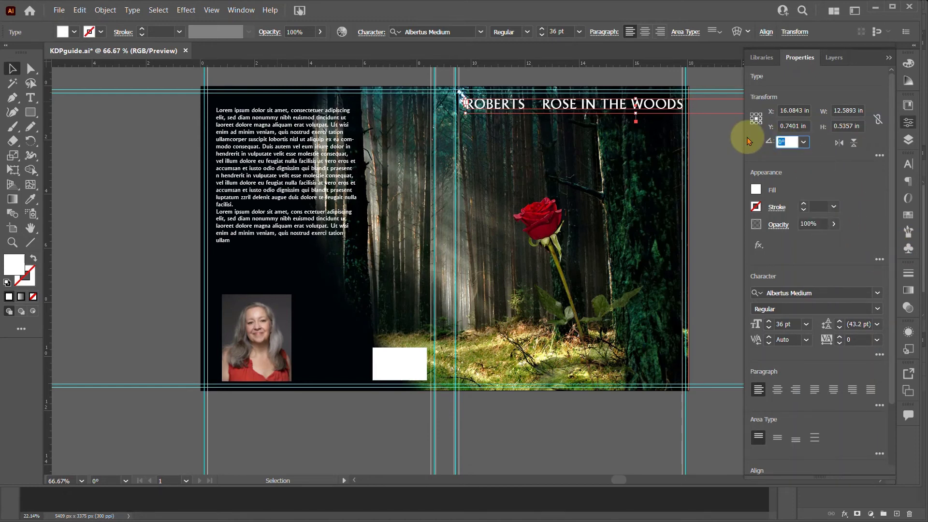
{"action": "key", "text": "Return"}
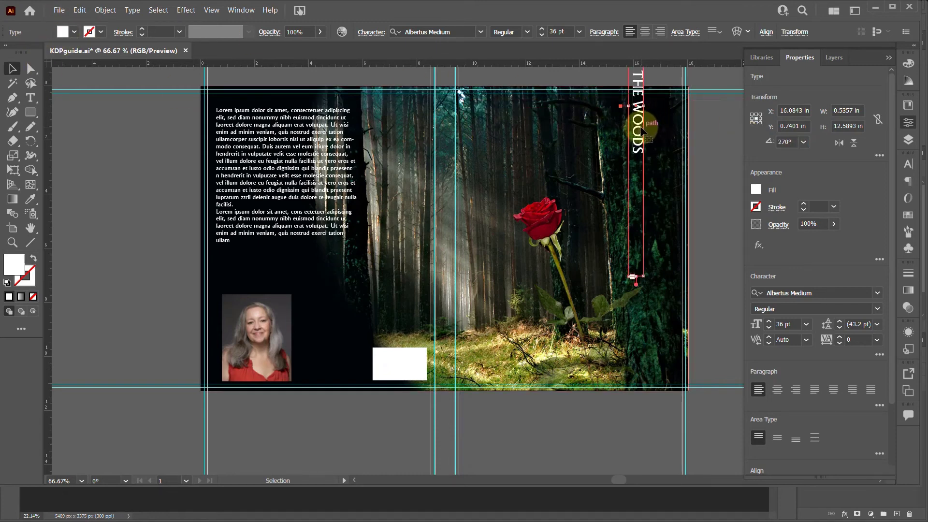
- Move the rotated author and title text onto the spine, centring it between the spine guides at about X 8.97 in
{"action": "left_click_drag", "start_coordinate": [641, 130], "coordinate": [445, 286]}
{"action": "scroll", "coordinate": [460, 189], "scroll_direction": "up", "scroll_amount": 2}
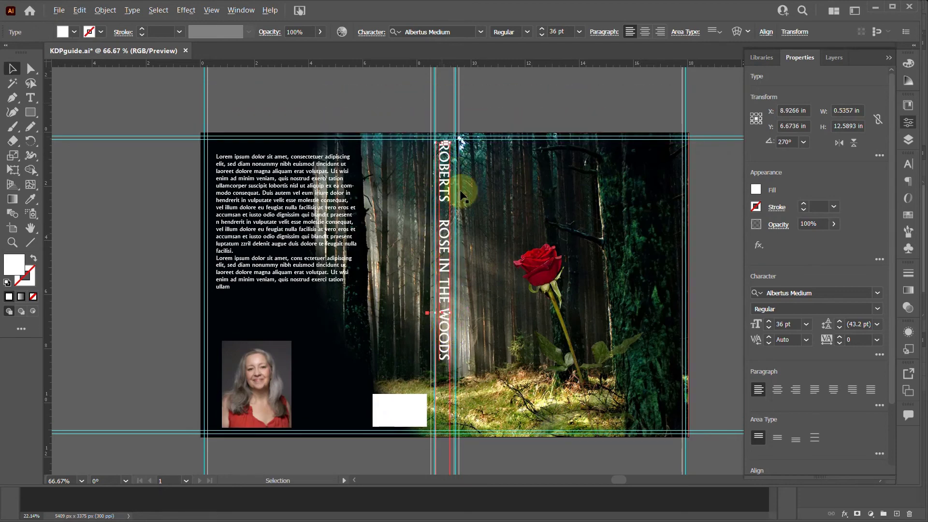
{"action": "scroll", "coordinate": [445, 211], "scroll_direction": "up", "scroll_amount": 9}
{"action": "scroll", "coordinate": [529, 108], "scroll_direction": "down", "scroll_amount": 4}
{"action": "key", "text": "space"}
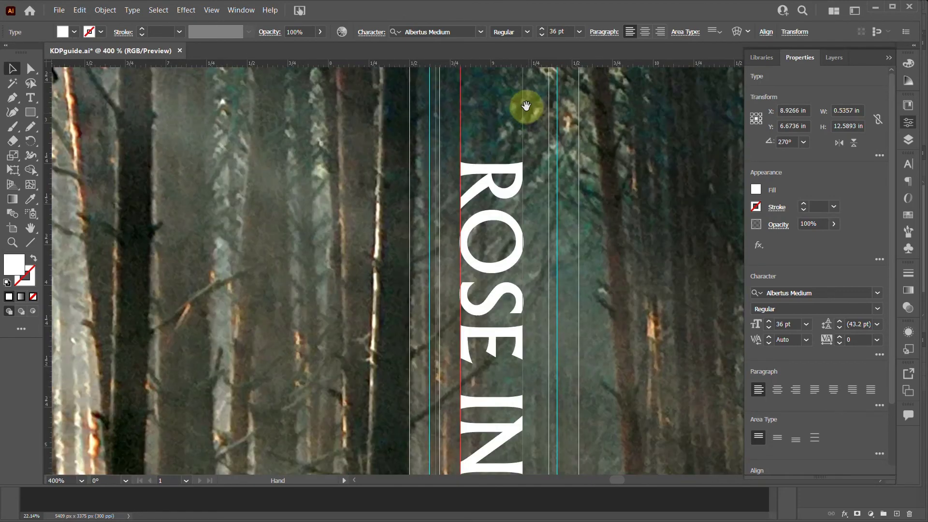
{"action": "left_click_drag", "start_coordinate": [527, 106], "coordinate": [387, 344]}
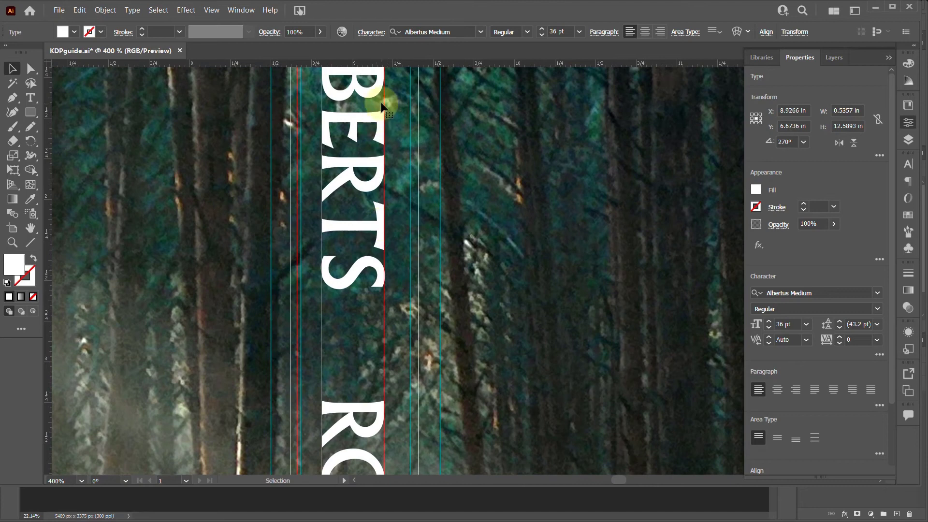
{"action": "left_click_drag", "start_coordinate": [381, 104], "coordinate": [410, 104]}
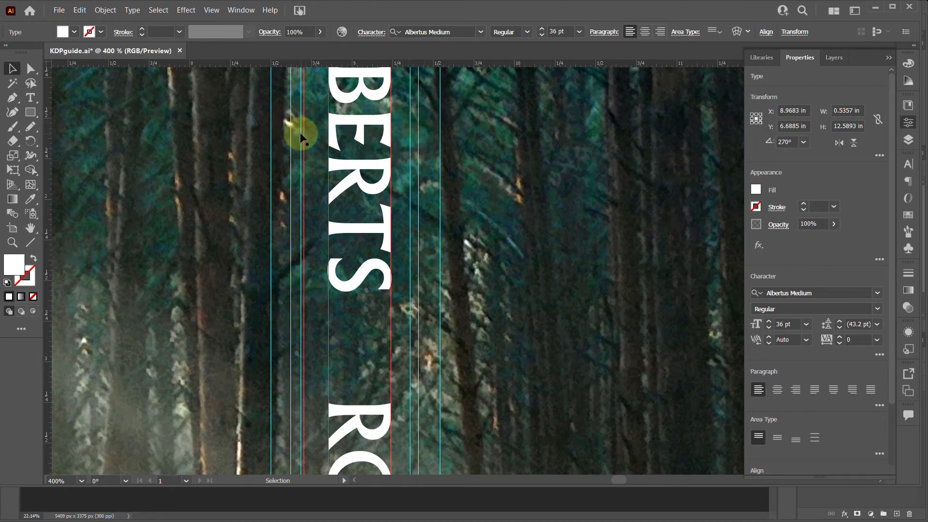
- Toggle Layer 2's visibility to compare the spine text's position with the template's spine margins
{"action": "left_click", "coordinate": [888, 58]}
{"action": "left_click", "coordinate": [908, 139]}
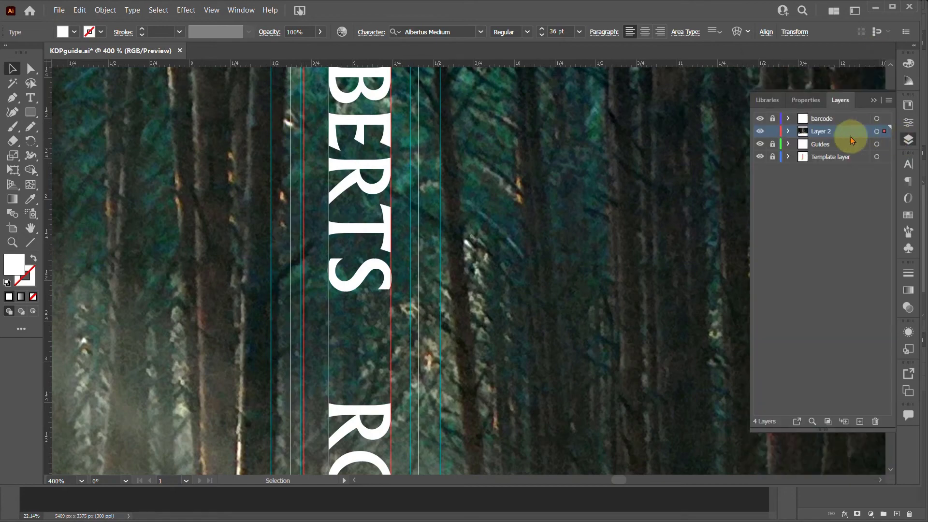
{"action": "left_click", "coordinate": [760, 132]}
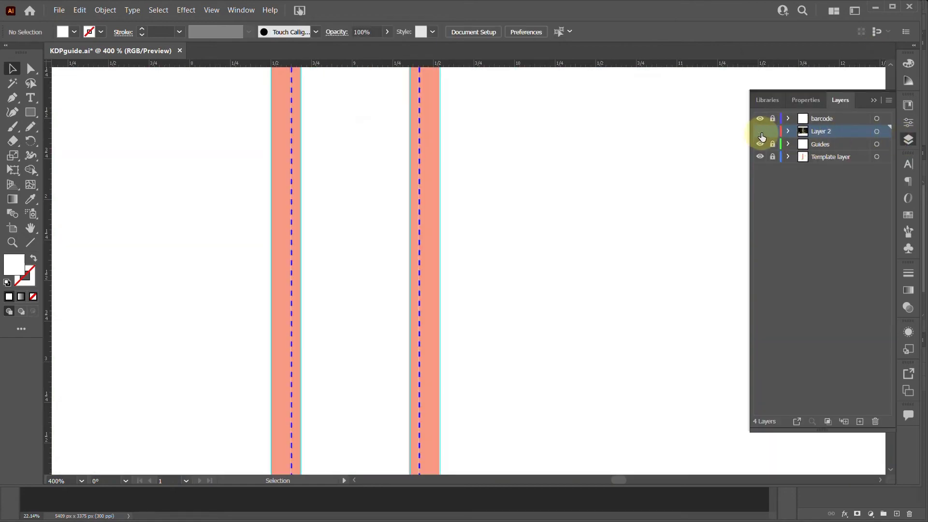
{"action": "left_click", "coordinate": [761, 136]}
{"action": "left_click", "coordinate": [761, 136]}
{"action": "left_click", "coordinate": [760, 131]}
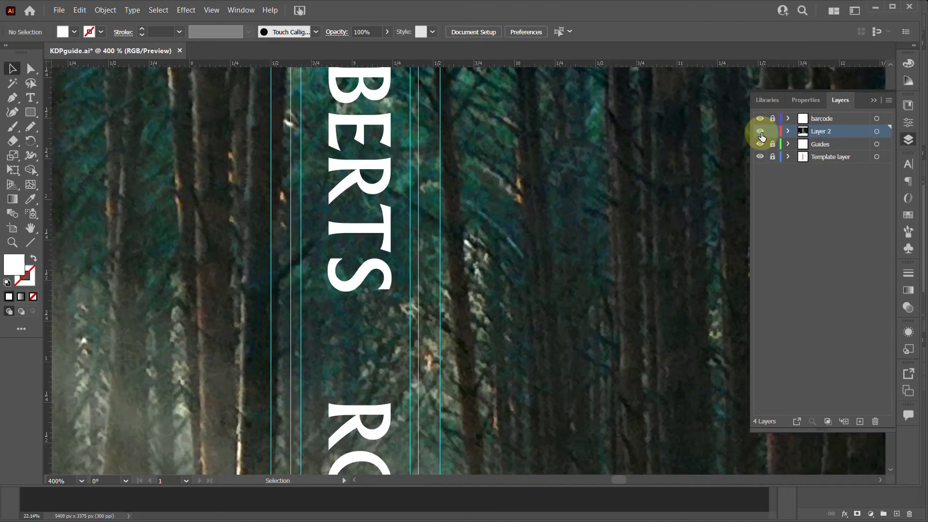
{"action": "left_click", "coordinate": [761, 133]}
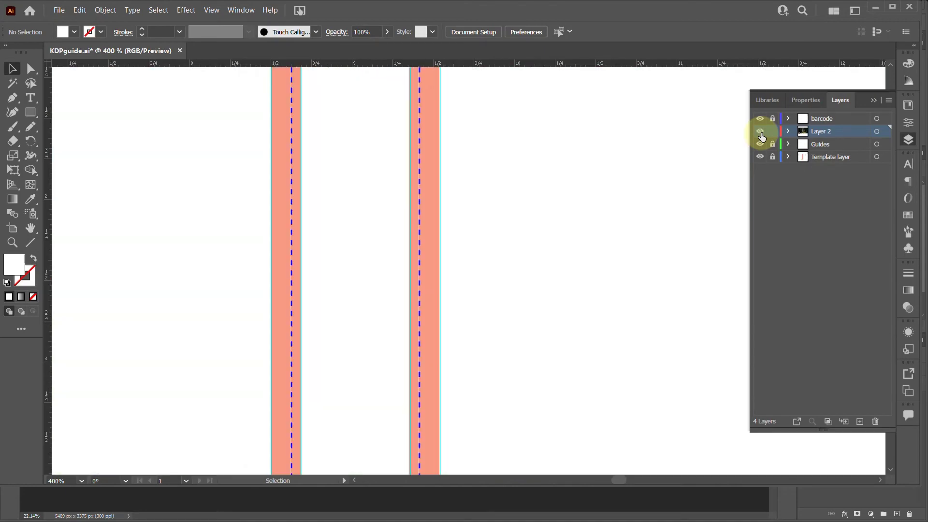
{"action": "left_click", "coordinate": [761, 133]}
{"action": "left_click", "coordinate": [760, 132]}
{"action": "left_click", "coordinate": [761, 132]}
{"action": "left_click", "coordinate": [760, 132]}
{"action": "left_click", "coordinate": [761, 134]}
- Shift the author and title text further down the spine, keeping it between the spine guides
{"action": "scroll", "coordinate": [240, 274], "scroll_direction": "down", "scroll_amount": 2}
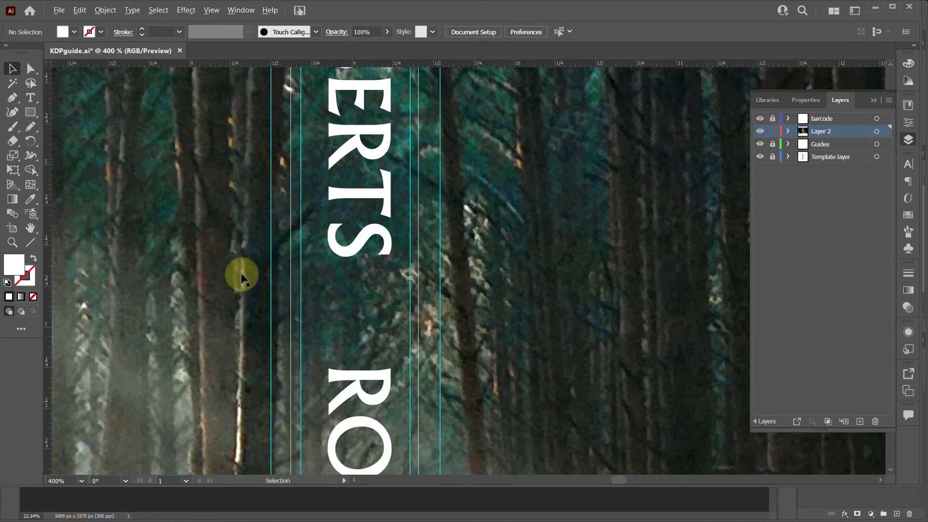
{"action": "scroll", "coordinate": [239, 272], "scroll_direction": "down", "scroll_amount": 12}
{"action": "scroll", "coordinate": [236, 273], "scroll_direction": "up", "scroll_amount": 3}
{"action": "scroll", "coordinate": [346, 256], "scroll_direction": "up", "scroll_amount": 3}
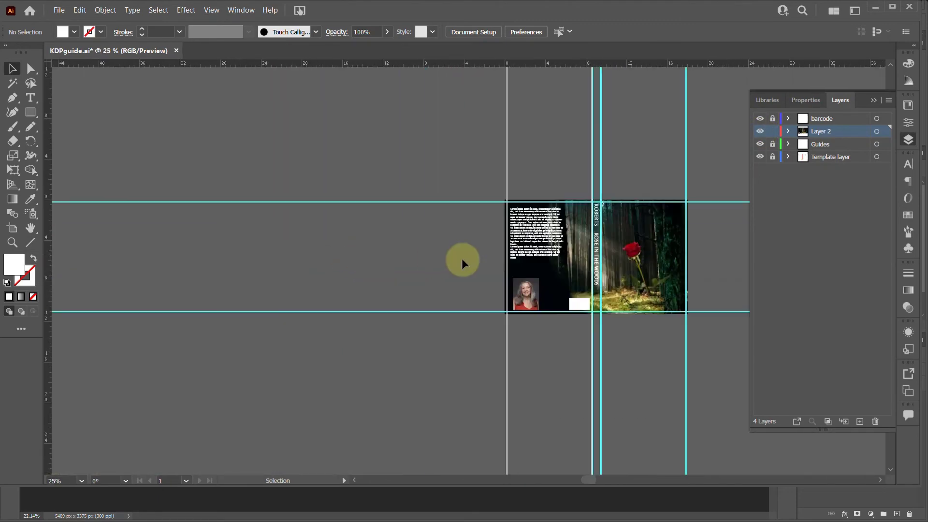
{"action": "left_click_drag", "start_coordinate": [654, 137], "coordinate": [450, 141]}
{"action": "scroll", "coordinate": [391, 304], "scroll_direction": "up", "scroll_amount": 2}
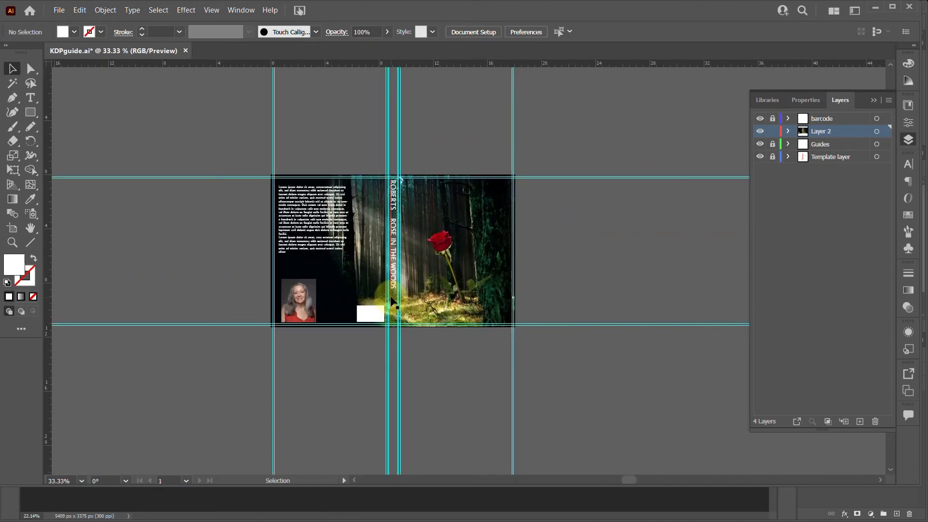
{"action": "mouse_move", "coordinate": [393, 268]}
{"action": "left_mouse_down"}
{"action": "mouse_move", "coordinate": [395, 252]}
{"action": "mouse_move", "coordinate": [393, 262]}
{"action": "left_mouse_up"}
{"action": "left_click_drag", "start_coordinate": [399, 251], "coordinate": [398, 250]}
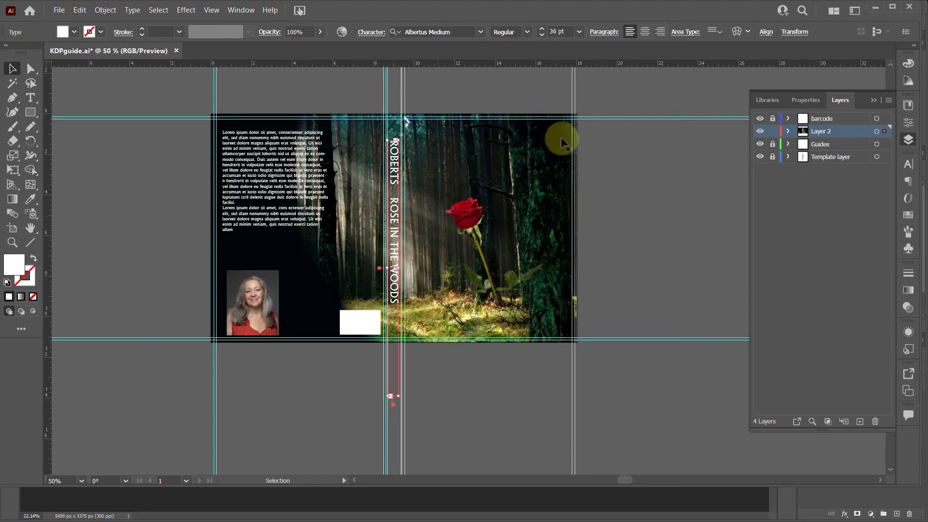
- Add the title text ROAE to the upper front cover and enlarge it to about 166 pt, placing it above the rose
{"action": "left_click", "coordinate": [31, 98]}
{"action": "left_click", "coordinate": [451, 141]}
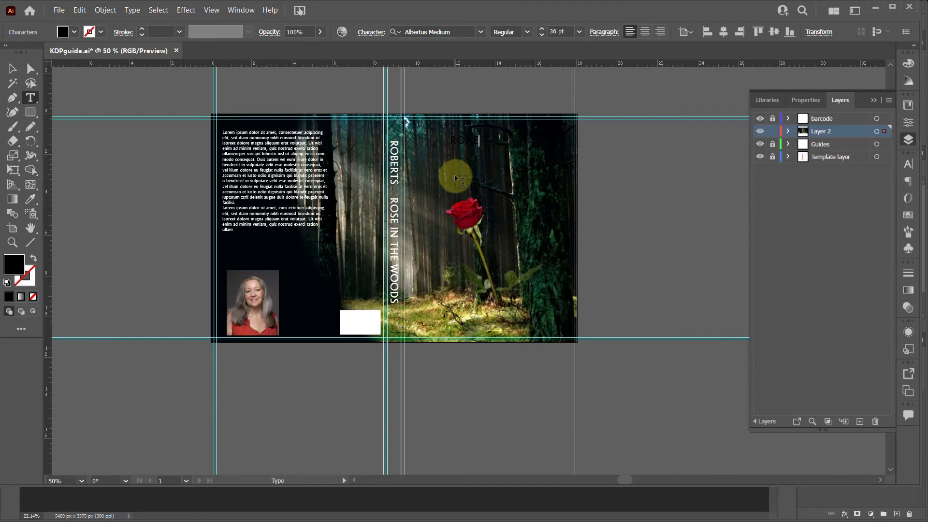
{"action": "left_click", "coordinate": [12, 69]}
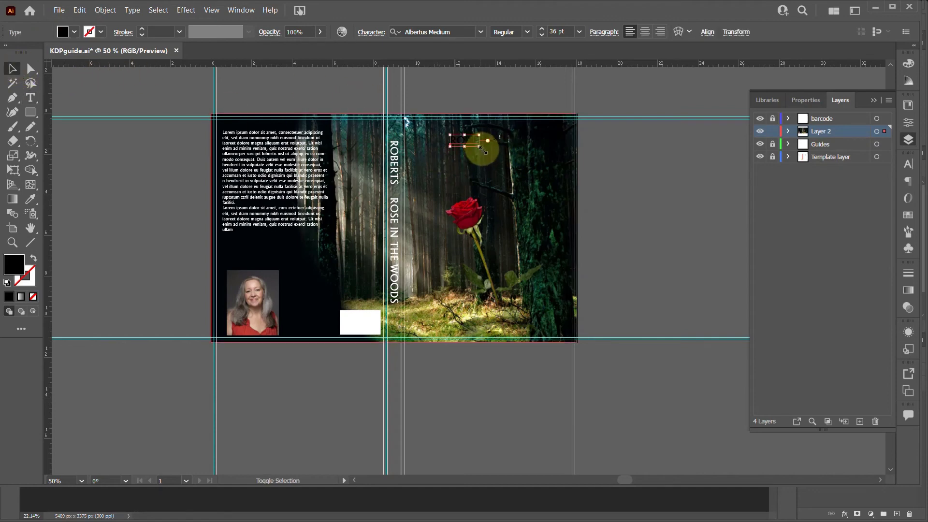
{"action": "left_click_drag", "start_coordinate": [482, 149], "coordinate": [582, 188]}
{"action": "left_click_drag", "start_coordinate": [535, 162], "coordinate": [509, 168]}
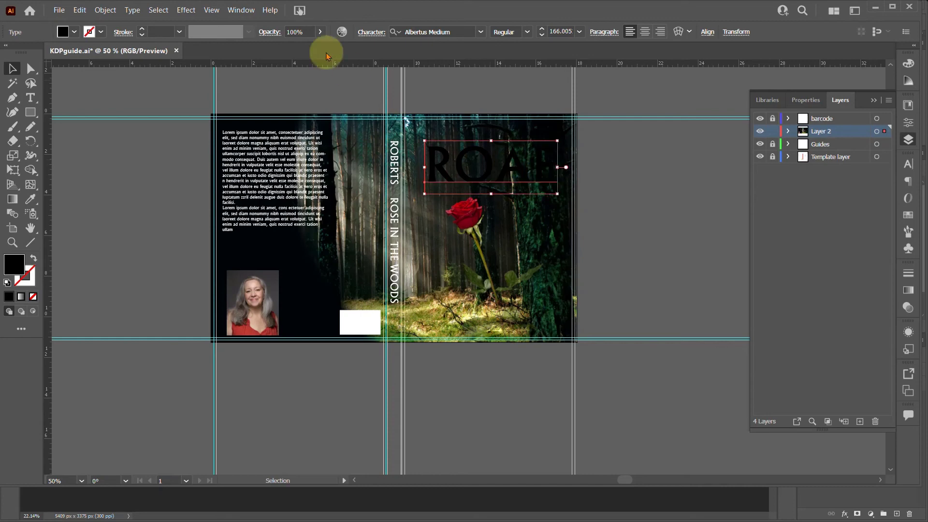
- Fill the front-cover title with white and correct its spelling to ROSE
{"action": "left_click", "coordinate": [908, 66]}
{"action": "left_click", "coordinate": [769, 76]}
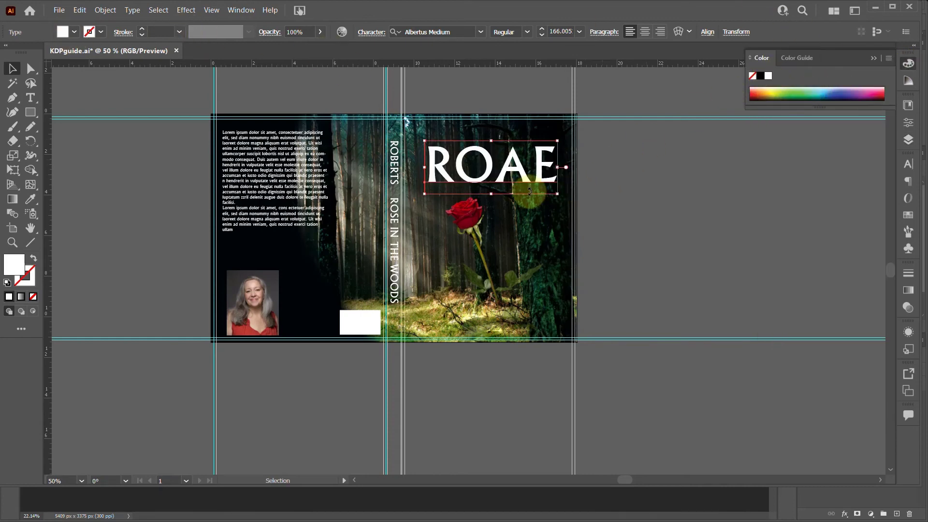
{"action": "left_click", "coordinate": [30, 97]}
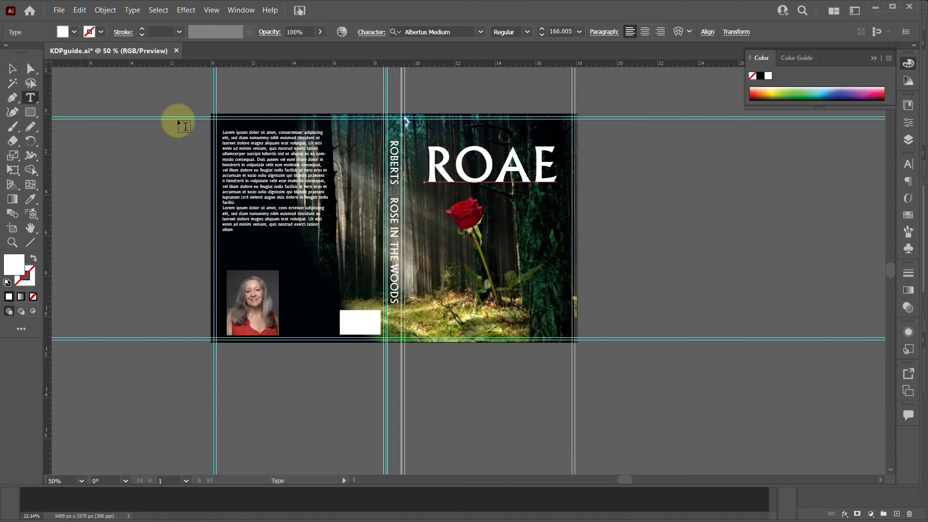
{"action": "left_click_drag", "start_coordinate": [494, 165], "coordinate": [525, 163]}
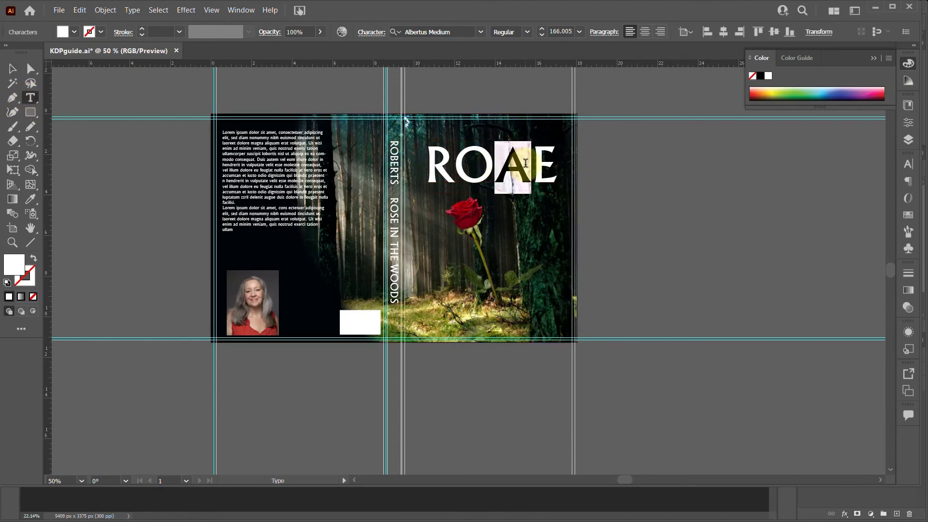
{"action": "type", "text": "S"}
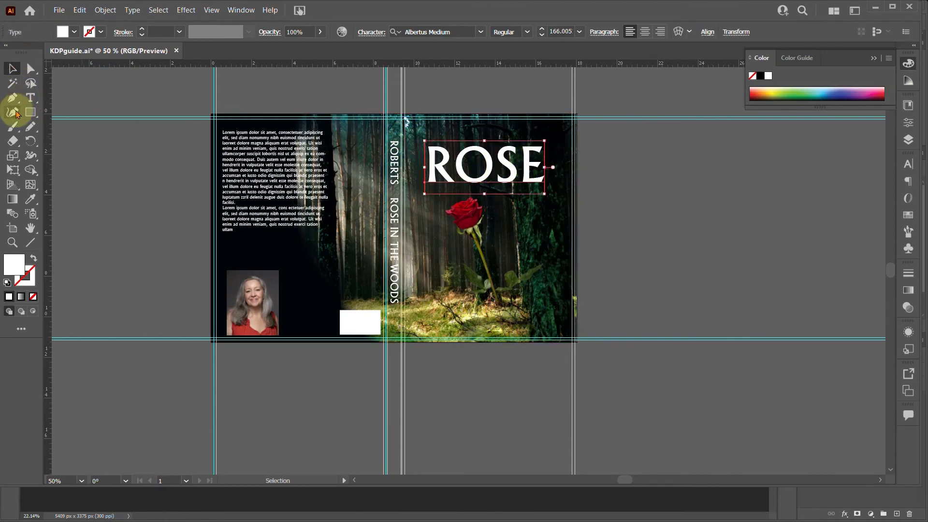
- Draw an S-shaped Pen path from the title down beside the rose, with no fill and a white stroke
{"action": "left_click", "coordinate": [12, 97]}
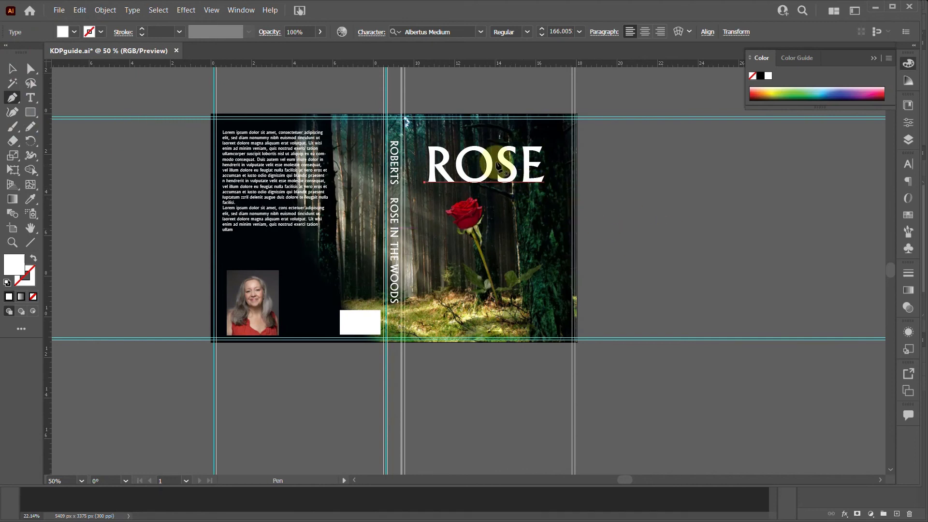
{"action": "left_click", "coordinate": [491, 143]}
{"action": "left_click", "coordinate": [528, 209]}
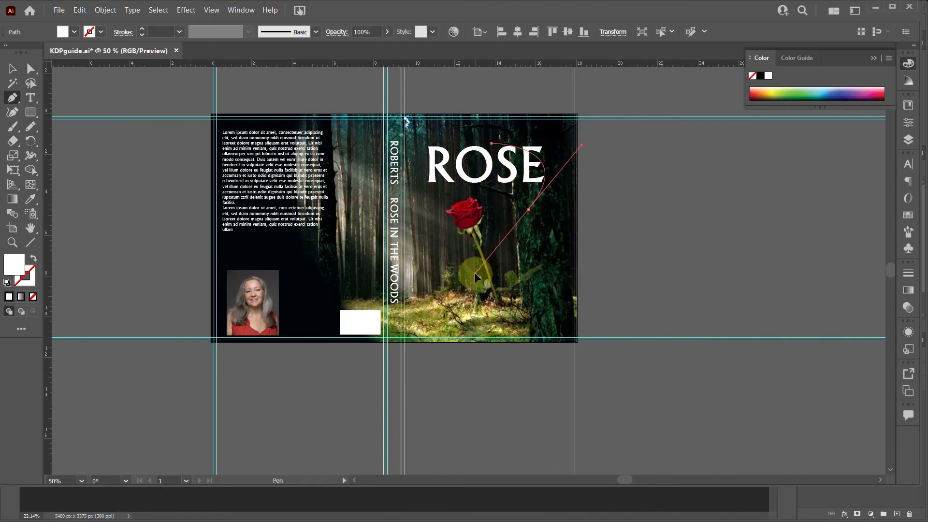
{"action": "left_click_drag", "start_coordinate": [550, 266], "coordinate": [554, 275]}
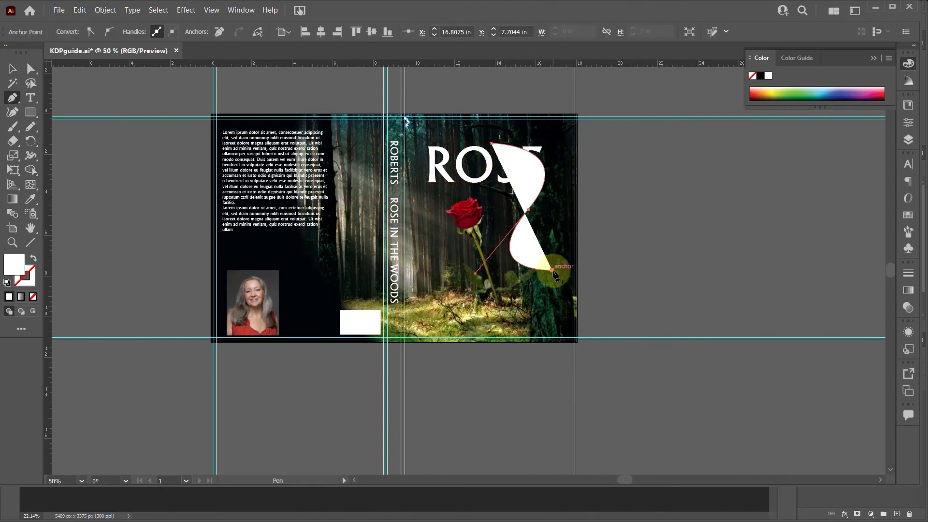
{"action": "left_click", "coordinate": [33, 258]}
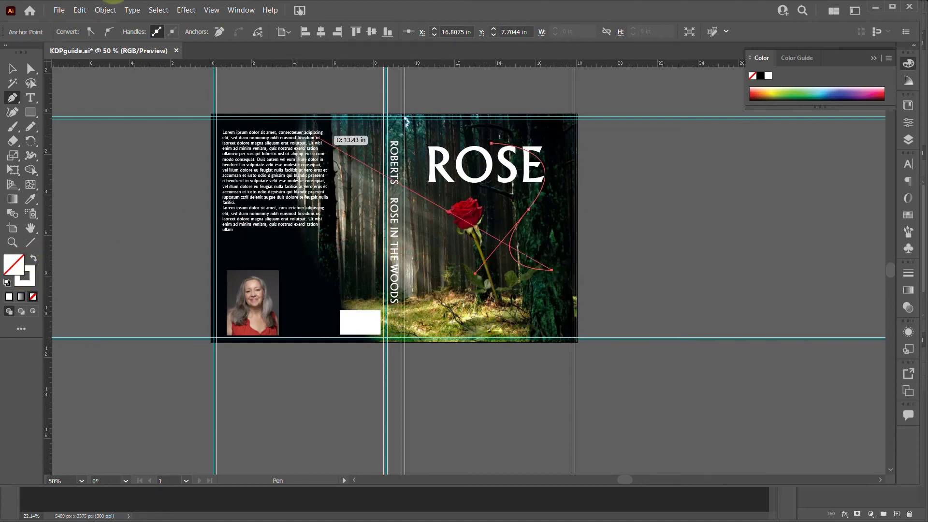
{"action": "left_click", "coordinate": [12, 72]}
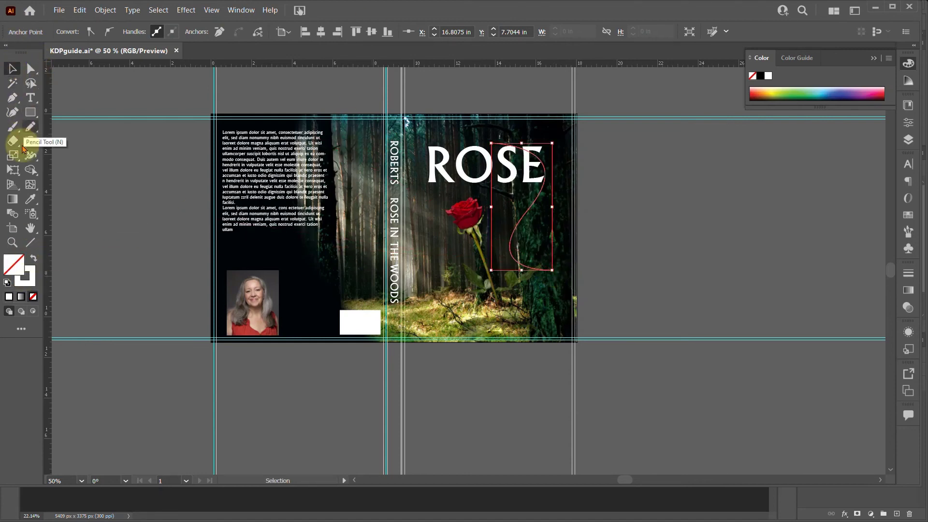
- Load the Elegant Curl & Floral Brush Set library and choose its first ornamental art brush for the curved path
{"action": "left_click", "coordinate": [13, 127]}
{"action": "left_click", "coordinate": [908, 231]}
{"action": "left_click", "coordinate": [888, 89]}
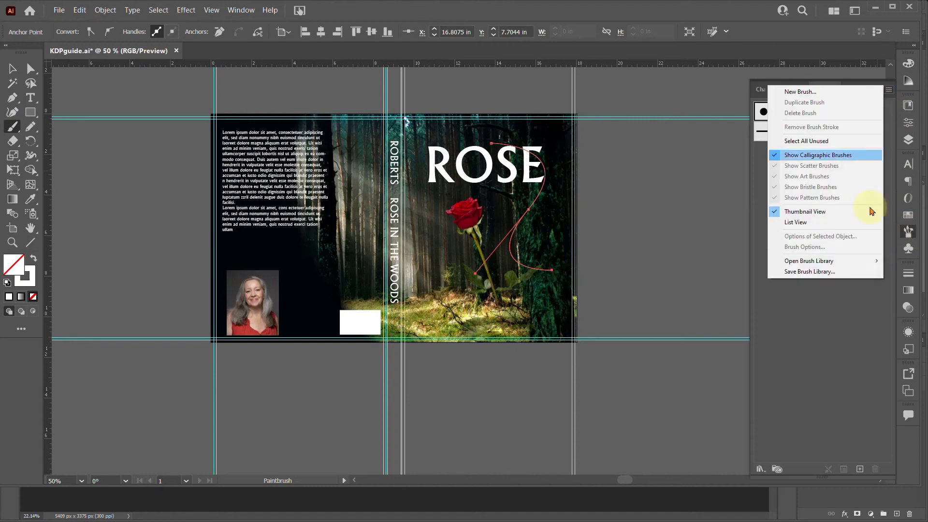
{"action": "mouse_move", "coordinate": [864, 261]}
{"action": "mouse_move", "coordinate": [915, 324]}
{"action": "left_click", "coordinate": [811, 394]}
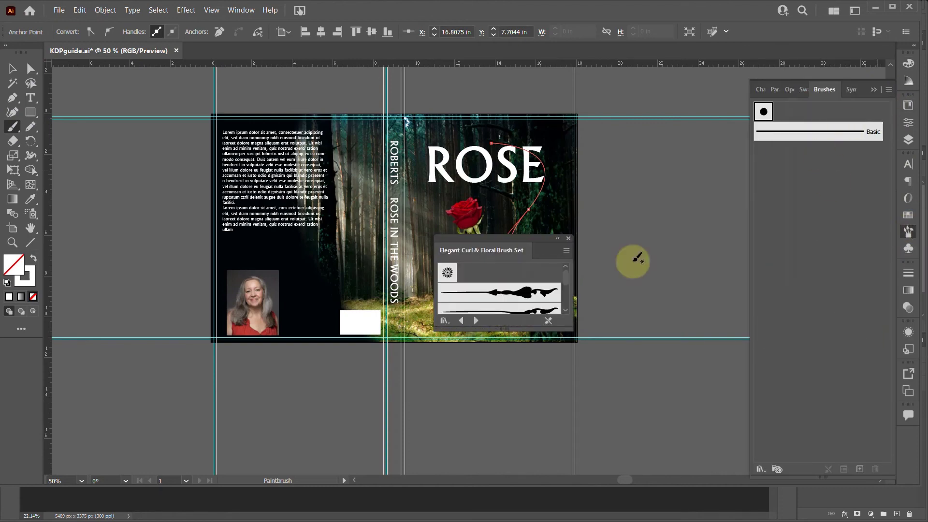
{"action": "left_click", "coordinate": [499, 292]}
{"action": "left_click_drag", "start_coordinate": [523, 329], "coordinate": [543, 451]}
- Set the ornamental curve's stroke weight to 5 pt, keeping the brush library clear of the cover
{"action": "left_click", "coordinate": [906, 271]}
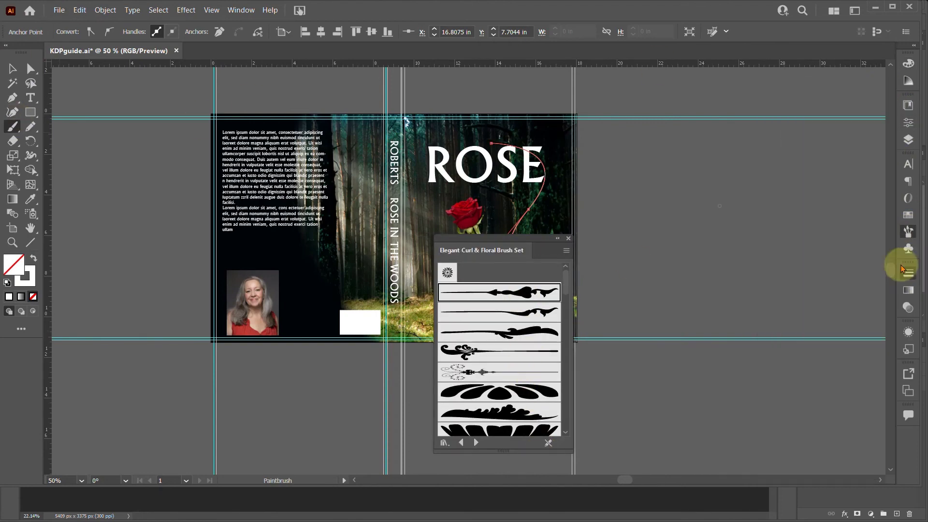
{"action": "left_click", "coordinate": [788, 282]}
{"action": "mouse_move", "coordinate": [531, 238]}
{"action": "left_mouse_down"}
{"action": "mouse_move", "coordinate": [640, 185]}
{"action": "mouse_move", "coordinate": [667, 128]}
{"action": "left_mouse_up"}
{"action": "left_click", "coordinate": [787, 289]}
{"action": "left_click", "coordinate": [788, 289]}
{"action": "left_click", "coordinate": [787, 289]}
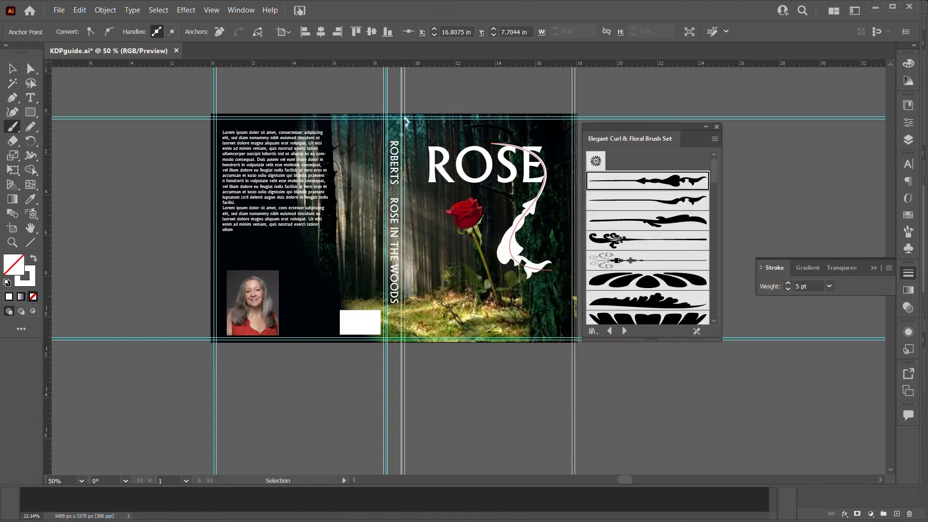
- Shift the ornamental curve sideways so it sweeps around the end of the ROSE title and stays within the trim guides
{"action": "left_click", "coordinate": [17, 70]}
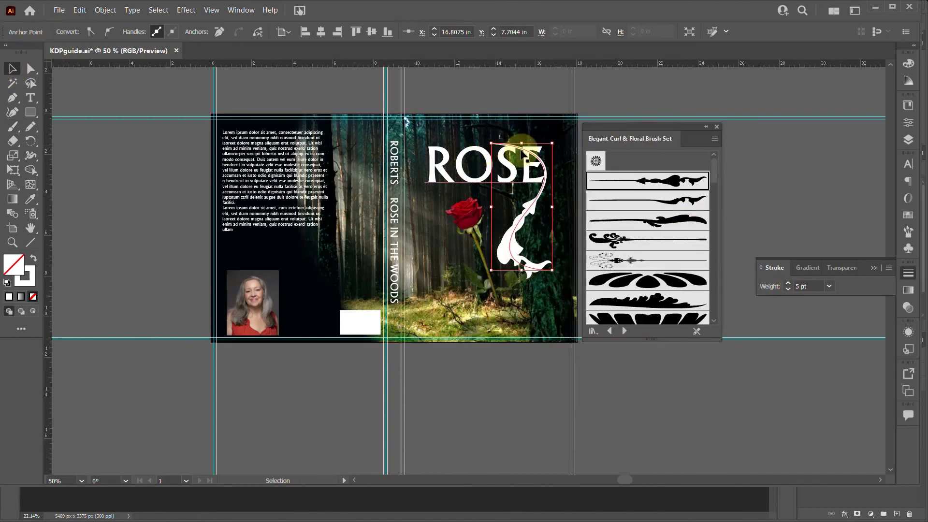
{"action": "left_click", "coordinate": [521, 93]}
{"action": "left_click", "coordinate": [521, 146]}
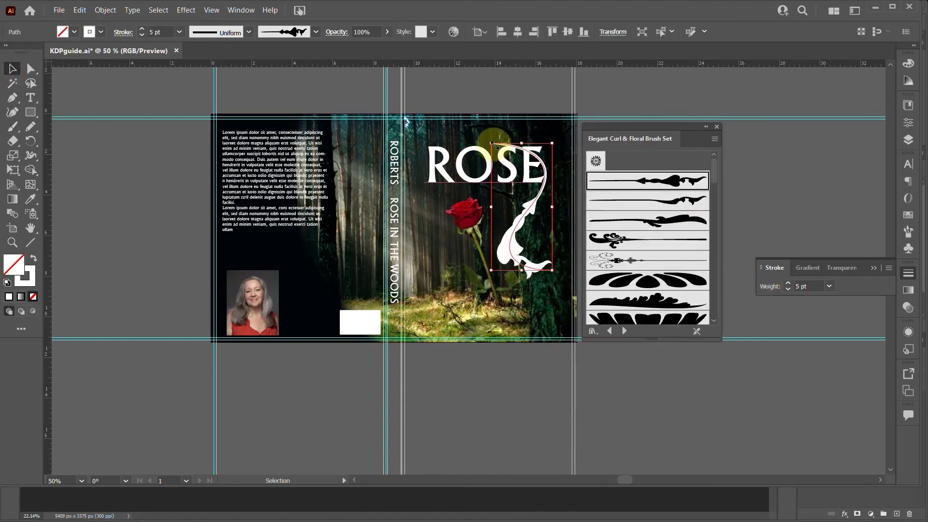
{"action": "left_click", "coordinate": [31, 68]}
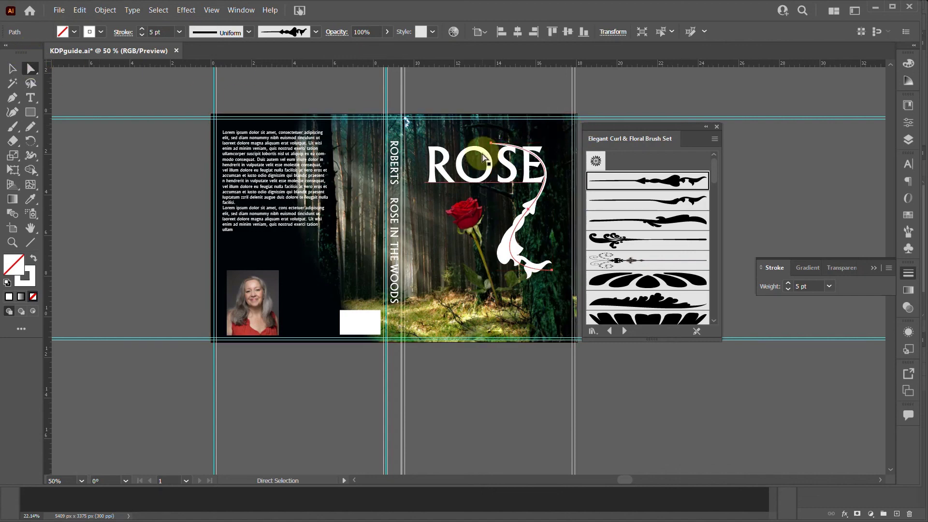
{"action": "mouse_move", "coordinate": [491, 143]}
{"action": "left_mouse_down"}
{"action": "mouse_move", "coordinate": [538, 138]}
{"action": "mouse_move", "coordinate": [518, 137]}
{"action": "left_mouse_up"}
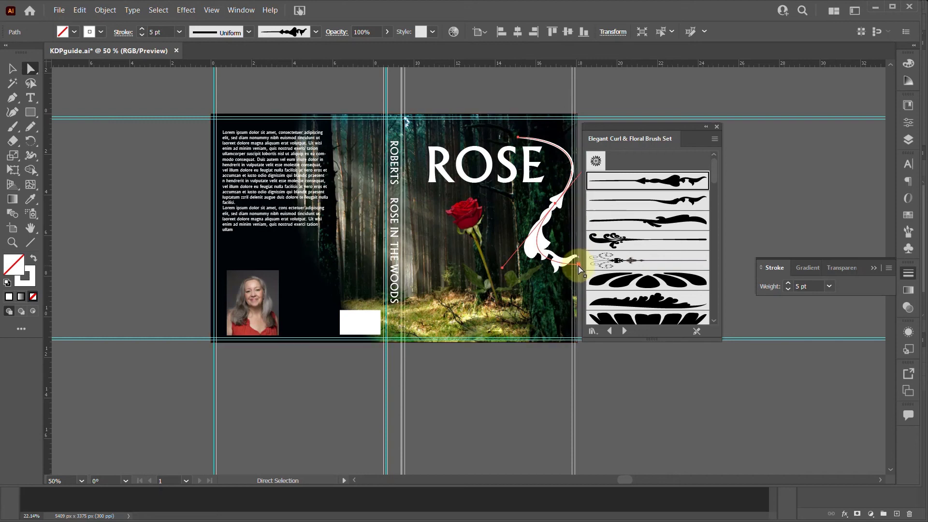
{"action": "mouse_move", "coordinate": [575, 259]}
{"action": "left_mouse_down"}
{"action": "mouse_move", "coordinate": [562, 280]}
{"action": "mouse_move", "coordinate": [566, 268]}
{"action": "left_mouse_up"}
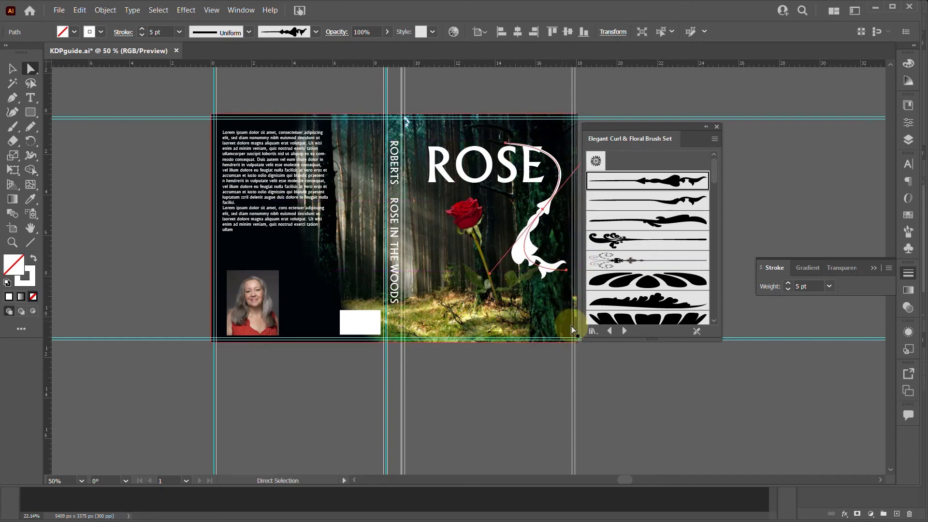
{"action": "left_click", "coordinate": [500, 370]}
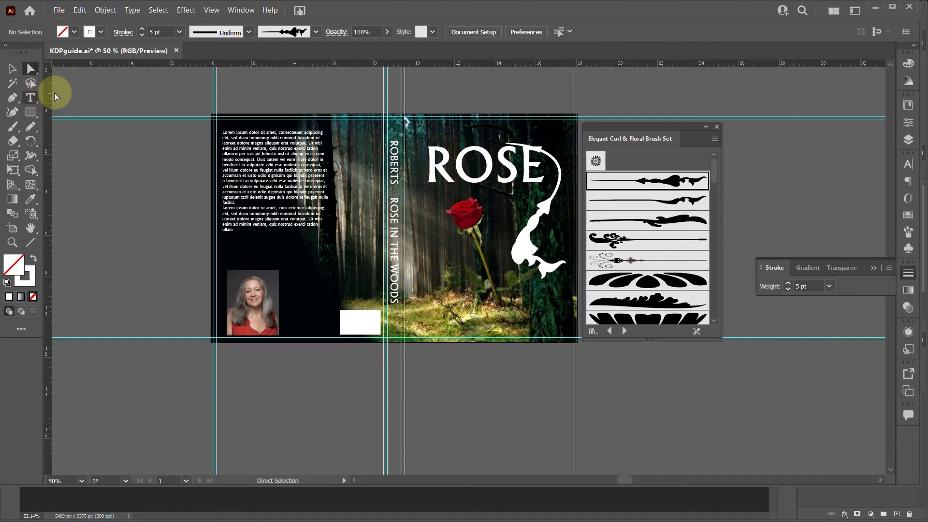
- Add the subtitle "in the woods" to the front cover and fill it with dark red sampled from the rose
{"action": "left_click", "coordinate": [31, 97]}
{"action": "left_click", "coordinate": [444, 270]}
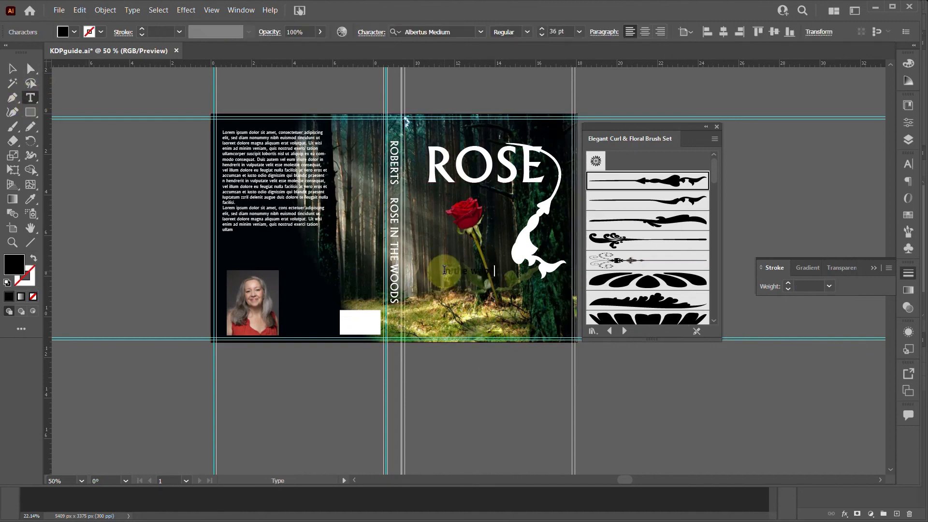
{"action": "left_click", "coordinate": [12, 68]}
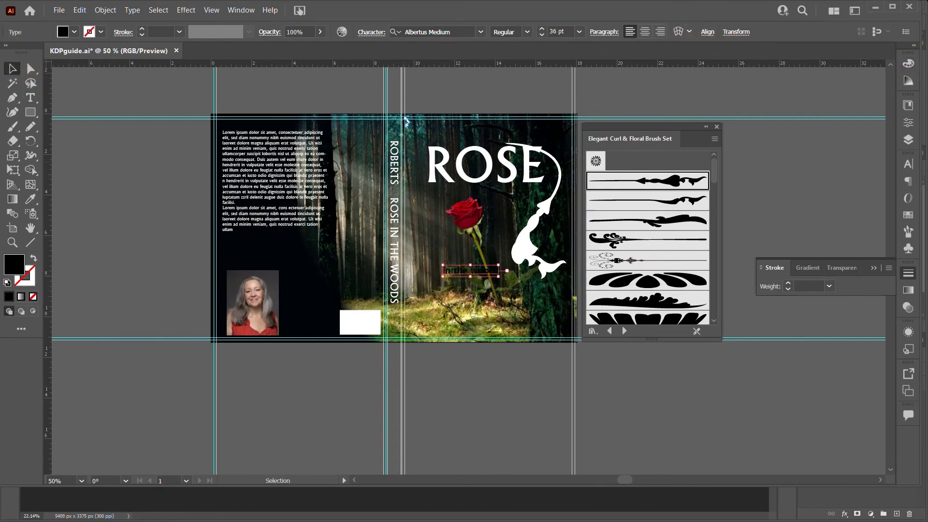
{"action": "left_click", "coordinate": [30, 198]}
{"action": "left_click", "coordinate": [469, 217]}
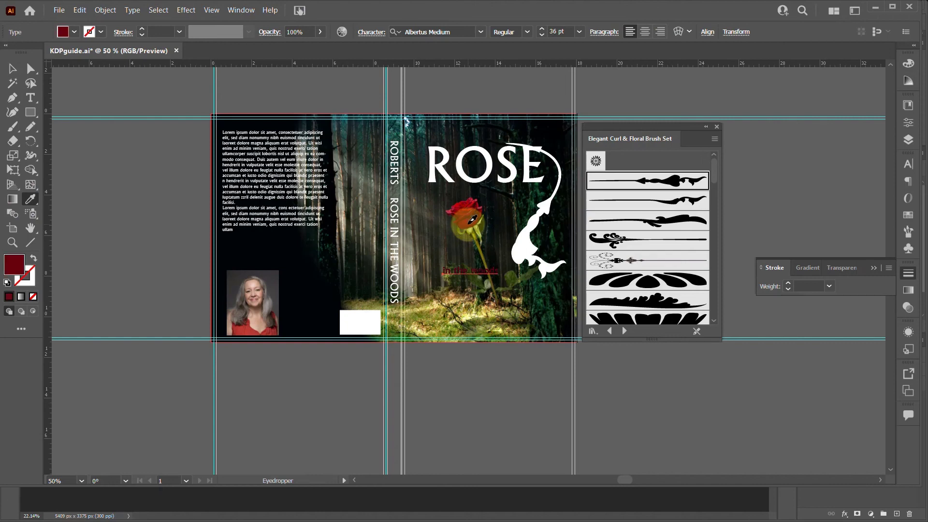
- Set the subtitle's font size to 50 pt and move it directly beneath the ROSE title, toward the curve
{"action": "left_click", "coordinate": [12, 68]}
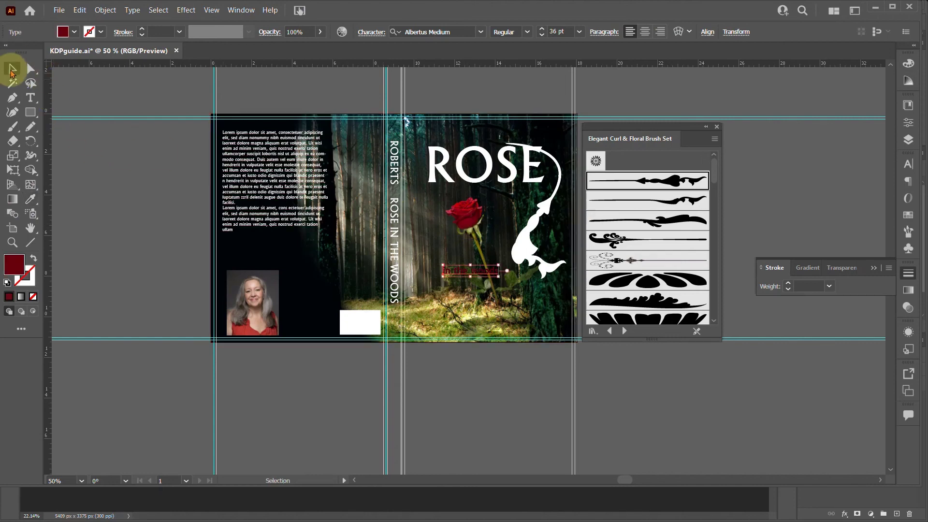
{"action": "left_click", "coordinate": [540, 30]}
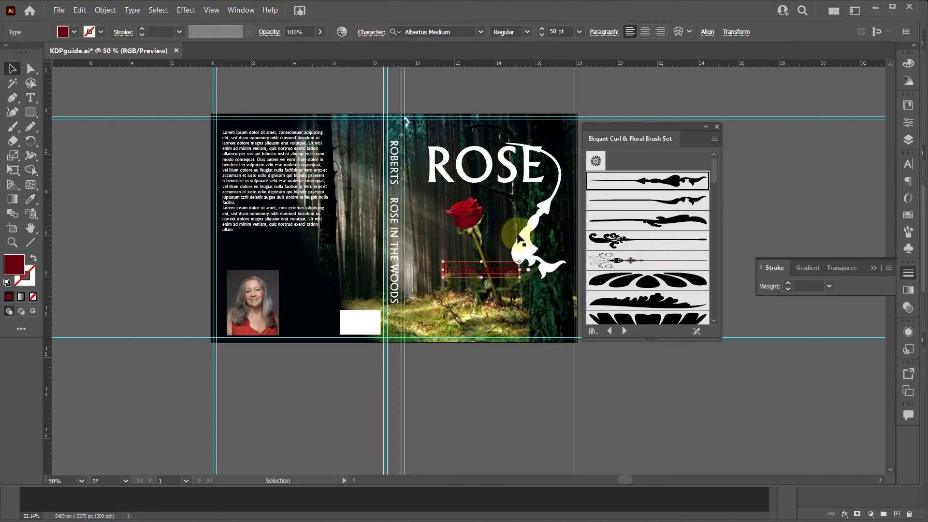
{"action": "left_click_drag", "start_coordinate": [506, 268], "coordinate": [532, 187]}
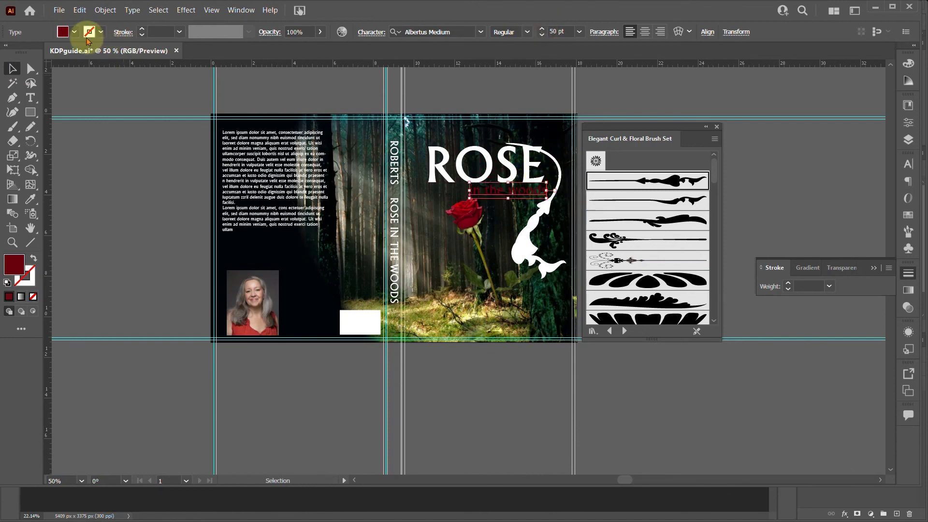
- Recolor the "in the woods" subtitle to bright pink so it stands out against the forest, and deselect it
{"action": "left_click", "coordinate": [907, 62]}
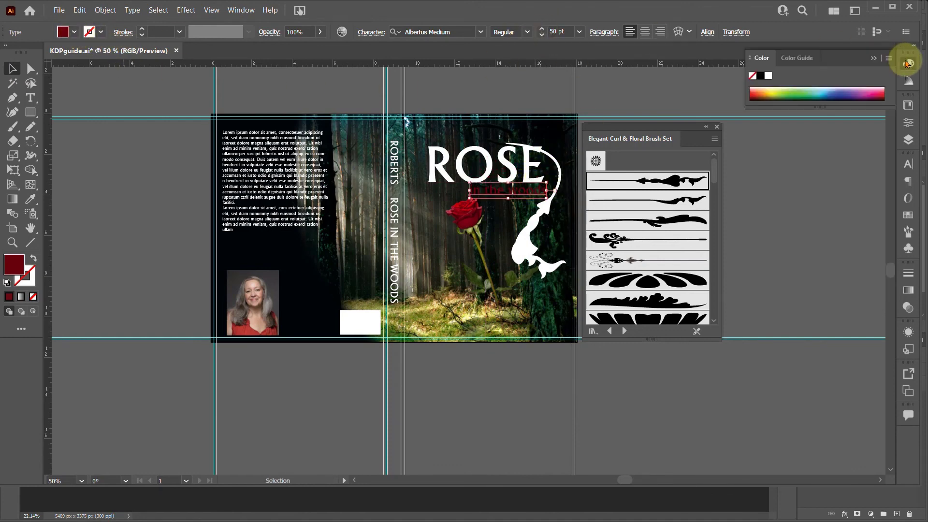
{"action": "left_click_drag", "start_coordinate": [776, 94], "coordinate": [866, 88]}
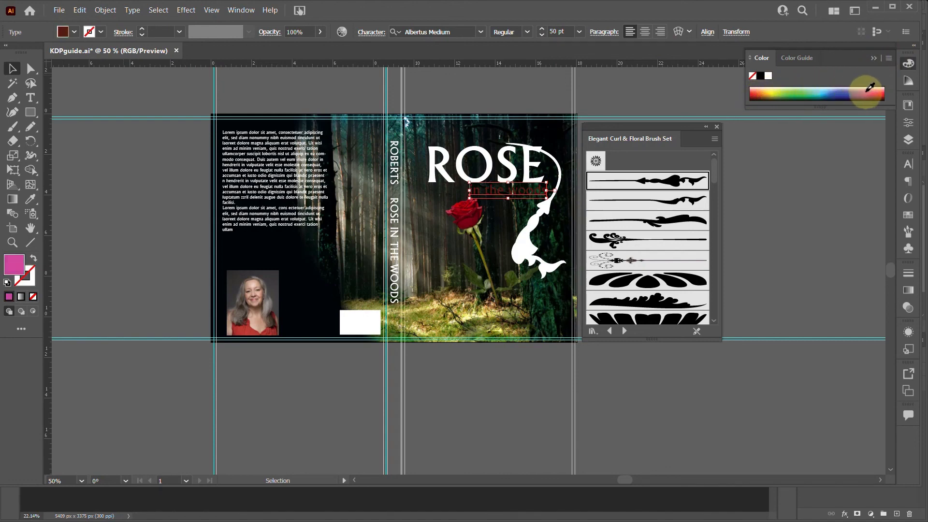
{"action": "left_click", "coordinate": [12, 68]}
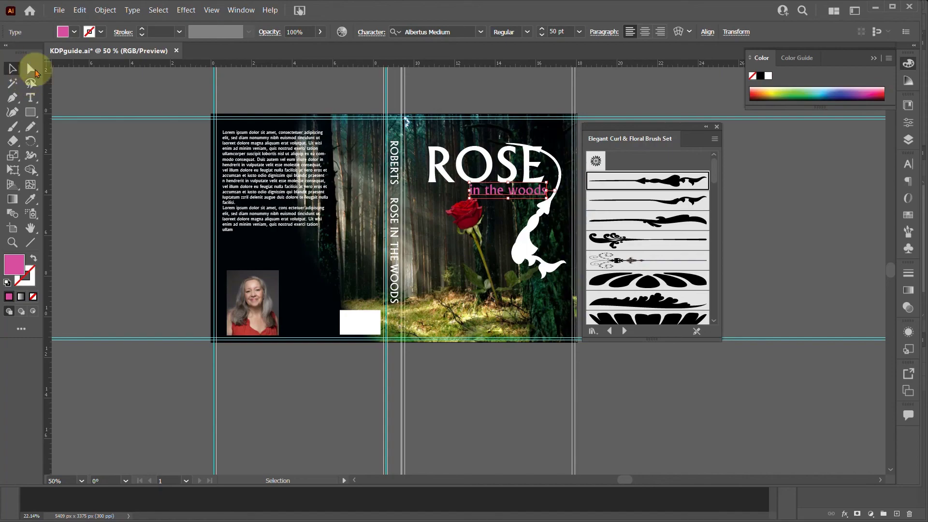
{"action": "left_click", "coordinate": [244, 383]}
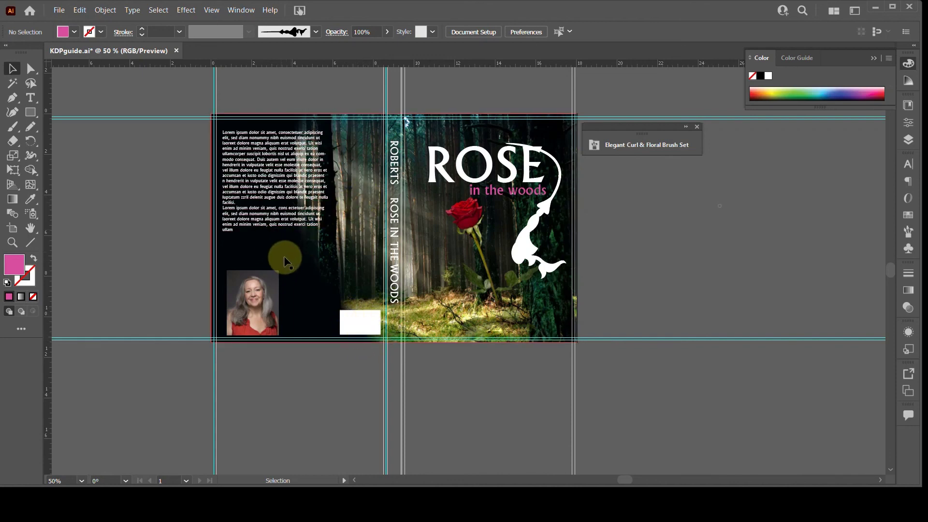
- Select the author photo on the back cover to check whether it is embedded, and deselect it
{"action": "left_click", "coordinate": [265, 294]}
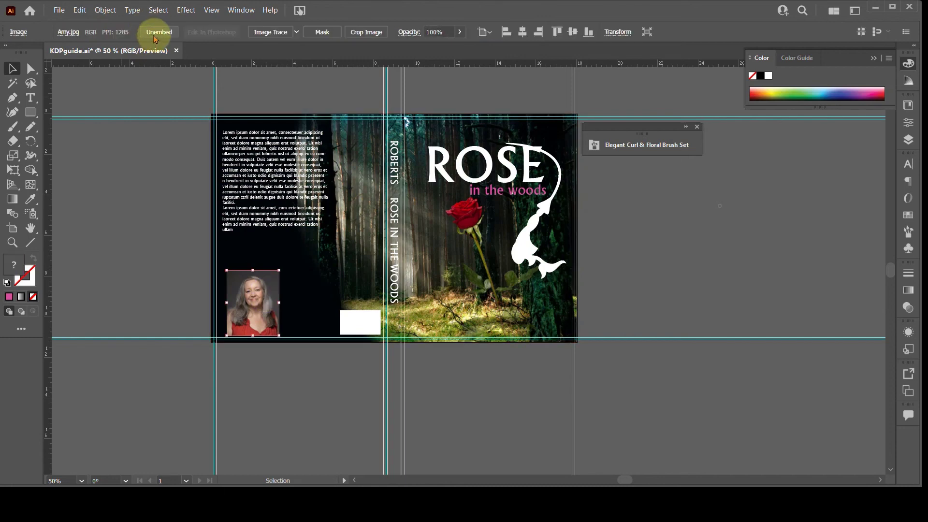
{"action": "left_click", "coordinate": [114, 184]}
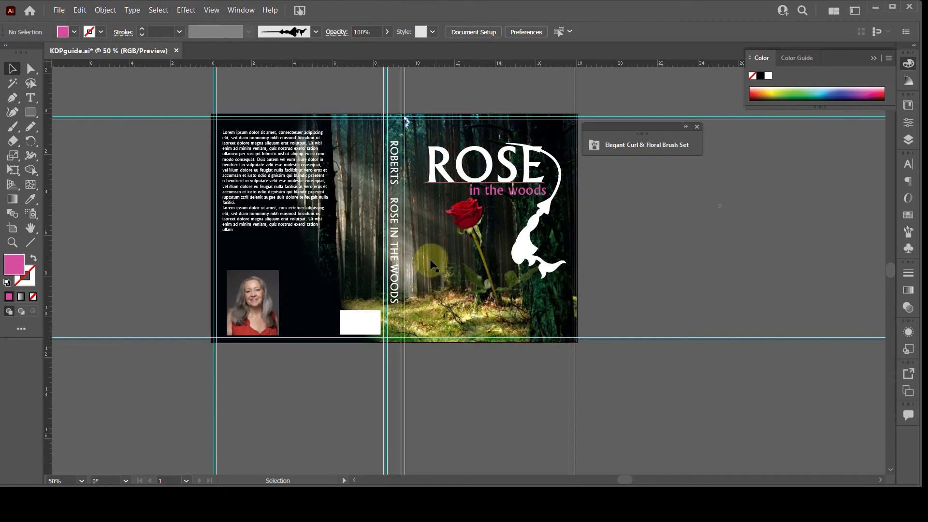